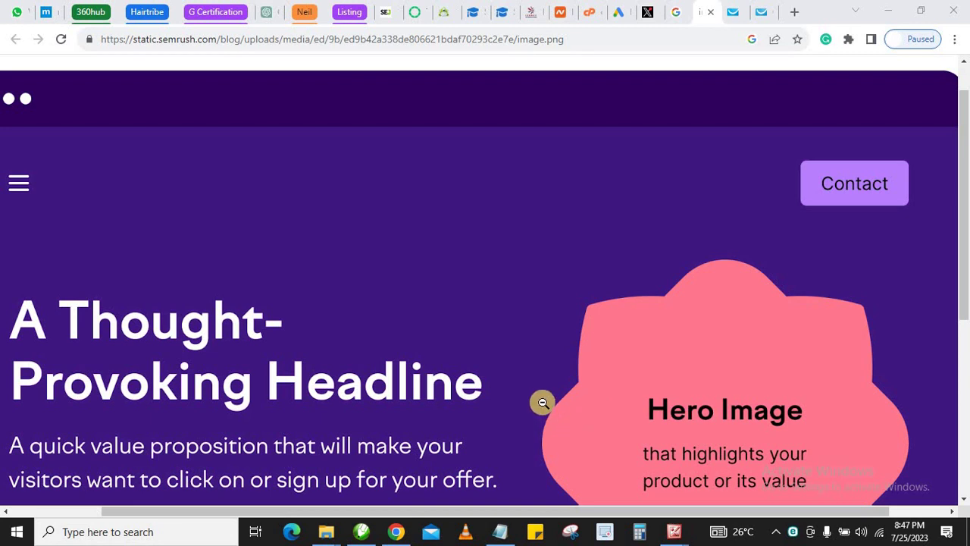
Switch to the GetResponse homepage tab in Chrome
click(765, 13)
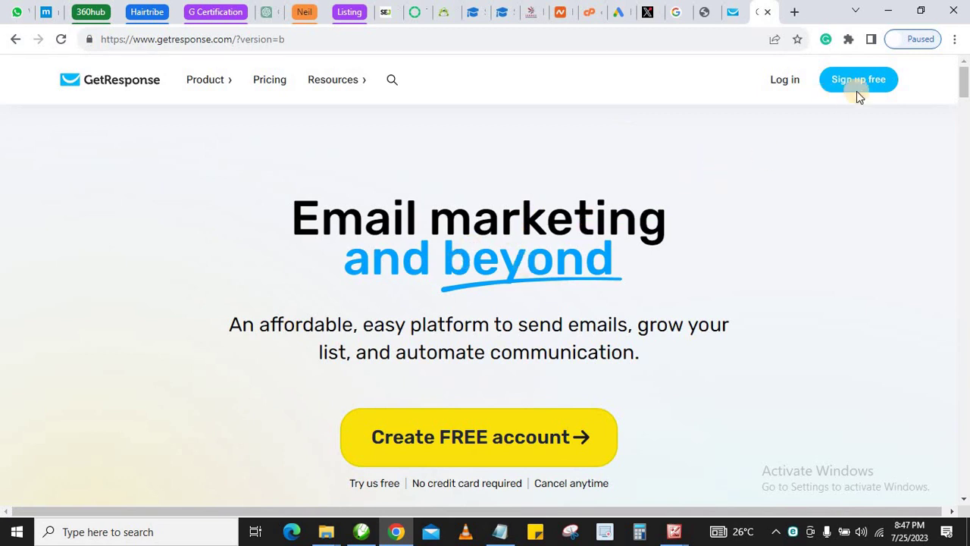
Review the Free plan features on the Pricing page, then return to the account dashboard
click(267, 82)
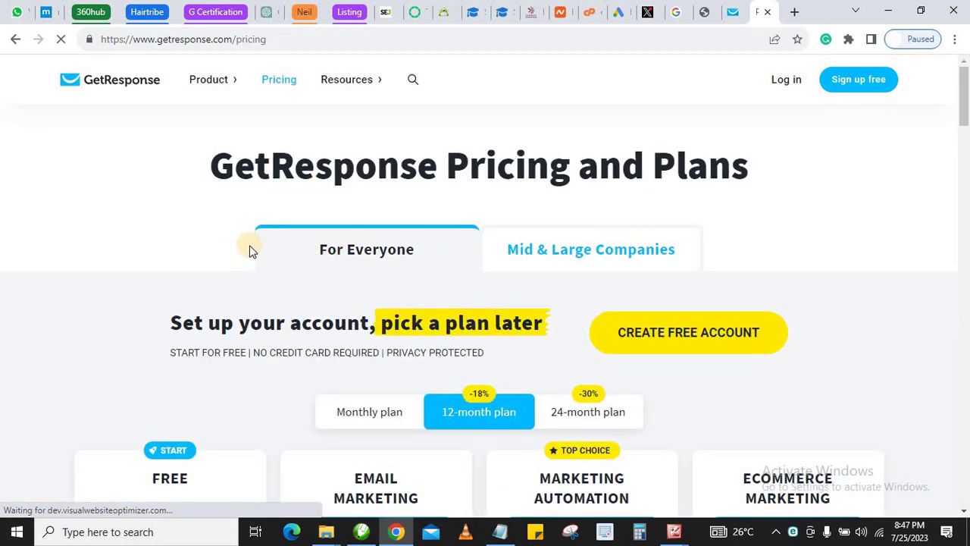
scroll(249, 245, down, 3)
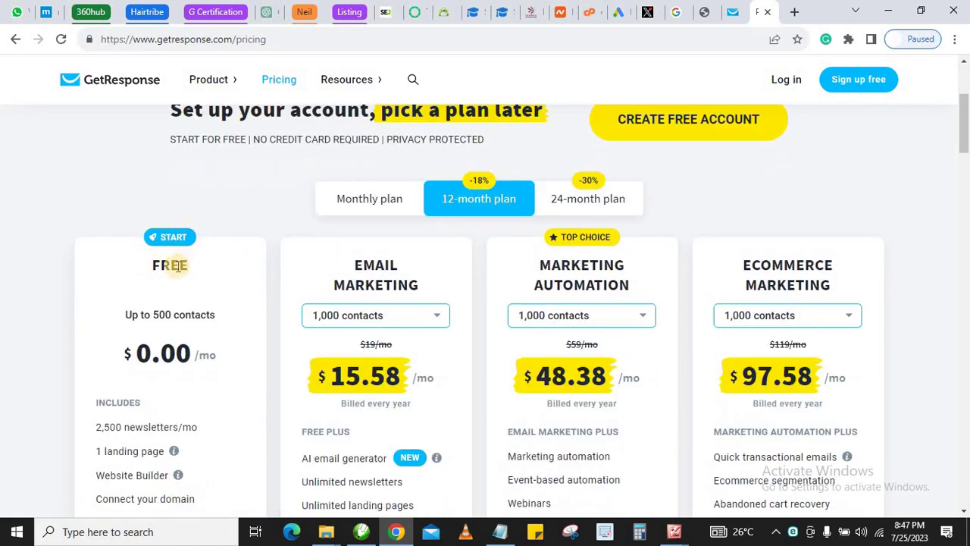
scroll(179, 265, down, 1)
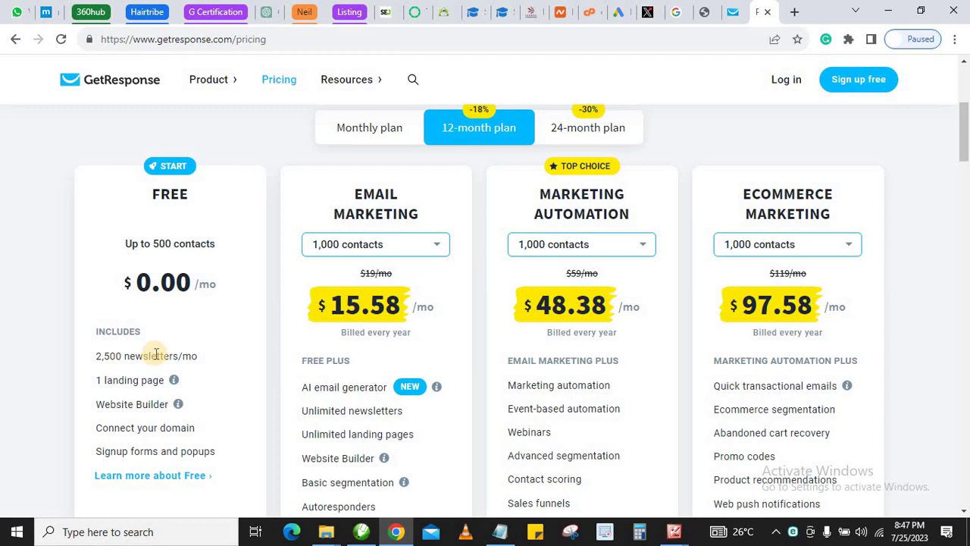
scroll(155, 355, up, 2)
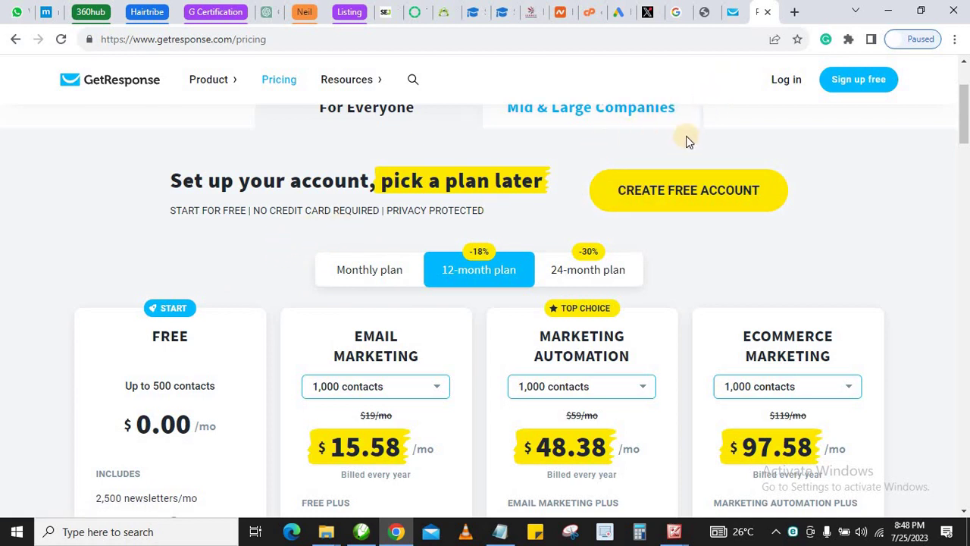
click(732, 11)
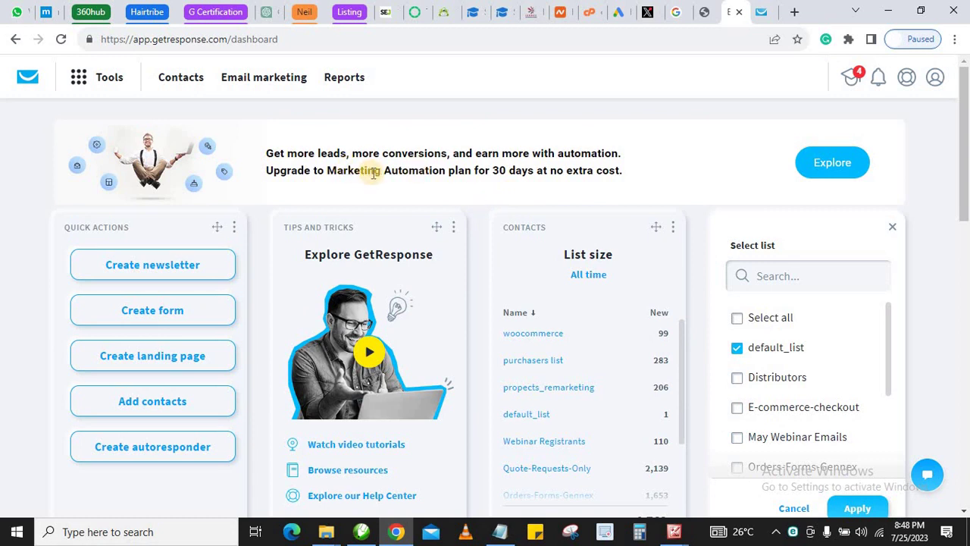
Open Landing pages from the Tools menu
click(78, 81)
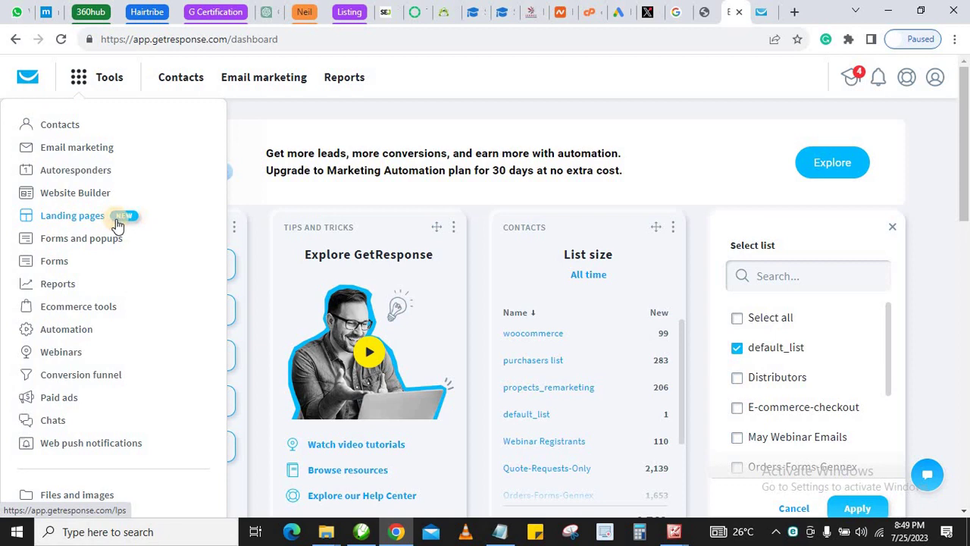
click(66, 219)
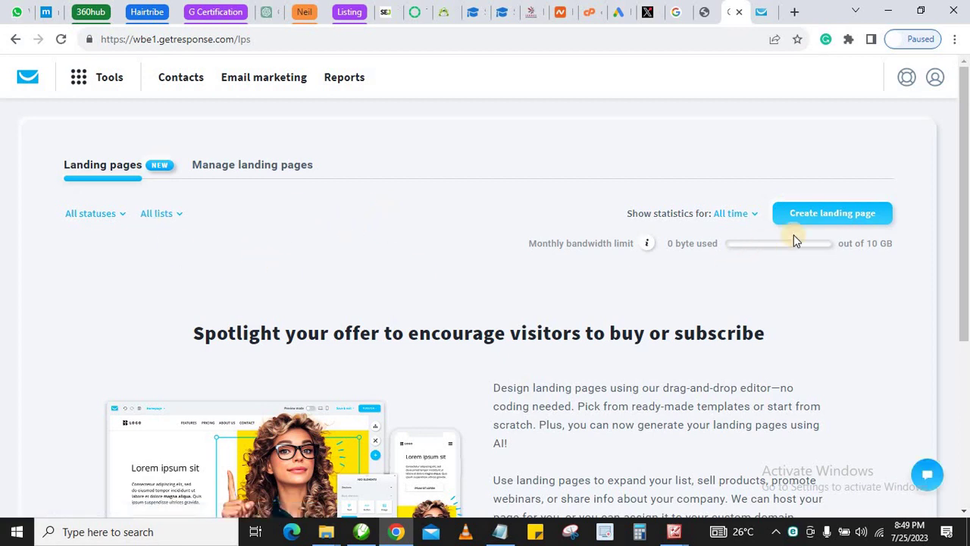
Start a new landing page to reach the template-or-AI-builder choice
click(831, 215)
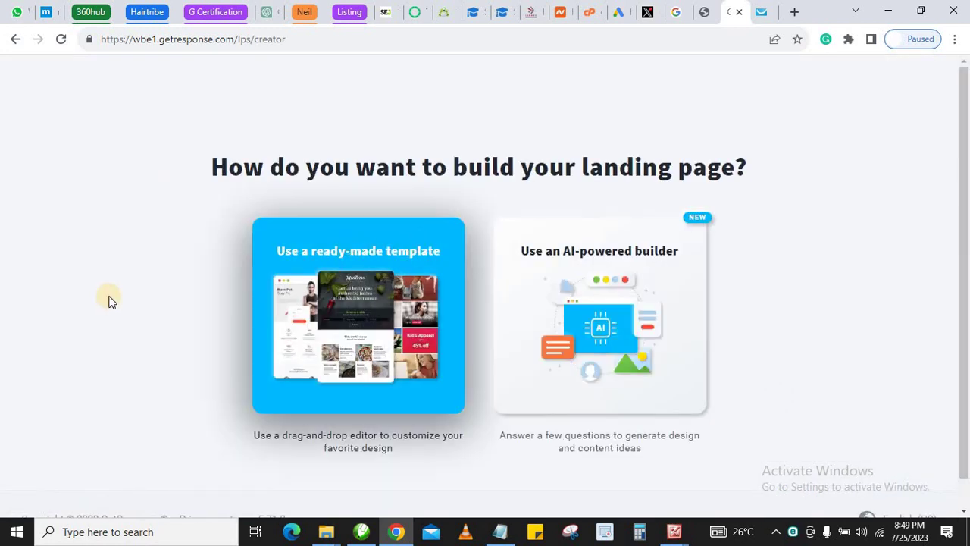
scroll(134, 271, down, 1)
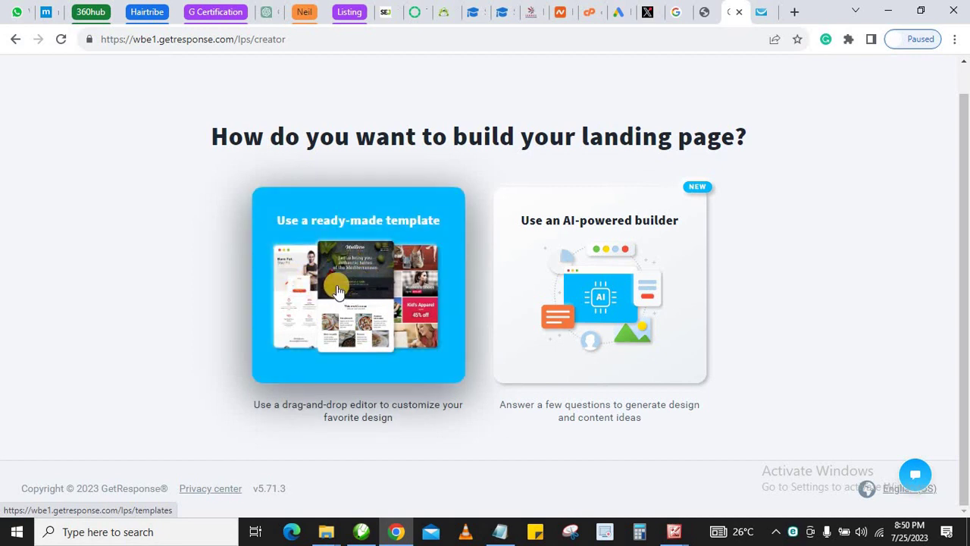
Choose the ready-made template option and scroll through the predesigned gallery
click(344, 259)
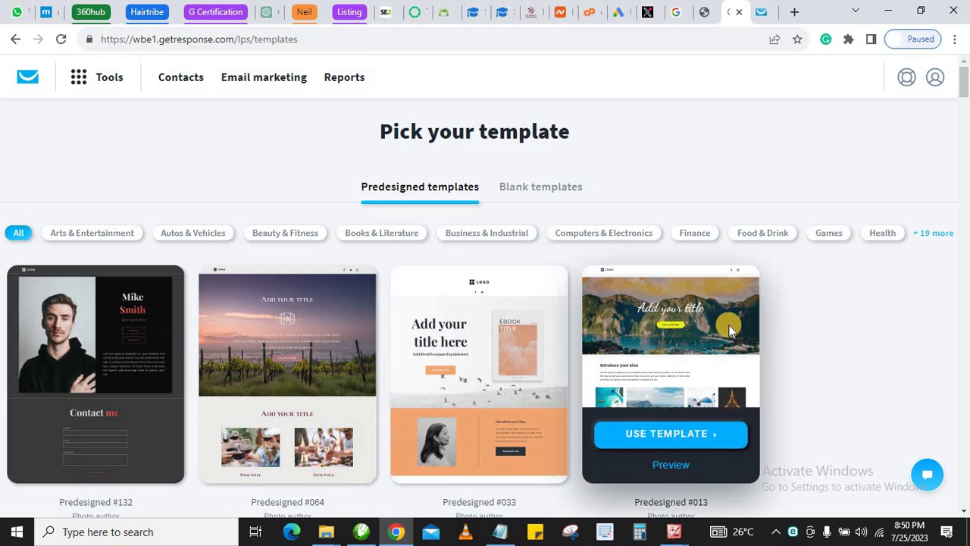
scroll(684, 317, down, 10)
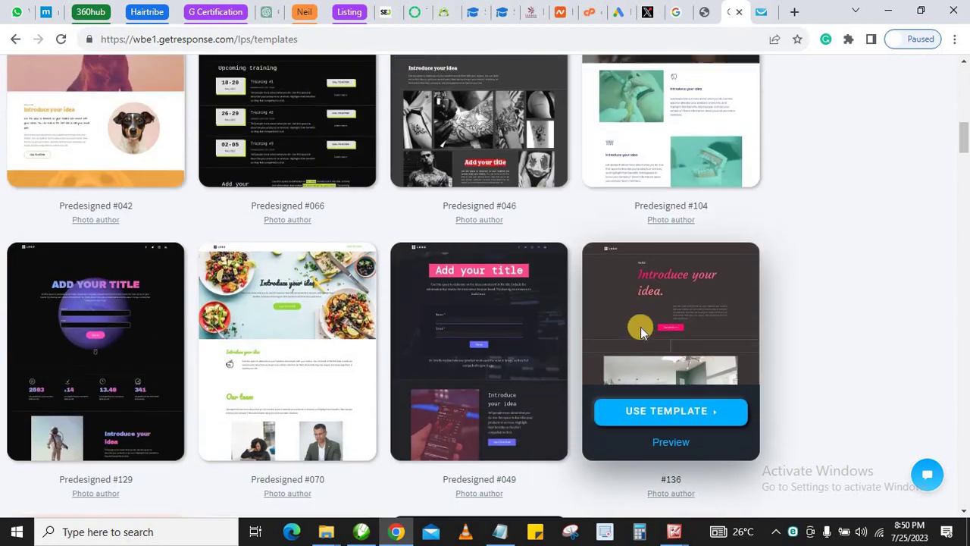
scroll(641, 326, up, 10)
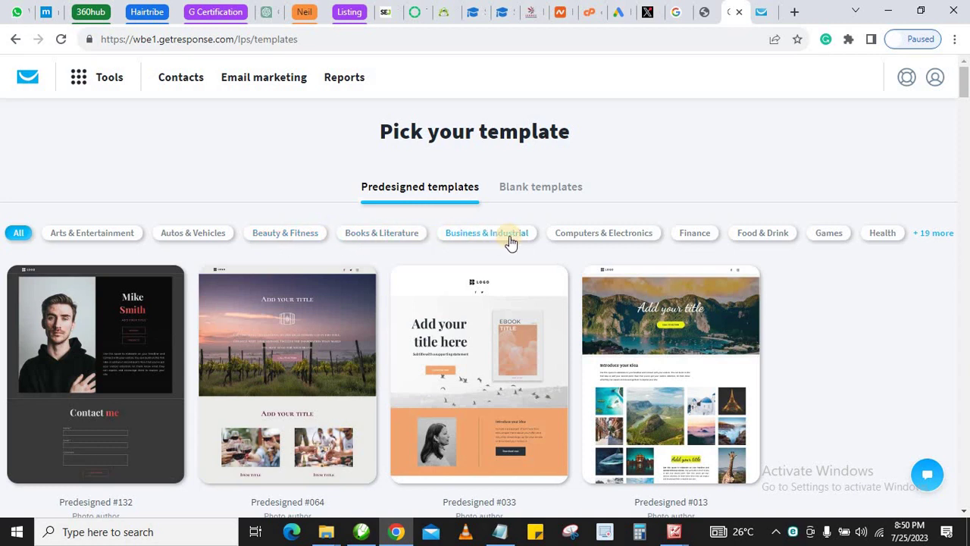
mouse_move(404, 264)
scroll(278, 271, down, 6)
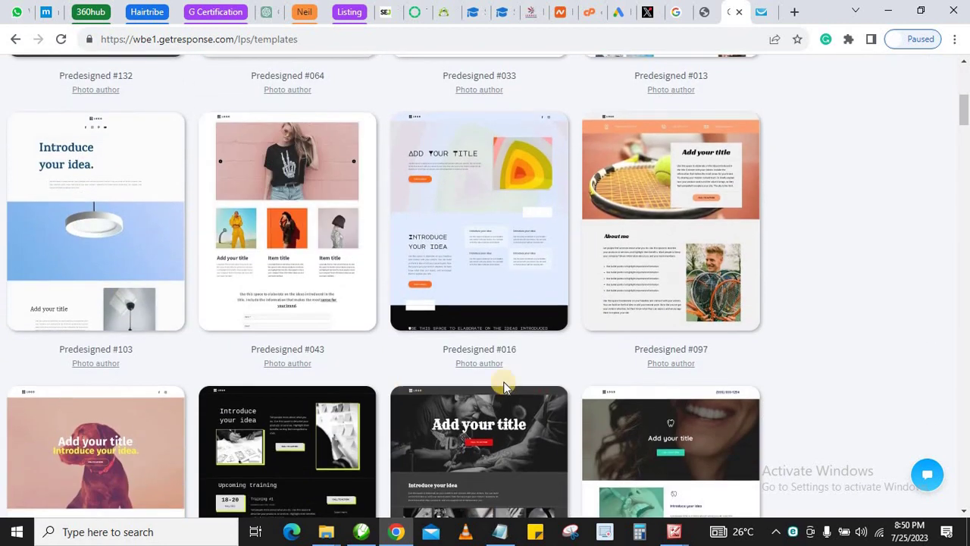
scroll(708, 319, down, 4)
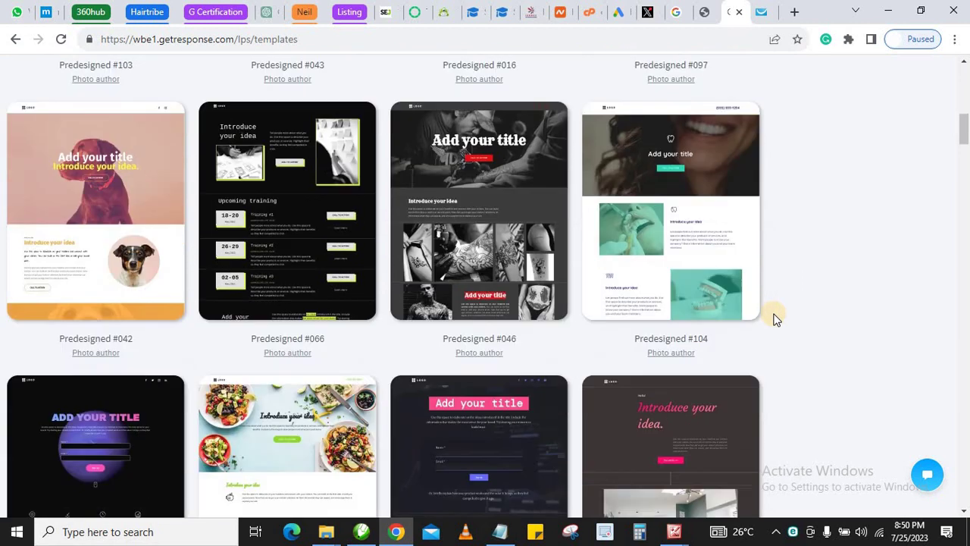
scroll(802, 307, up, 12)
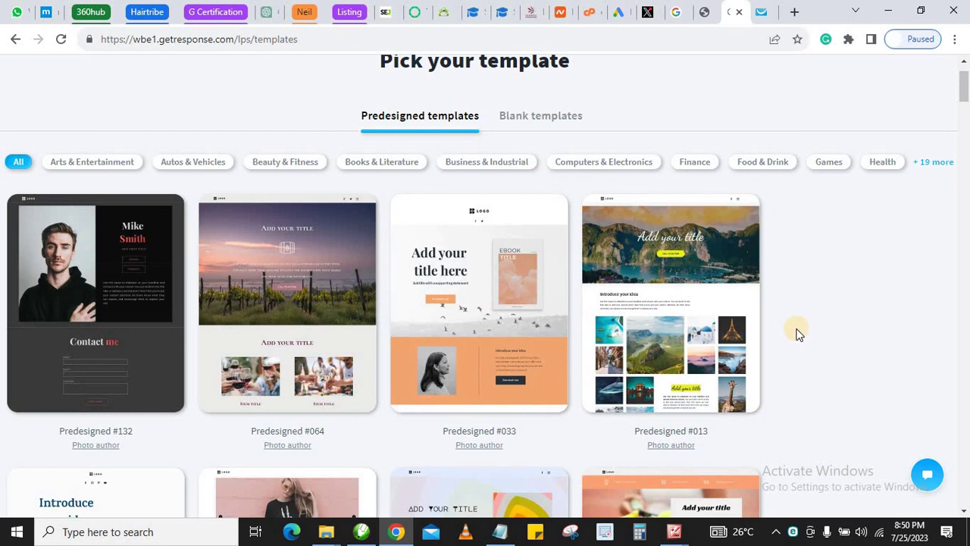
Browse further down the templates to settle on vineyard template Predesigned #064
scroll(796, 334, down, 5)
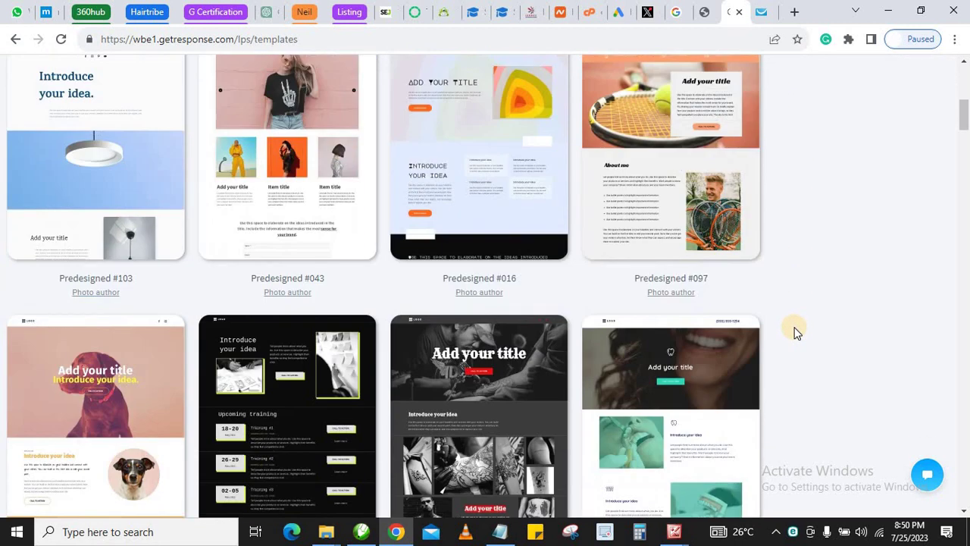
scroll(793, 333, down, 1)
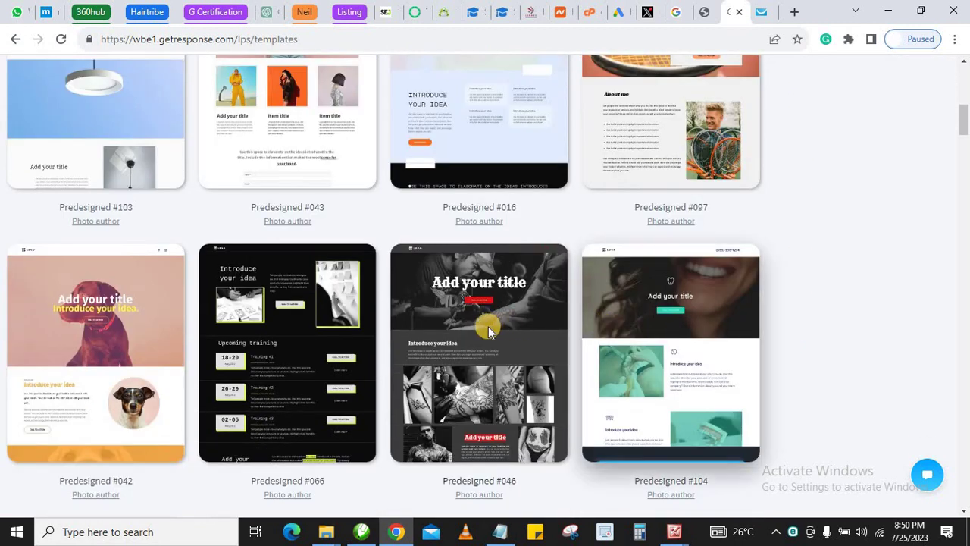
mouse_move(486, 327)
scroll(486, 328, up, 7)
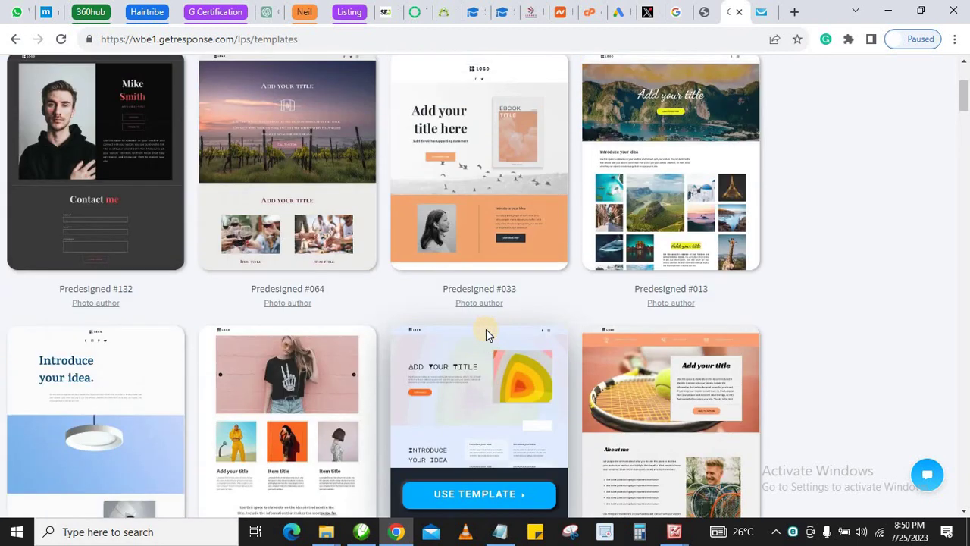
scroll(352, 330, down, 1)
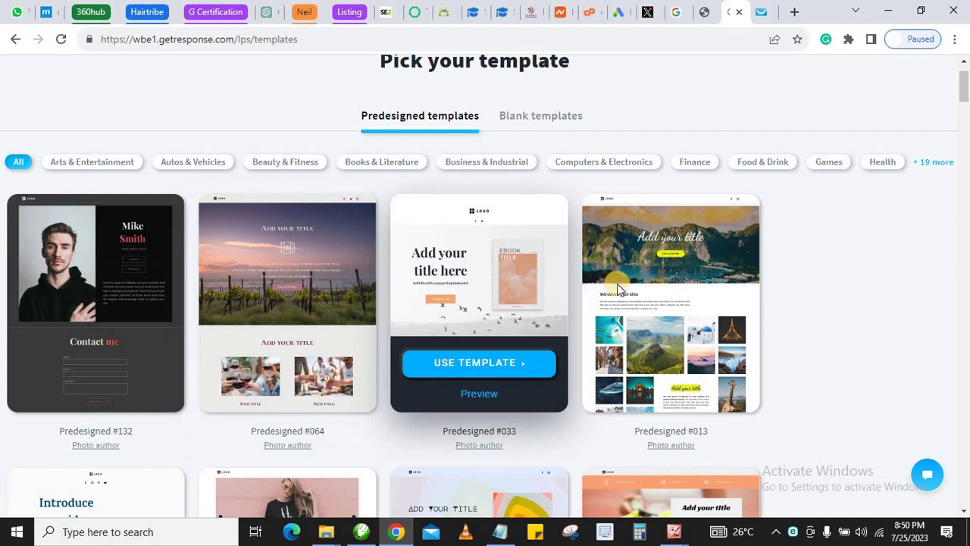
mouse_move(622, 286)
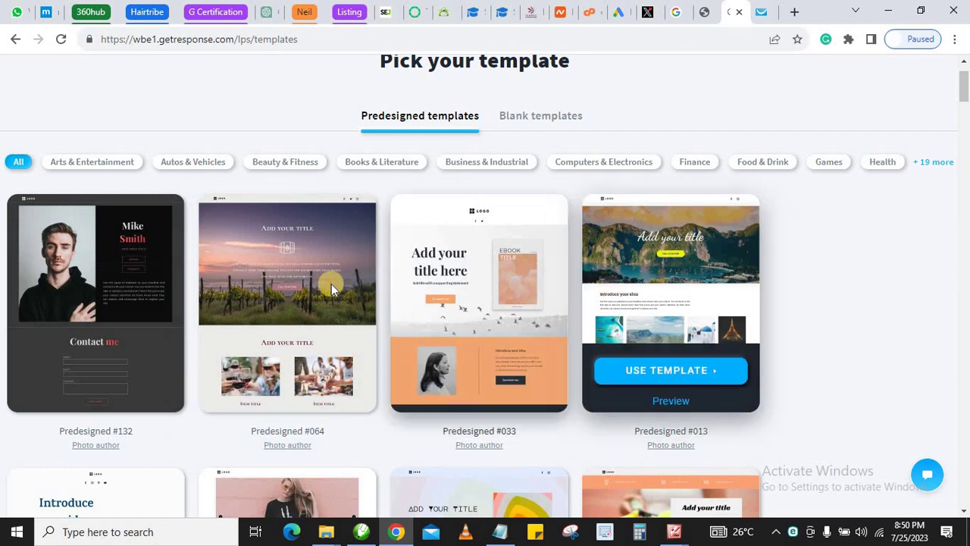
mouse_move(290, 282)
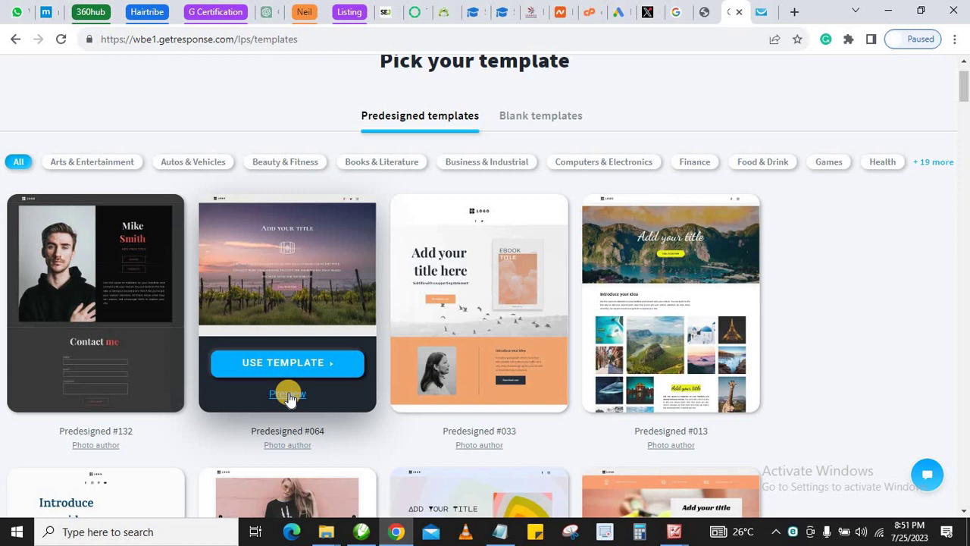
scroll(493, 346, down, 4)
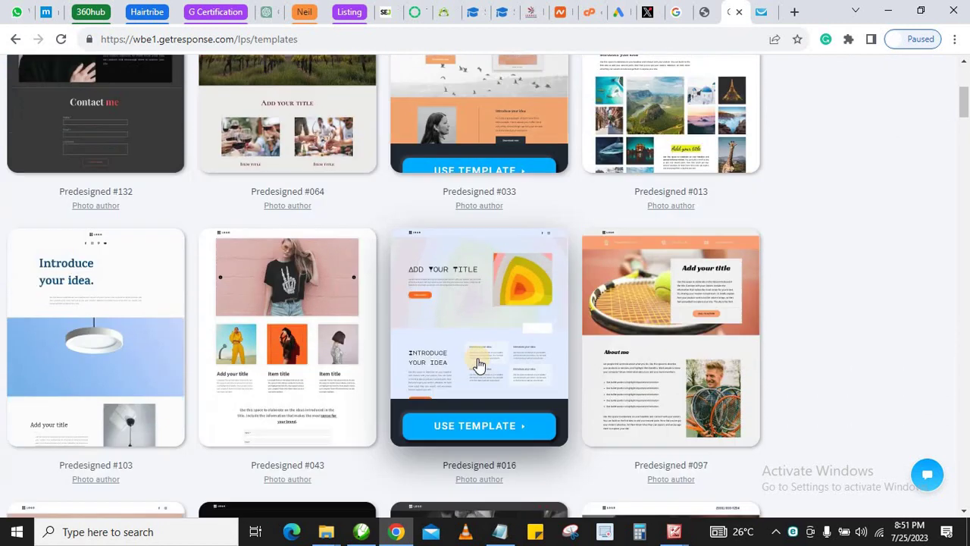
scroll(258, 417, down, 8)
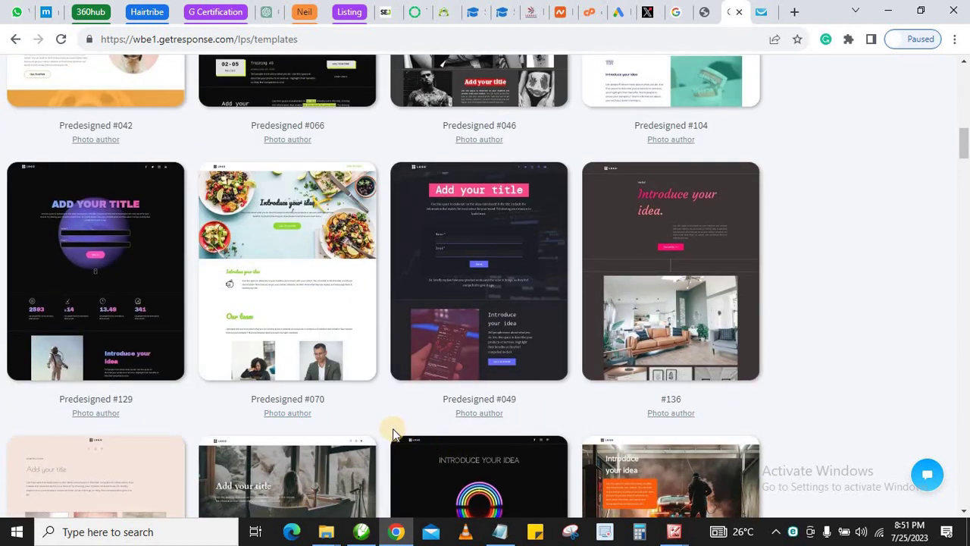
mouse_move(317, 415)
scroll(334, 383, up, 7)
scroll(307, 341, up, 4)
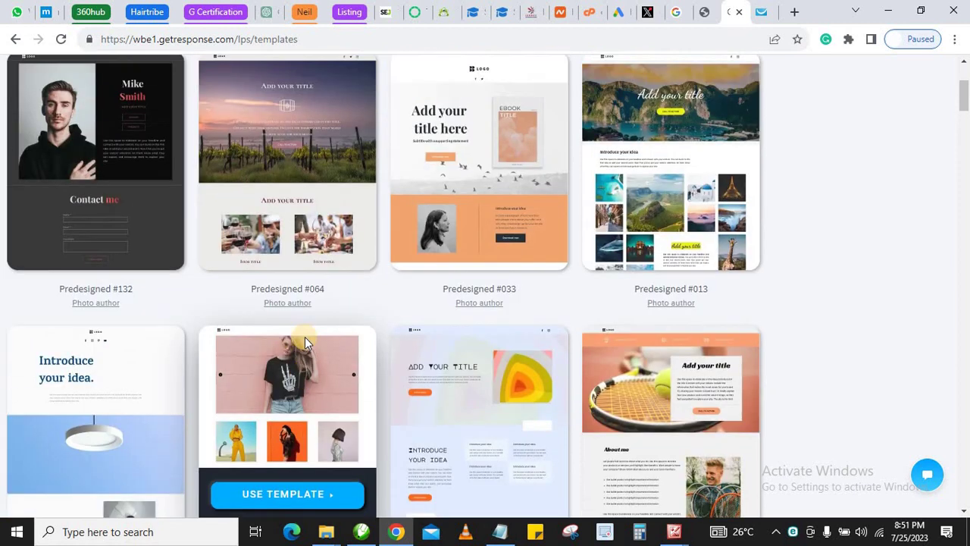
scroll(305, 335, down, 1)
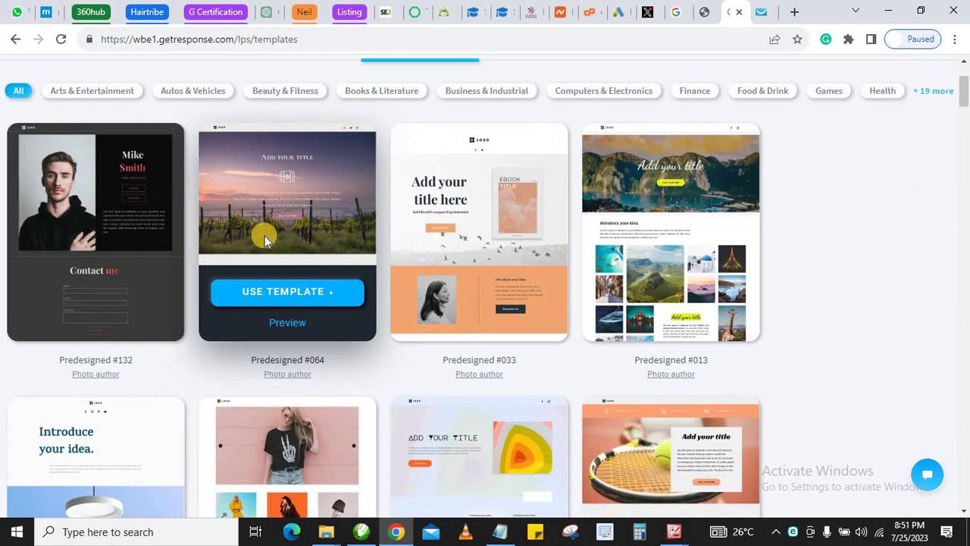
Preview Predesigned #064 full-page and scroll through its sunset layout
click(287, 325)
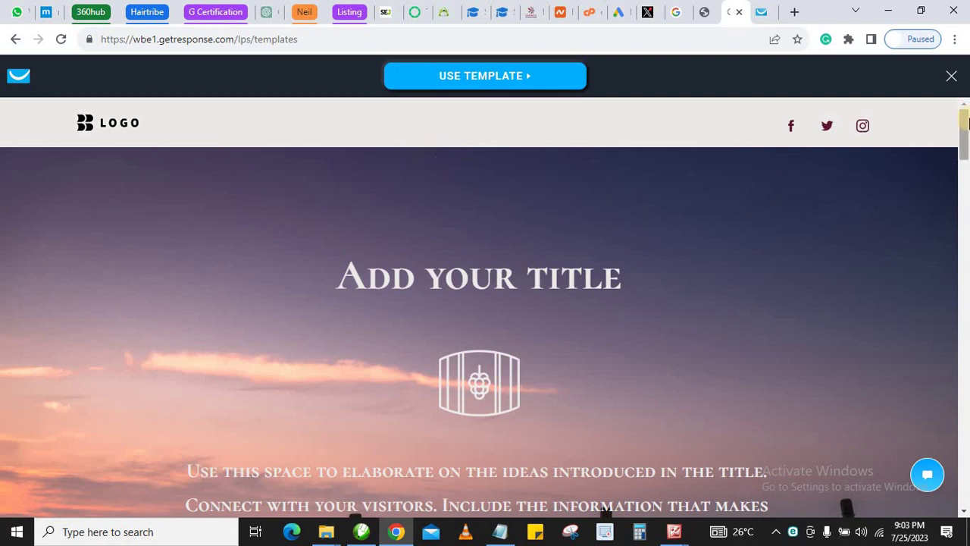
mouse_move(965, 125)
mouse_down()
mouse_move(966, 490)
mouse_move(964, 106)
mouse_up()
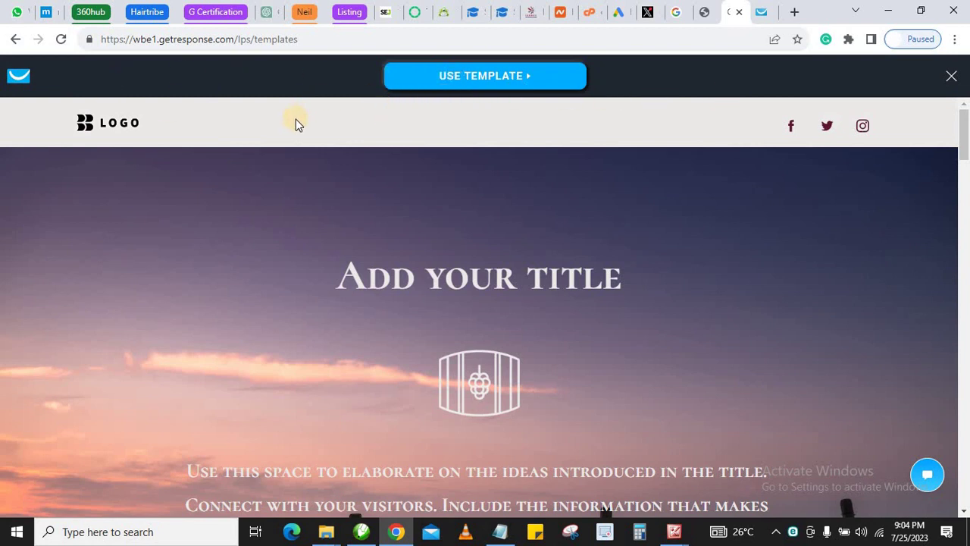
click(445, 83)
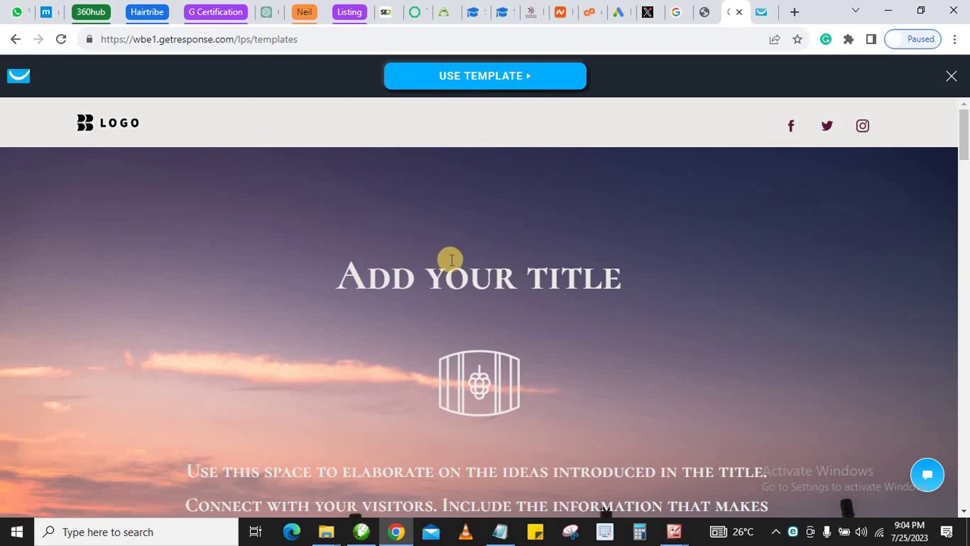
Create the page from Predesigned #064 and select its header LOGO image
click(484, 79)
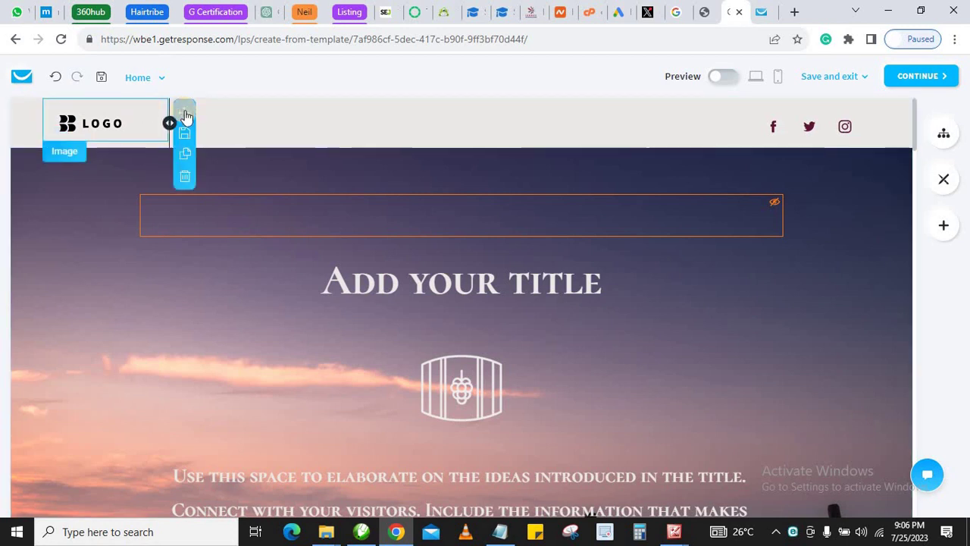
click(130, 119)
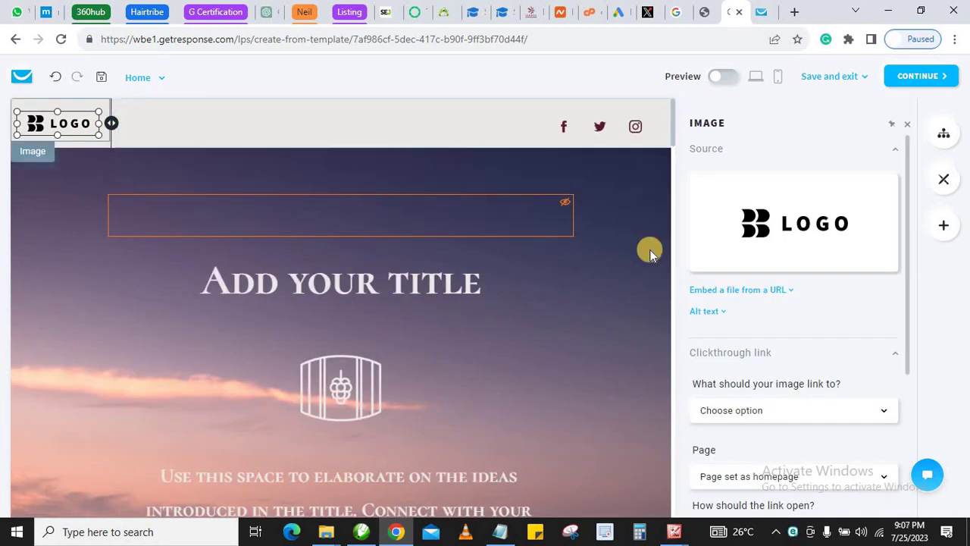
mouse_move(807, 222)
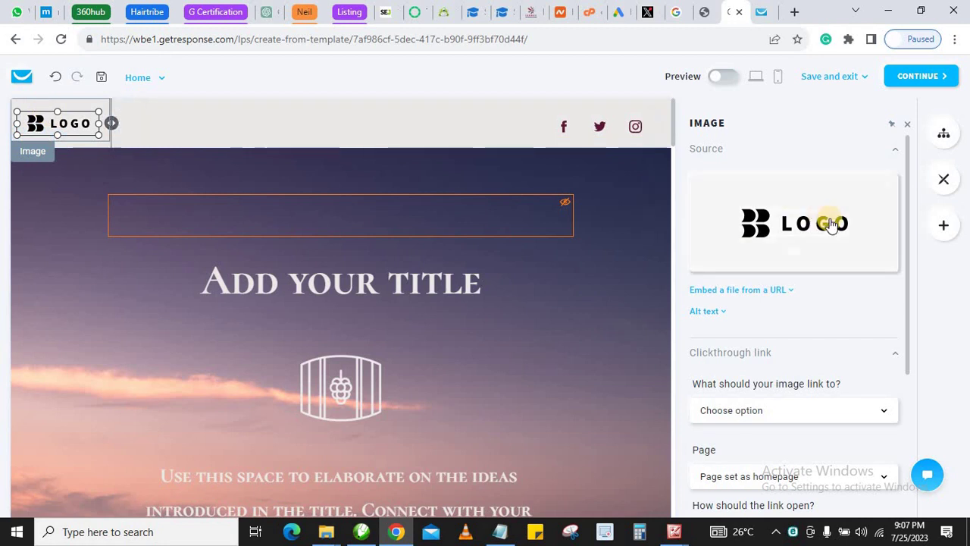
Replace the LOGO image by adding a new file from the computer
click(803, 225)
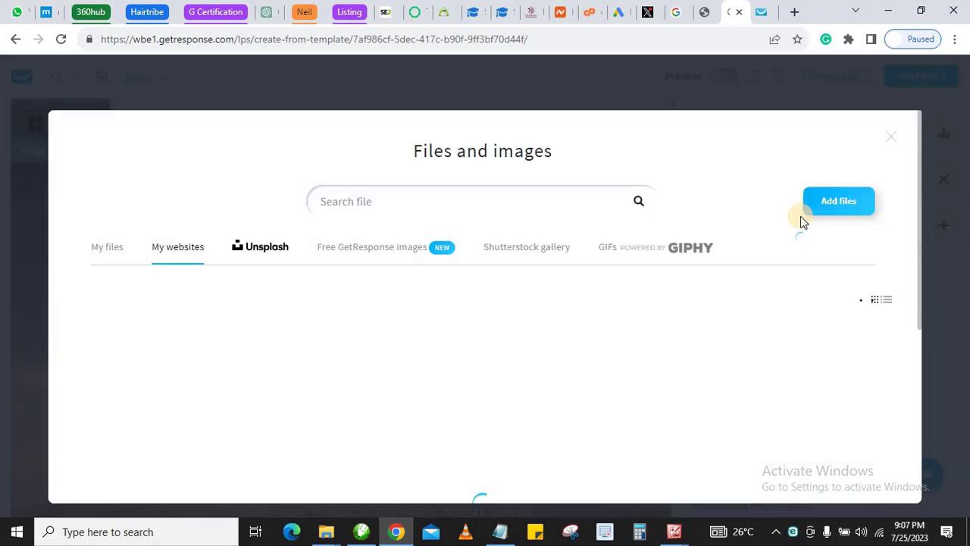
click(838, 204)
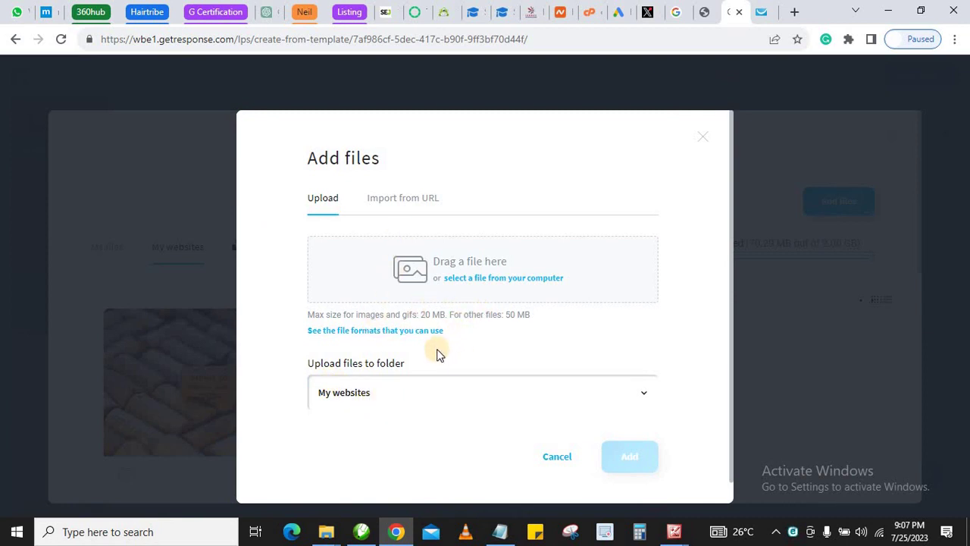
click(483, 288)
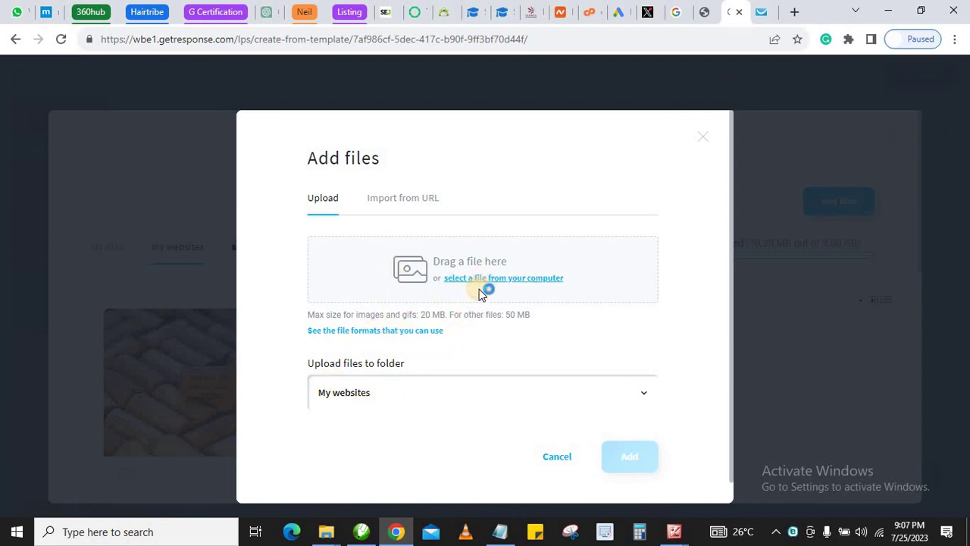
click(473, 279)
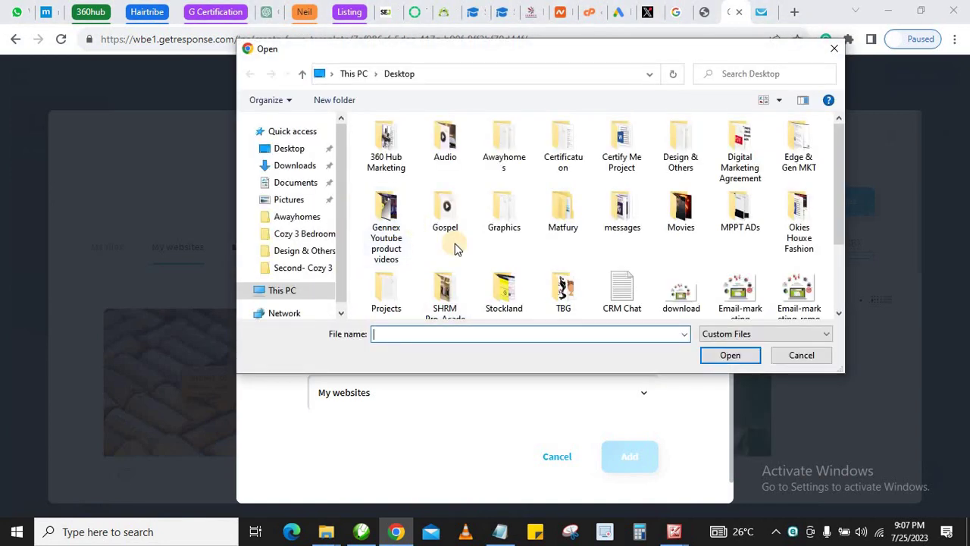
Open the How-to-start-email-marketing-for-free image from the Desktop in Microsoft Office 2010
scroll(458, 258, down, 1)
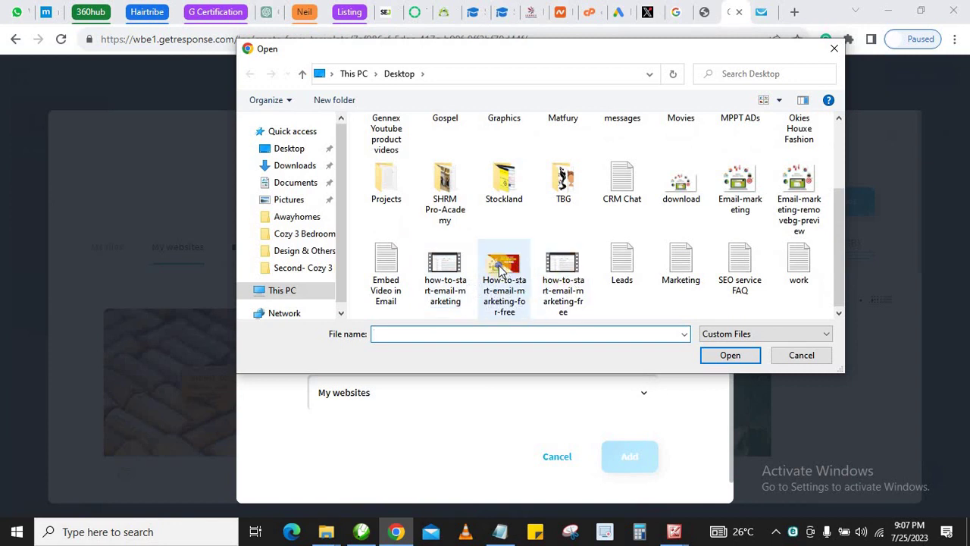
click(499, 271)
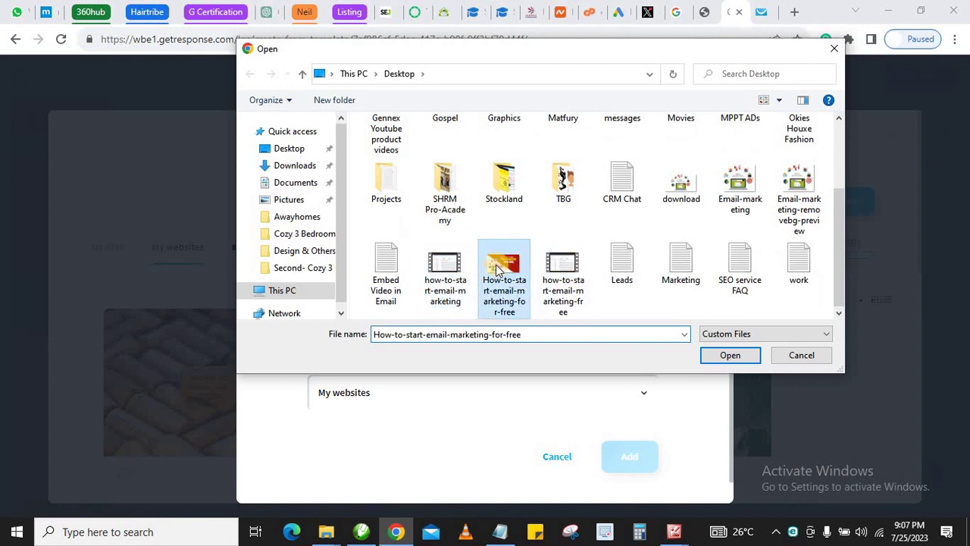
right_click(496, 265)
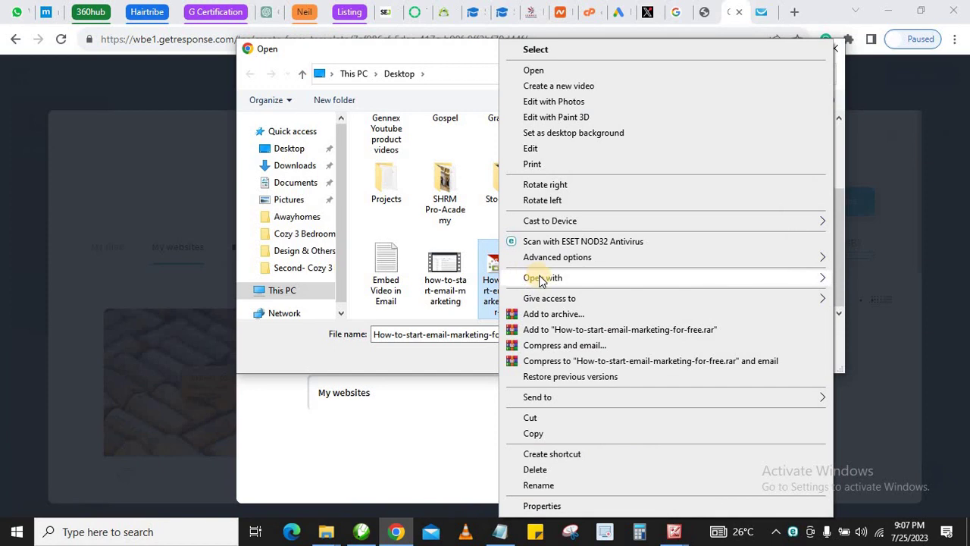
mouse_move(541, 279)
click(369, 311)
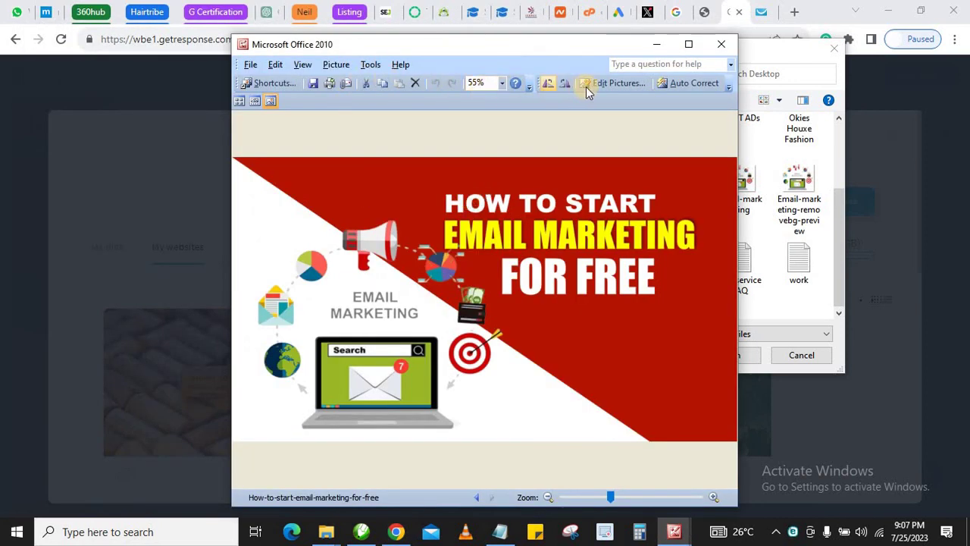
Resize the picture by percentage down to 210 x 118 pixels and save it when closing
click(604, 85)
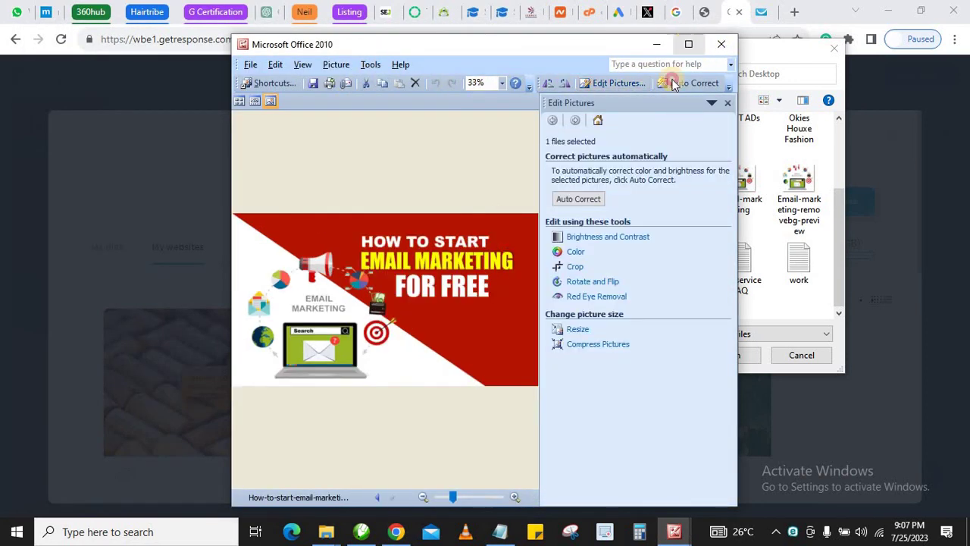
click(688, 44)
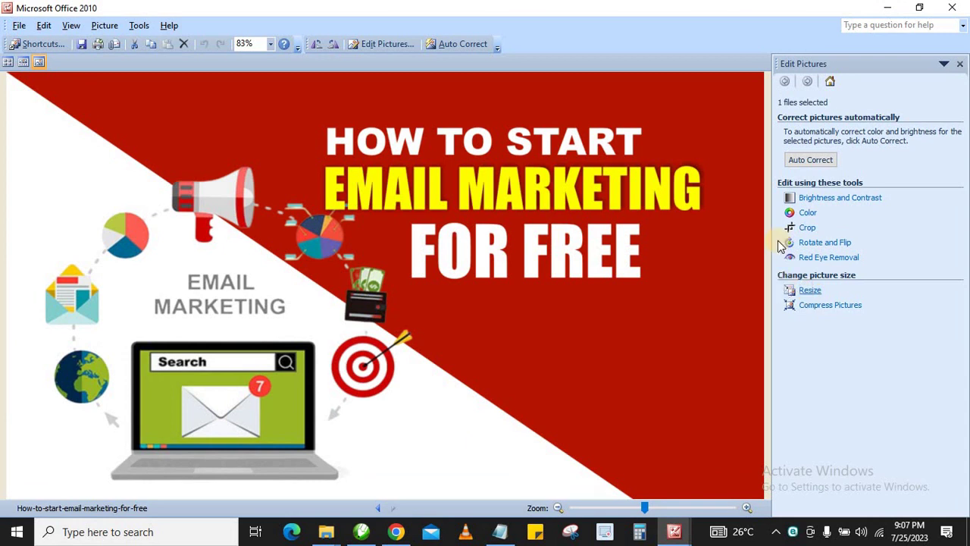
click(809, 290)
click(788, 217)
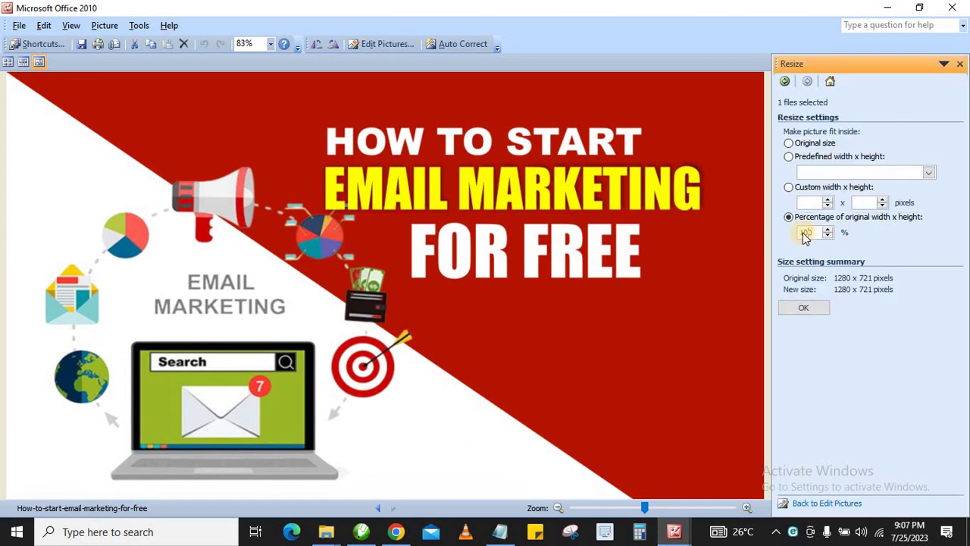
text(20)
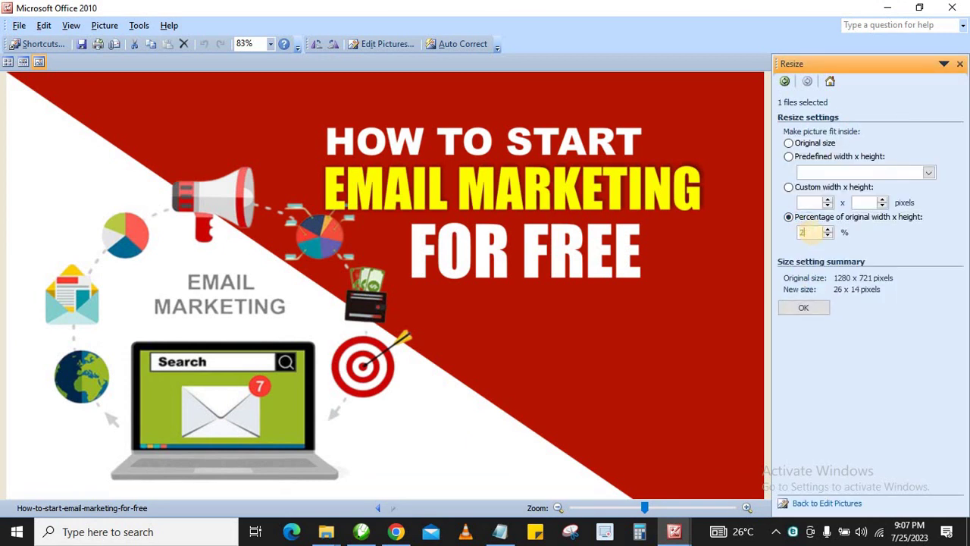
click(813, 308)
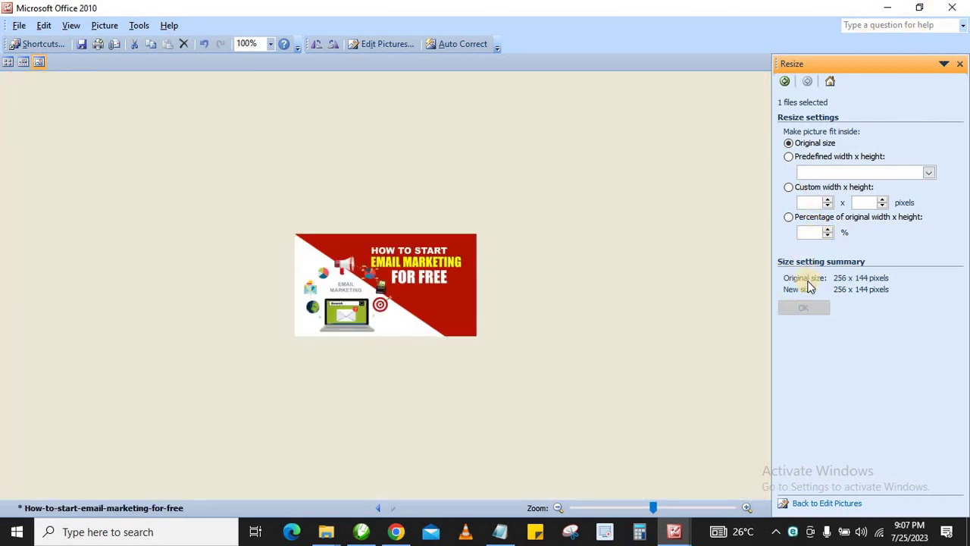
click(828, 236)
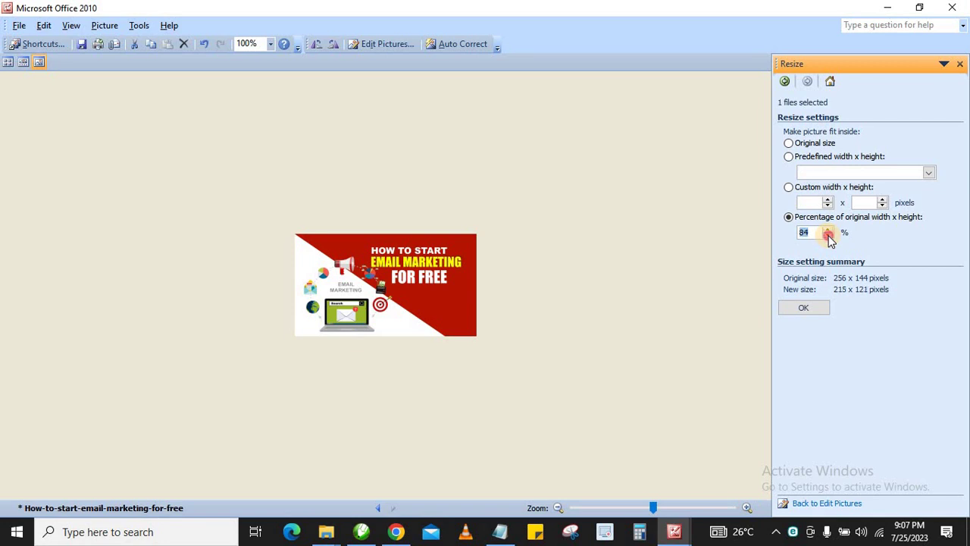
click(829, 236)
click(805, 308)
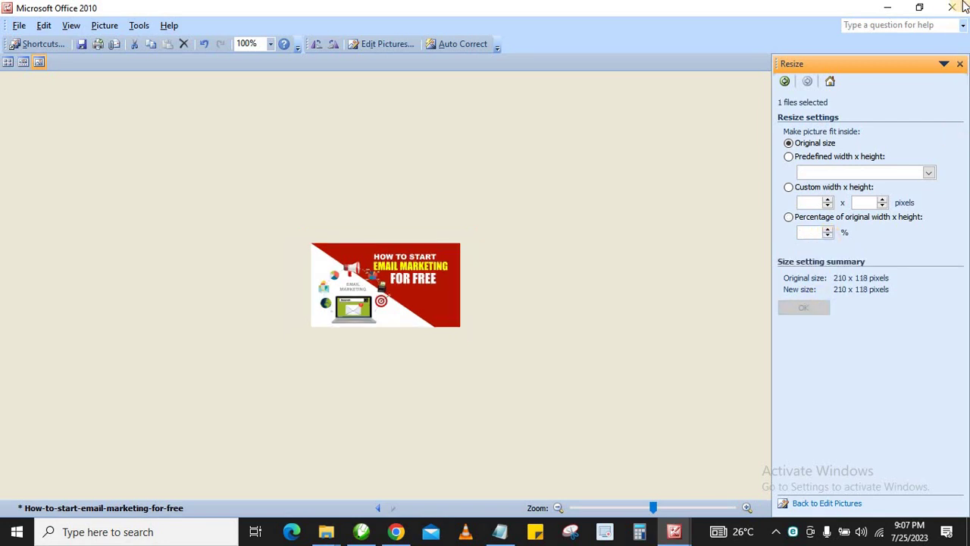
click(963, 6)
click(407, 304)
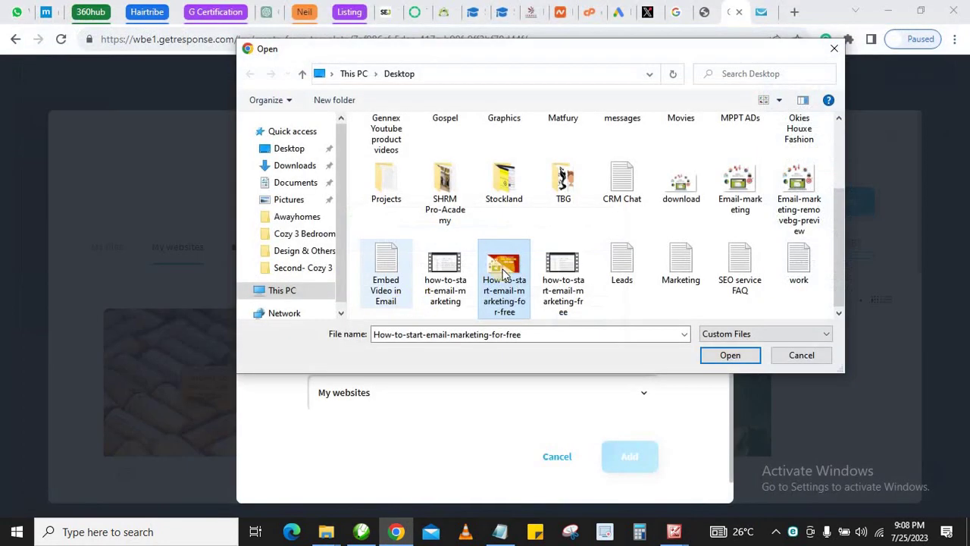
Upload the resized email-marketing banner and use it from My files in place of the LOGO
double_click(504, 273)
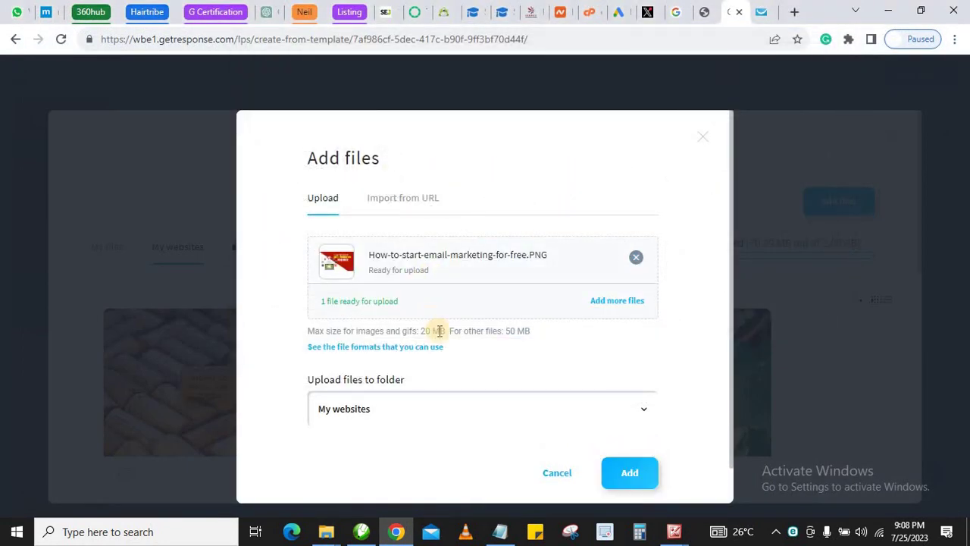
click(628, 472)
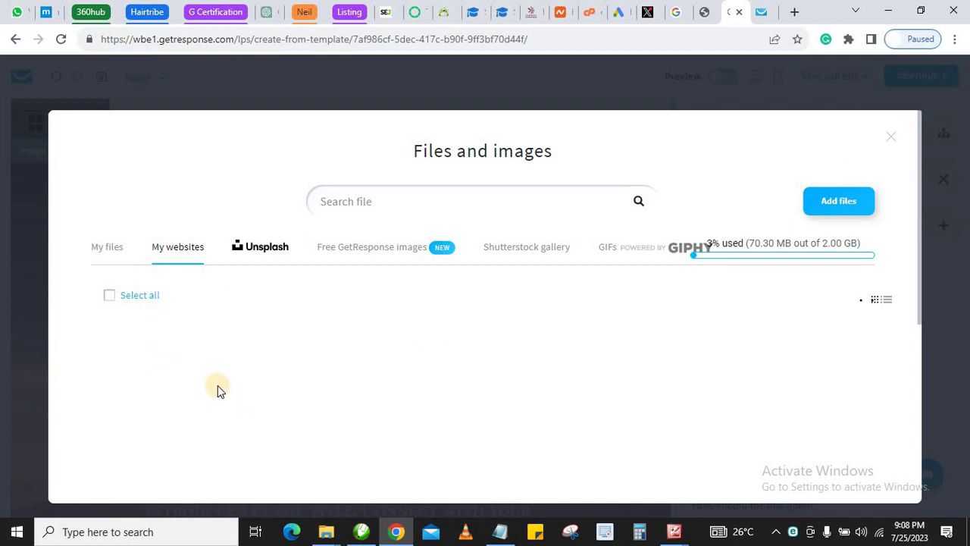
click(100, 255)
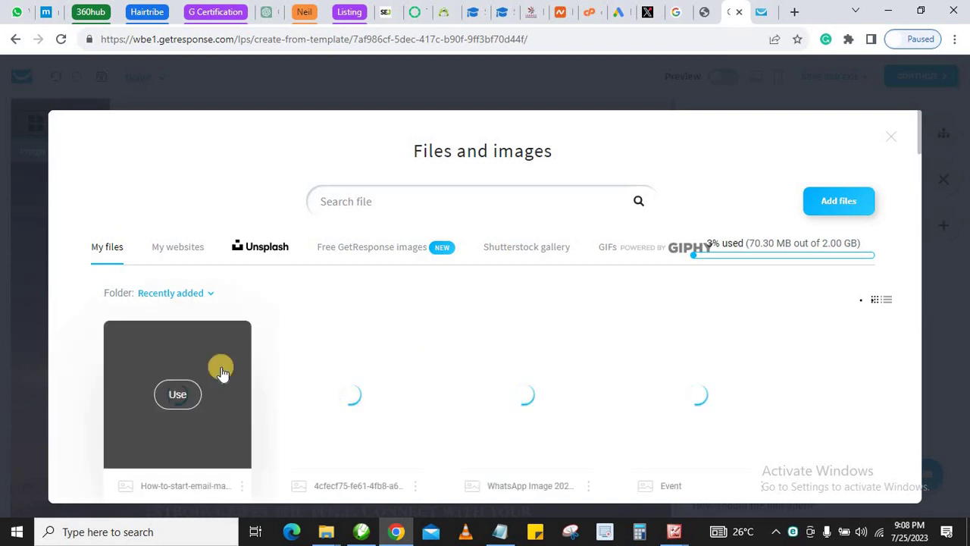
click(173, 394)
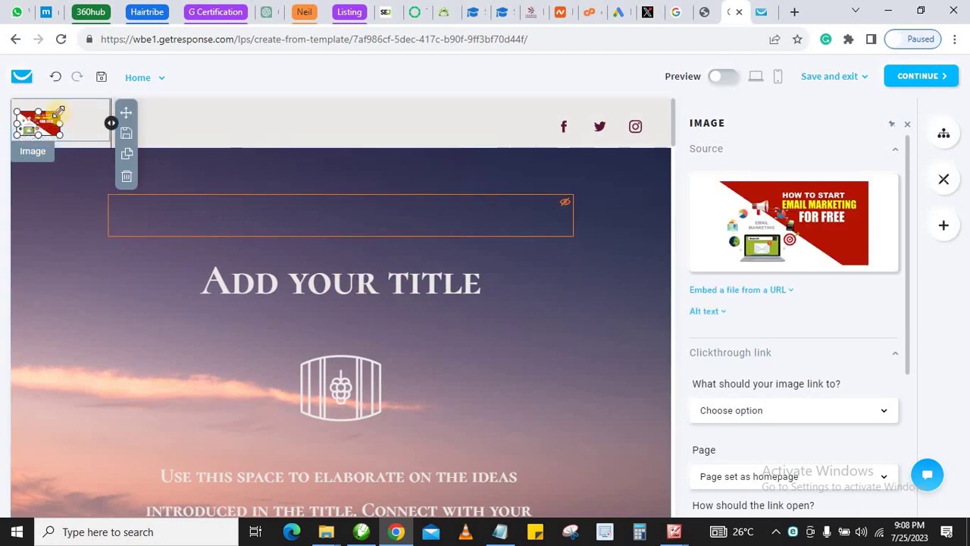
Enlarge the header's email-marketing banner and open the social media block's Facebook, Twitter and Instagram settings
drag(58, 112, 81, 107)
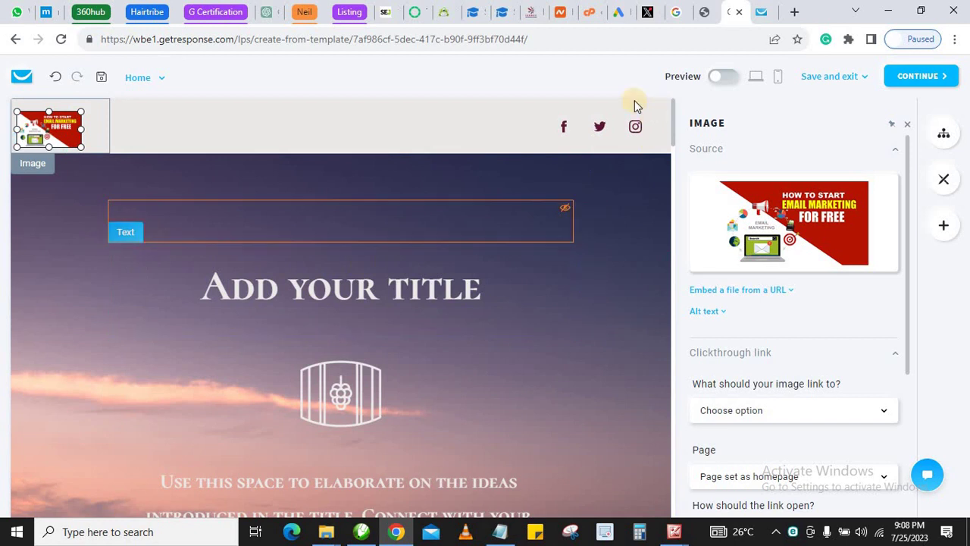
click(502, 123)
scroll(793, 303, down, 2)
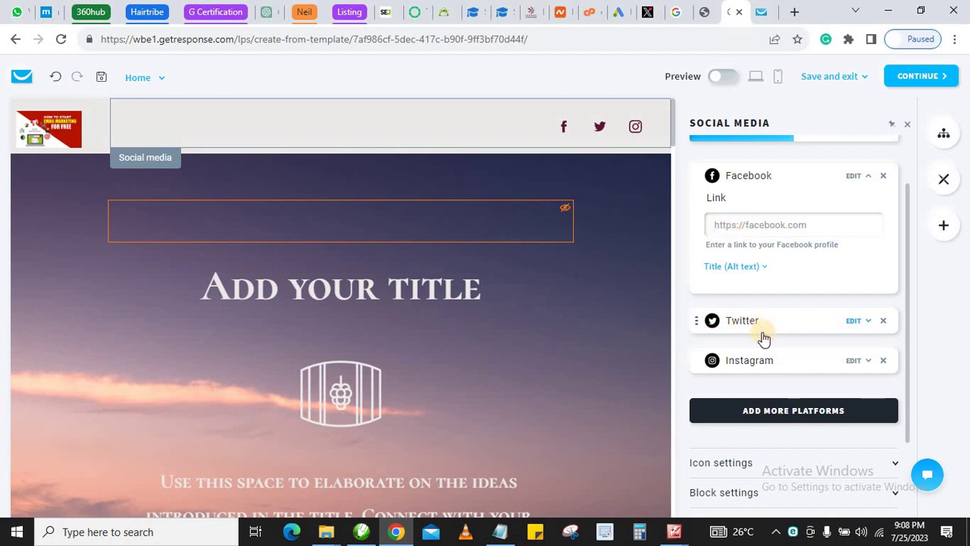
scroll(761, 337, down, 1)
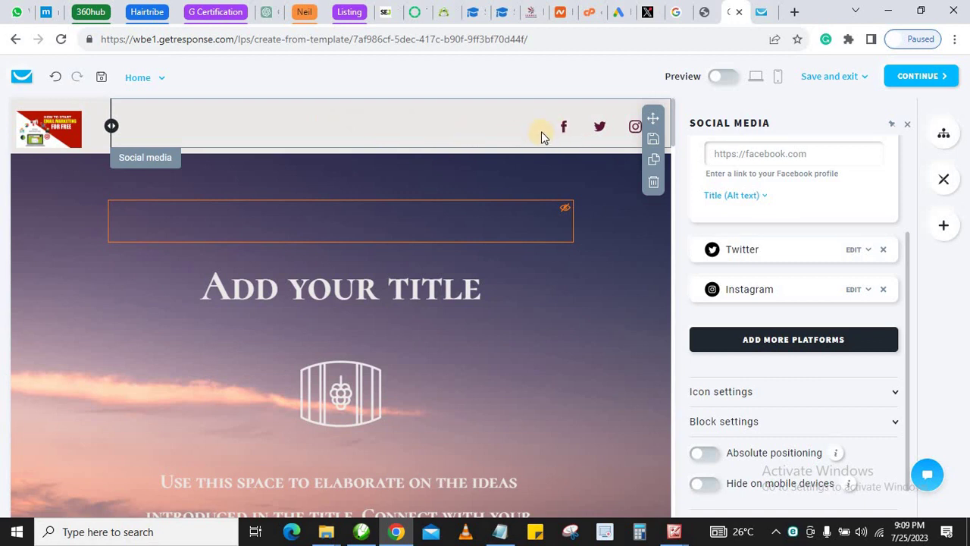
scroll(341, 266, down, 1)
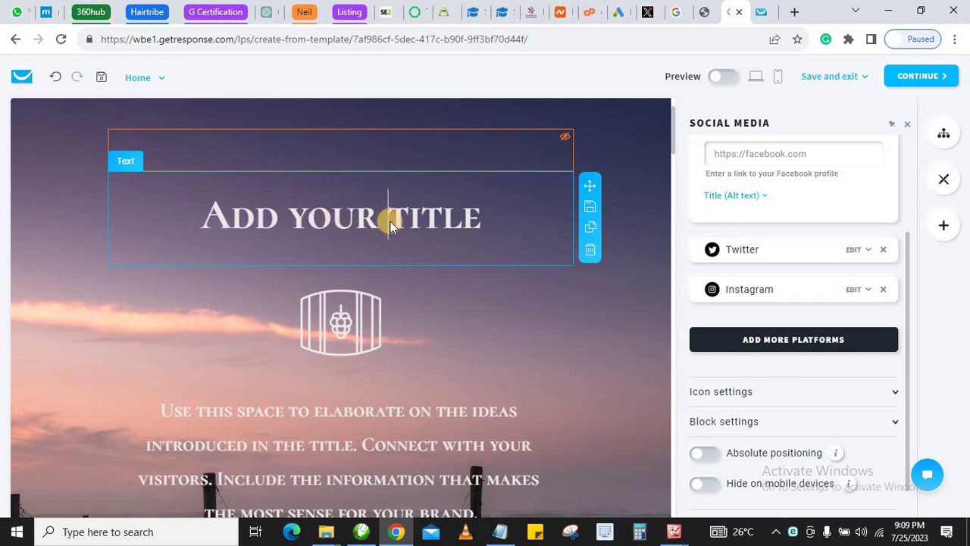
Retitle the hero heading 'Buy Dell Laptop', then rewrite it as '20% OFF ON Dell Laptopds'
triple_click(333, 220)
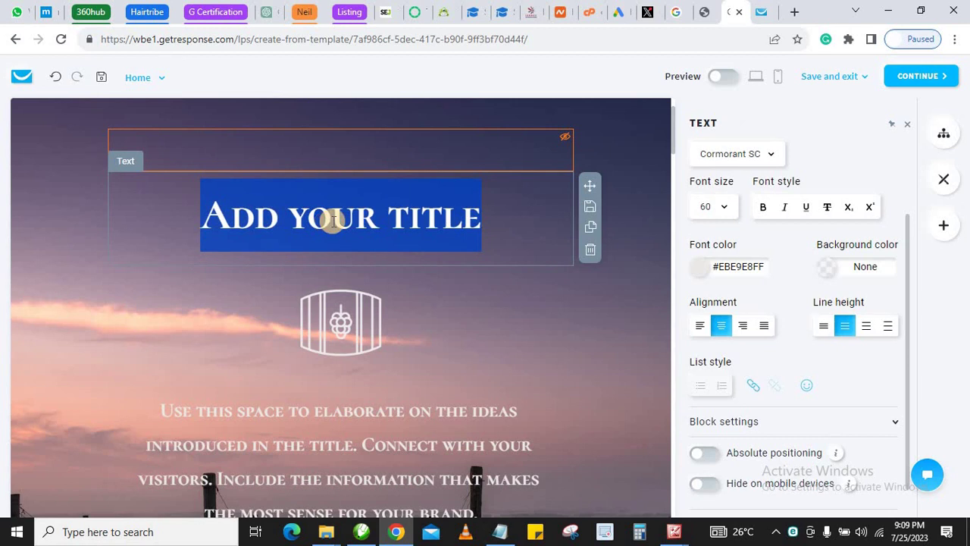
text(B)
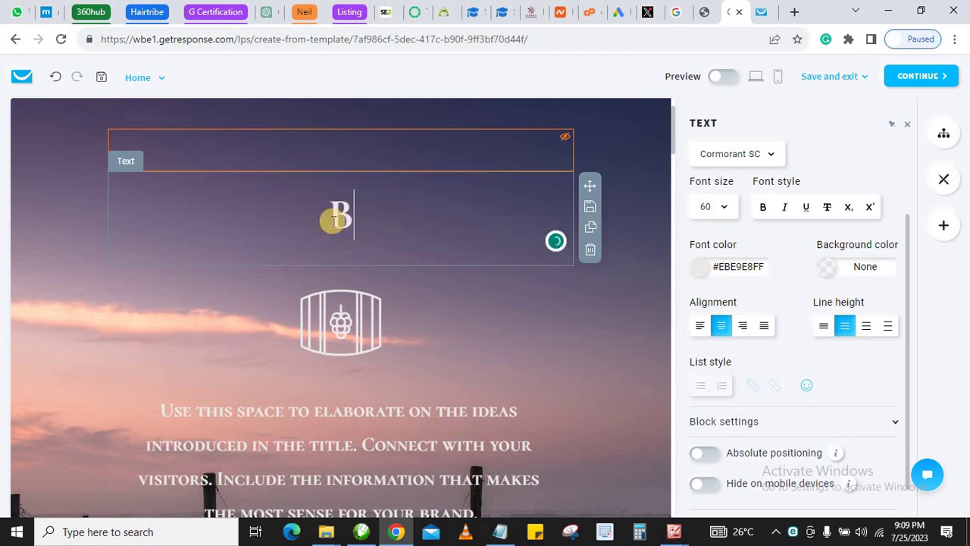
text(uy )
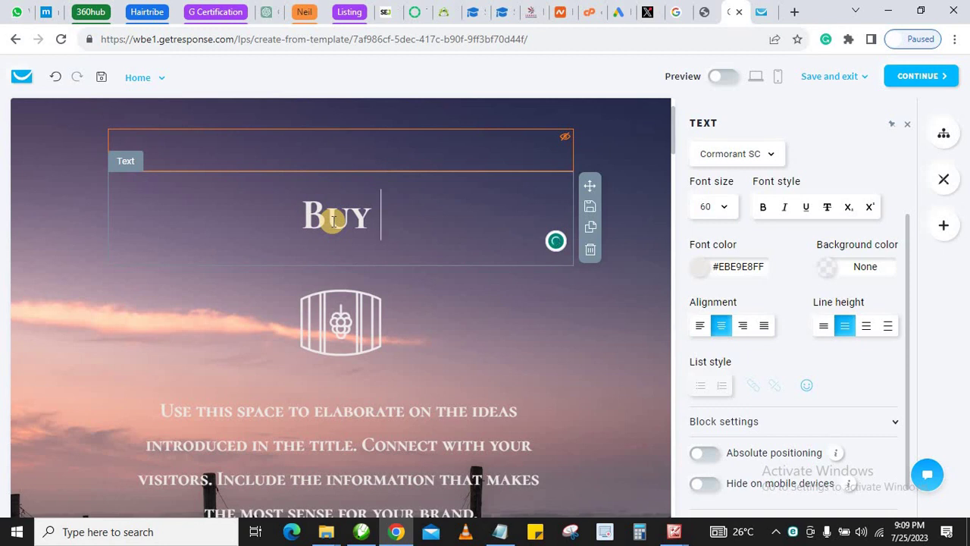
text(Dell )
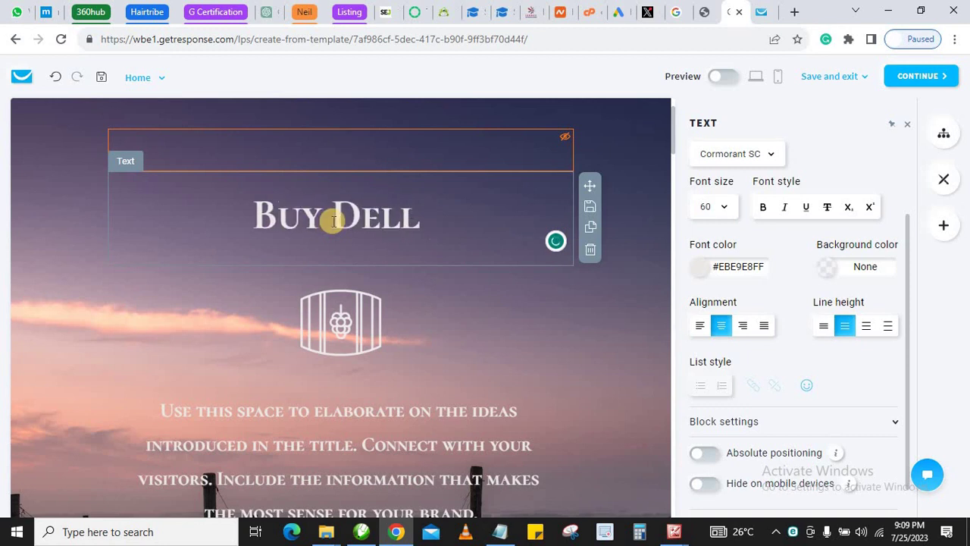
text(Laptop)
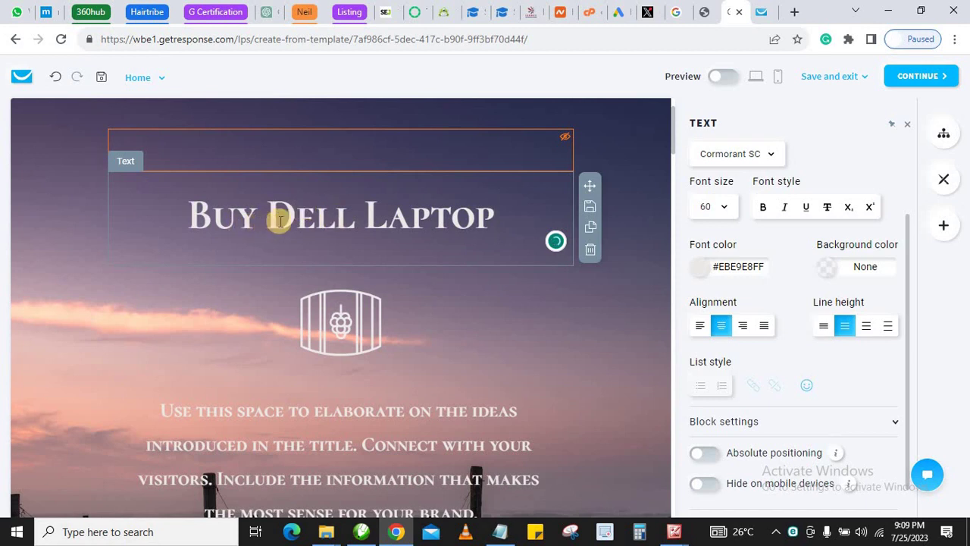
triple_click(280, 220)
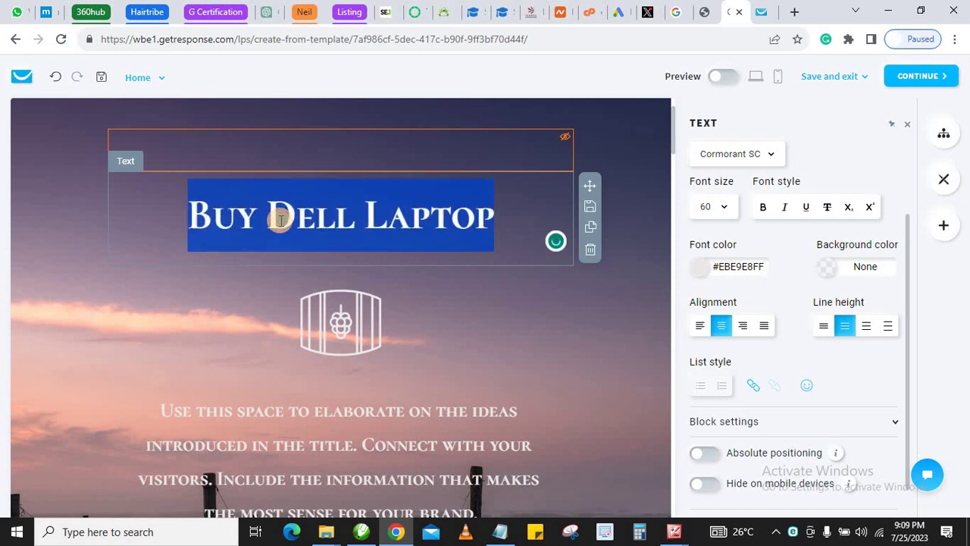
text(20)
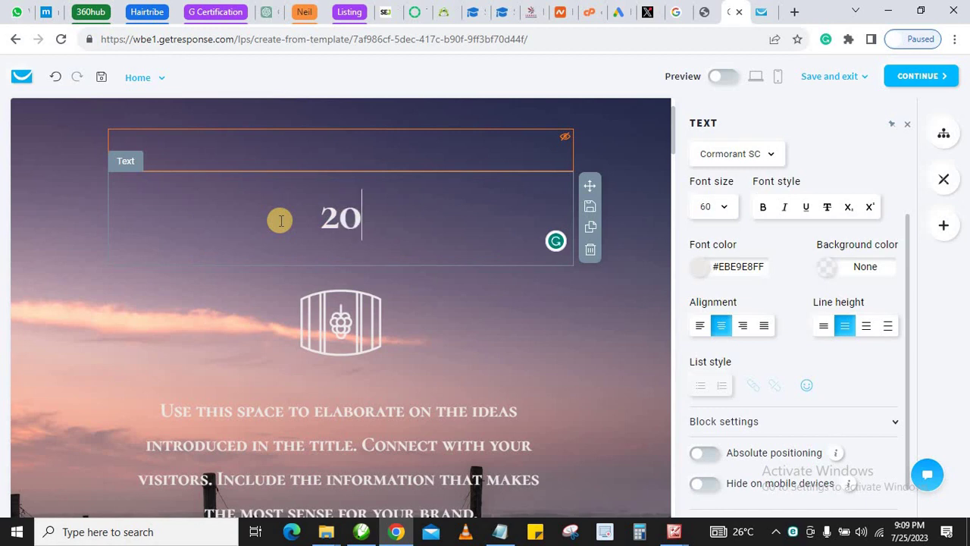
text(% O)
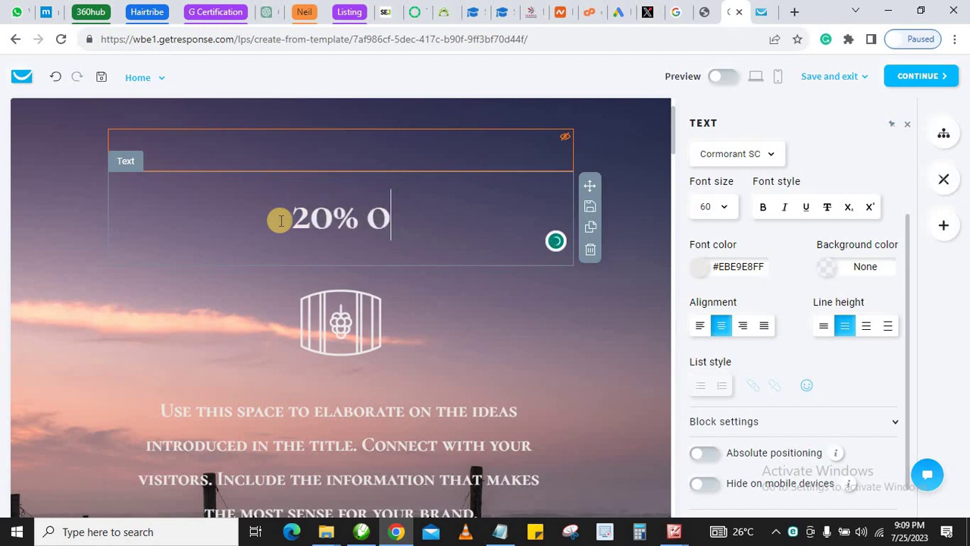
key(BackSpace)
text(O)
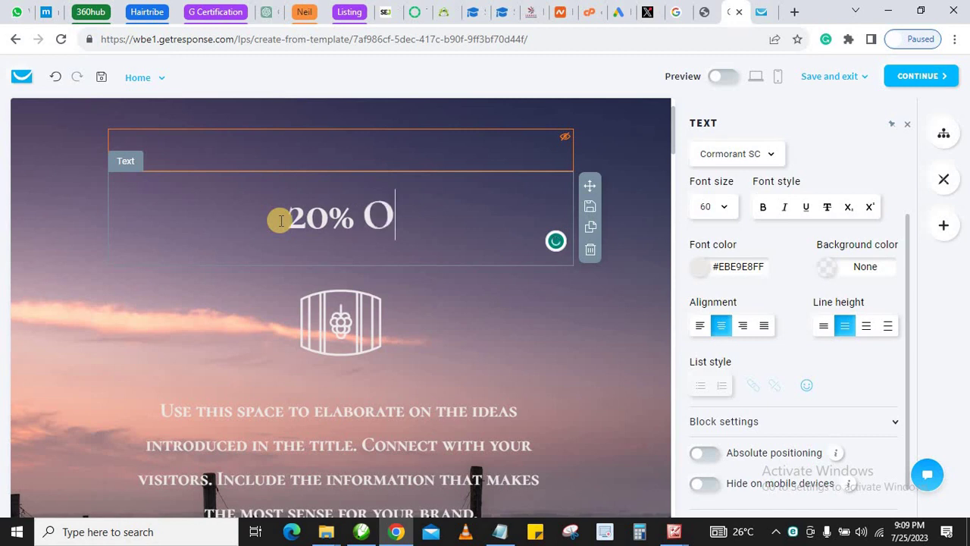
text(FF ON )
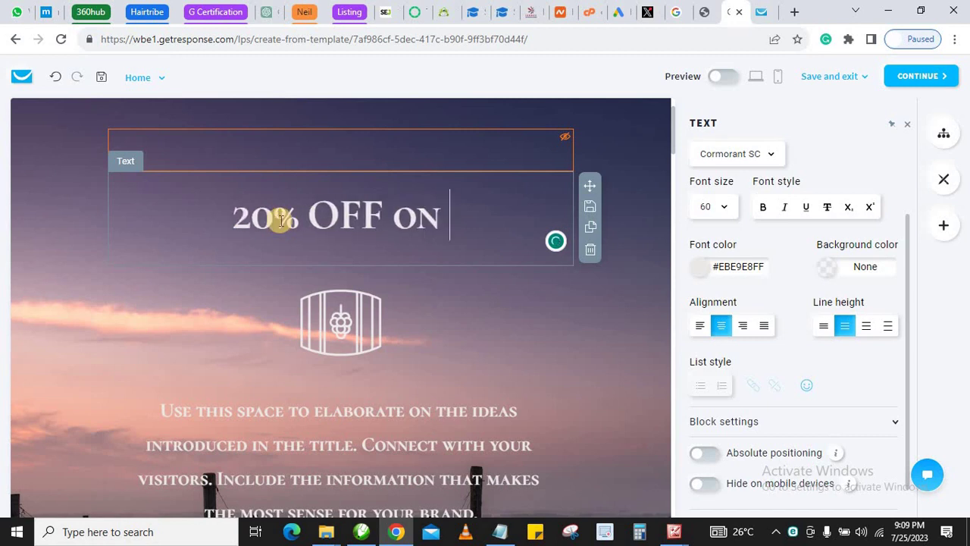
text(Dell Laptopds)
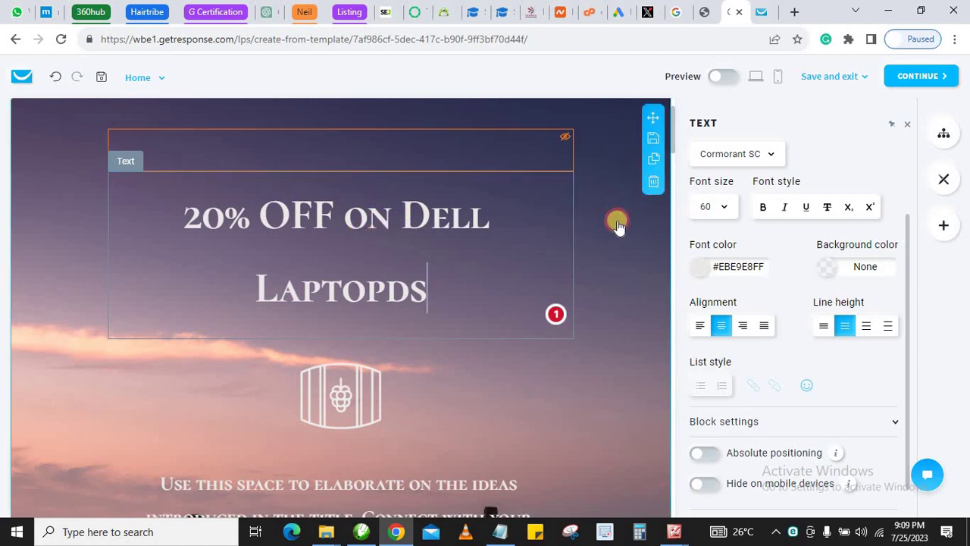
scroll(623, 256, down, 10)
Return to the vineyard hero section and trim its title to '20% OFF Dell'
click(504, 229)
scroll(493, 229, up, 7)
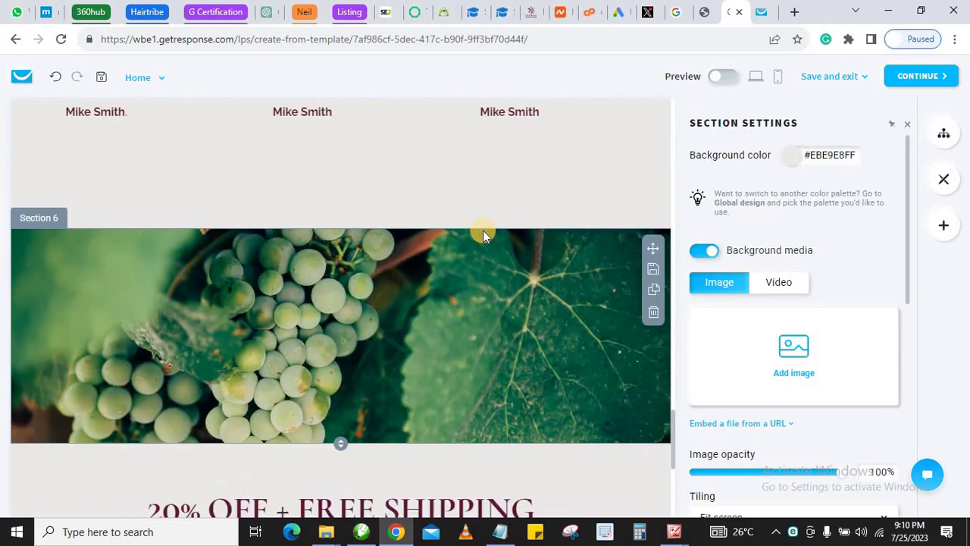
scroll(479, 235, up, 15)
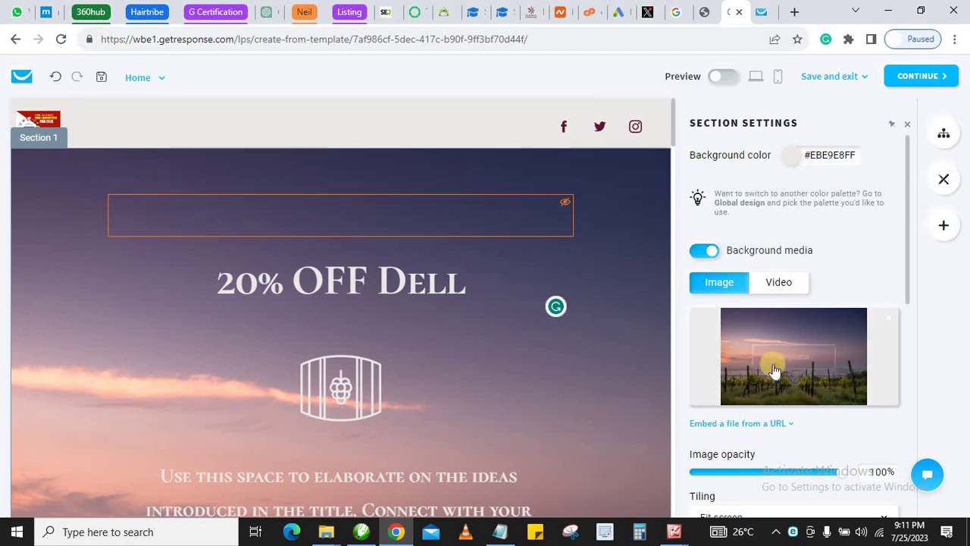
mouse_move(790, 345)
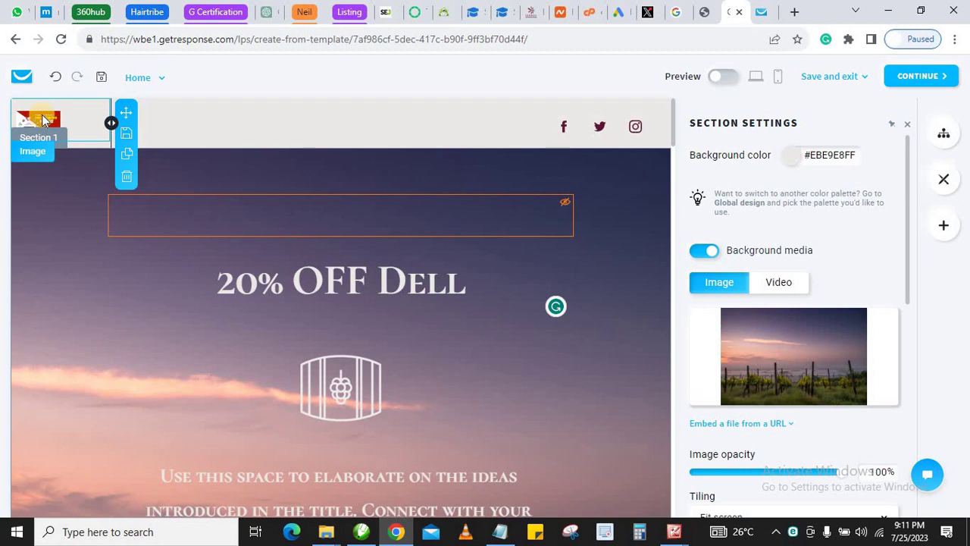
scroll(149, 283, down, 2)
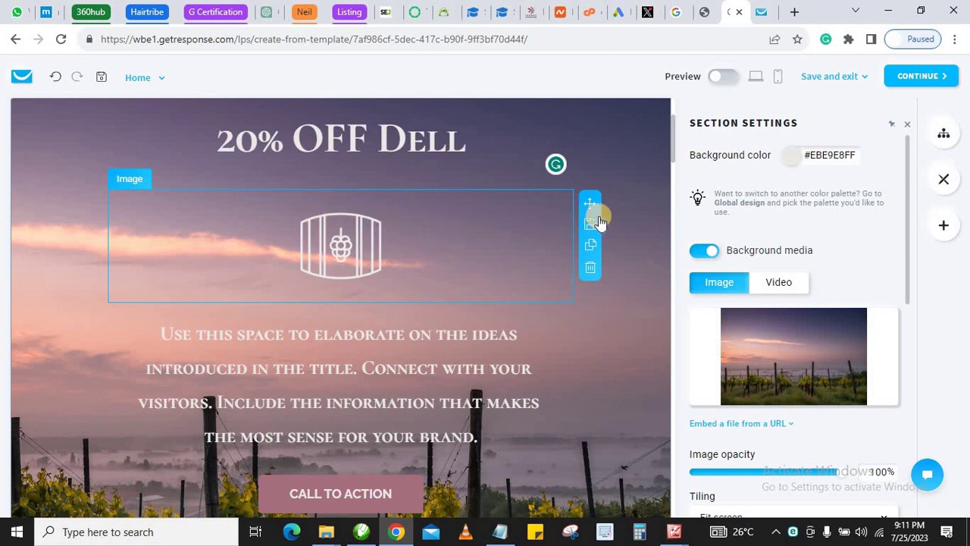
Delete the wine-barrel icon and select the hero's placeholder paragraph text
key(Delete)
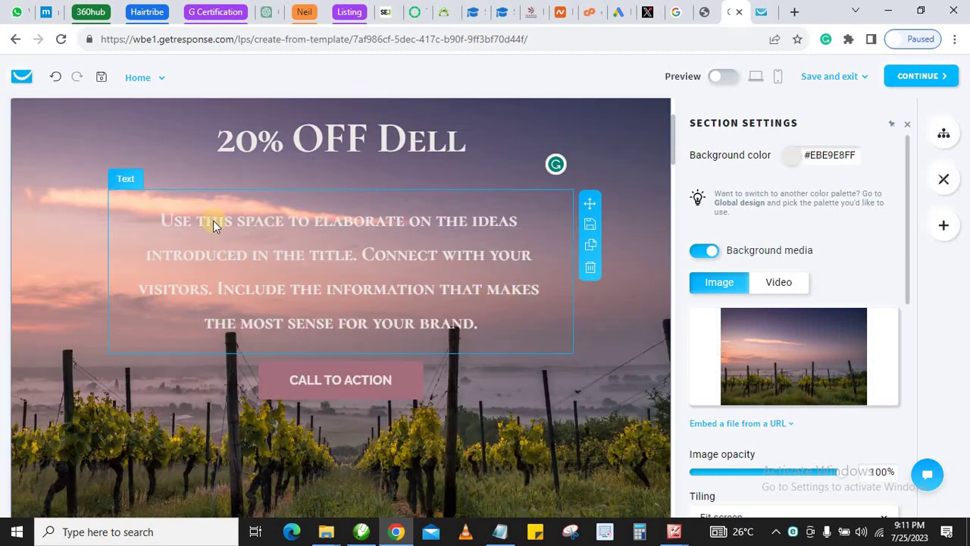
click(235, 233)
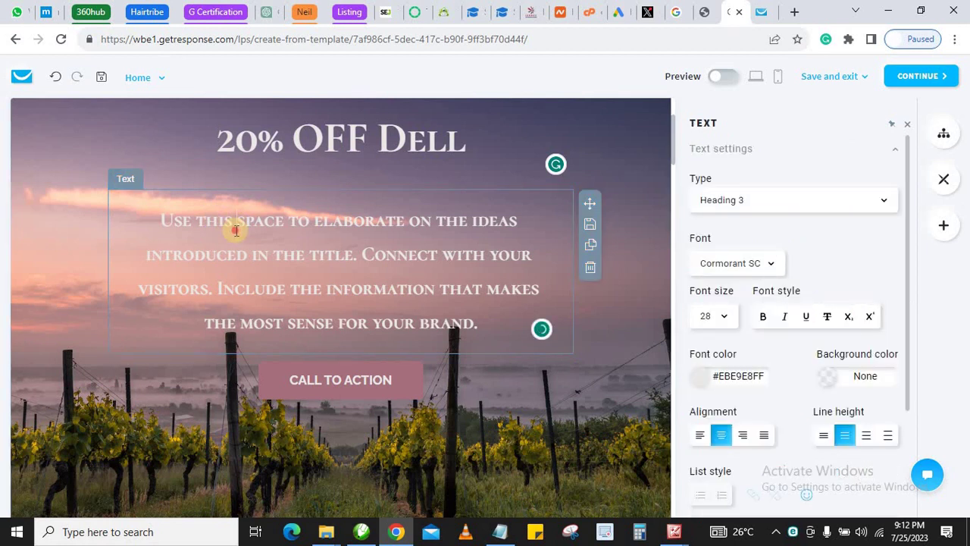
triple_click(236, 232)
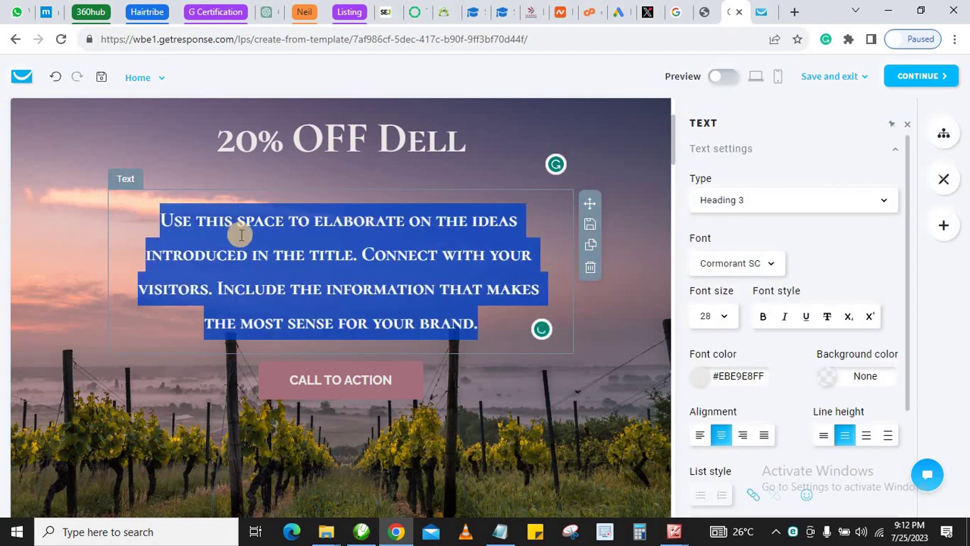
click(143, 256)
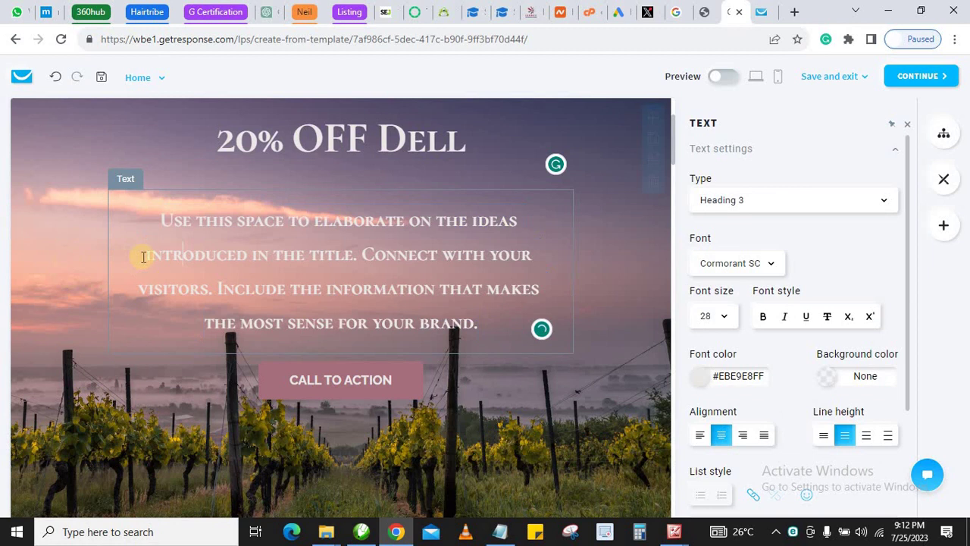
triple_click(192, 230)
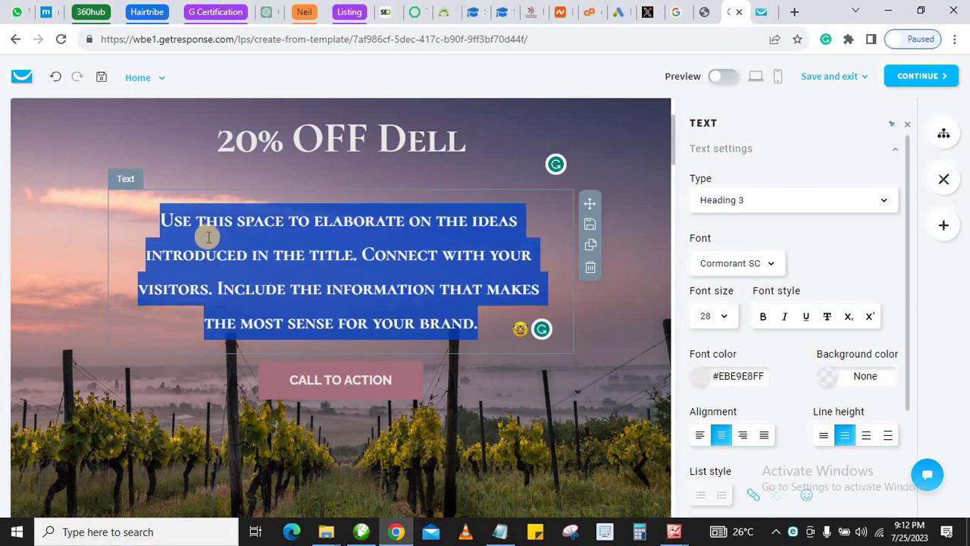
scroll(747, 244, down, 1)
scroll(747, 258, down, 3)
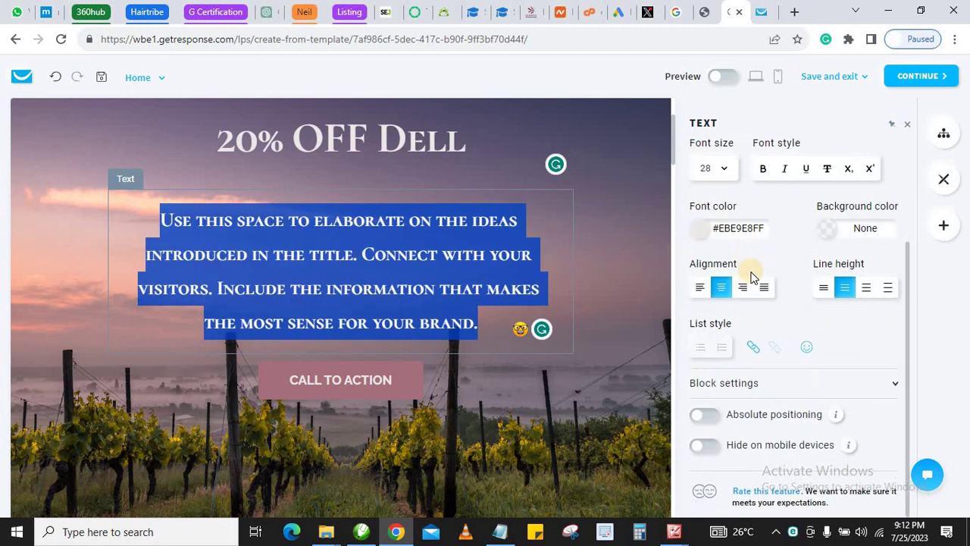
scroll(758, 335, up, 4)
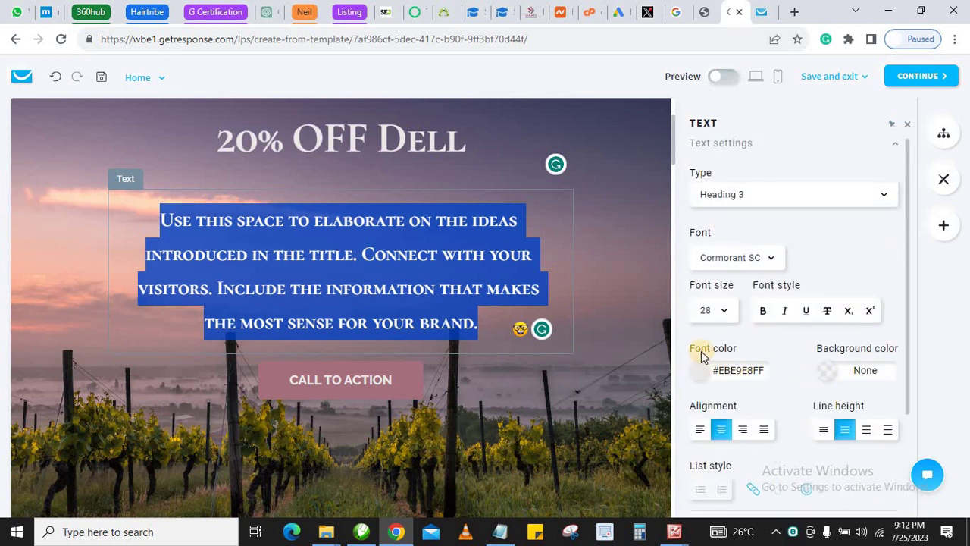
Set the paragraph's font color to deep red, #C90000FF
click(696, 370)
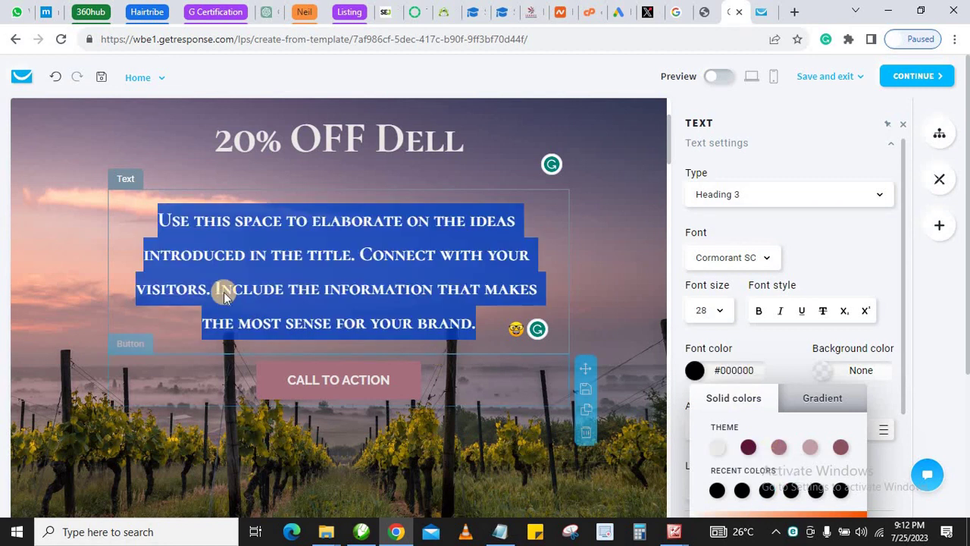
click(158, 338)
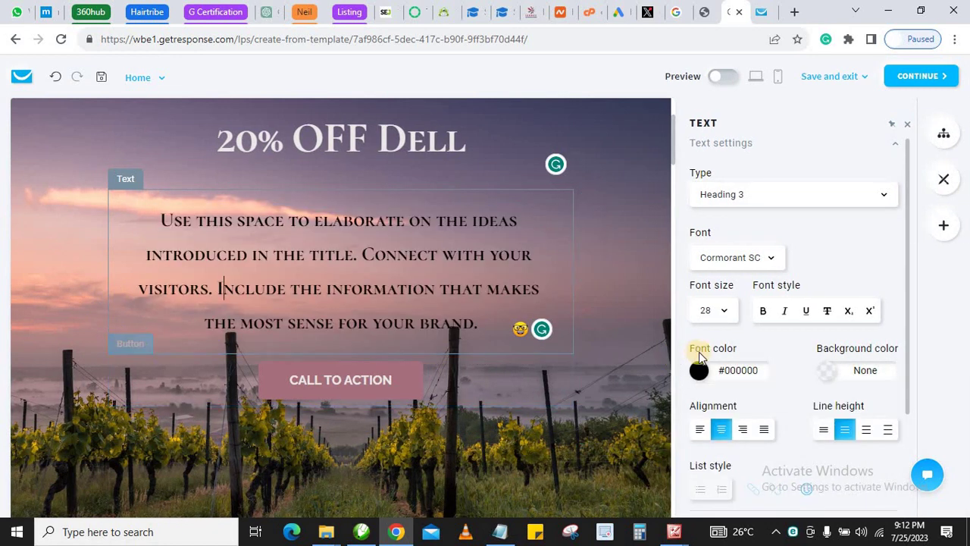
double_click(313, 254)
triple_click(313, 254)
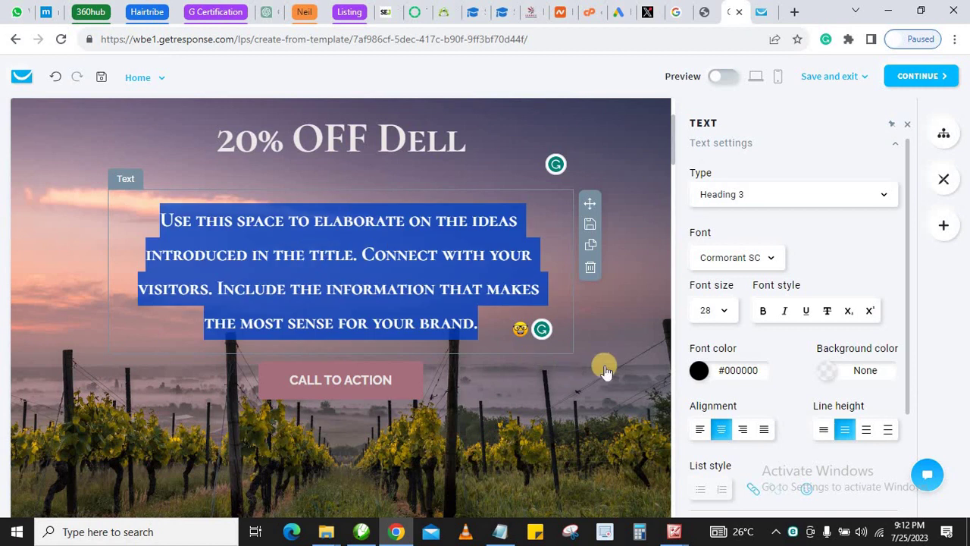
click(699, 370)
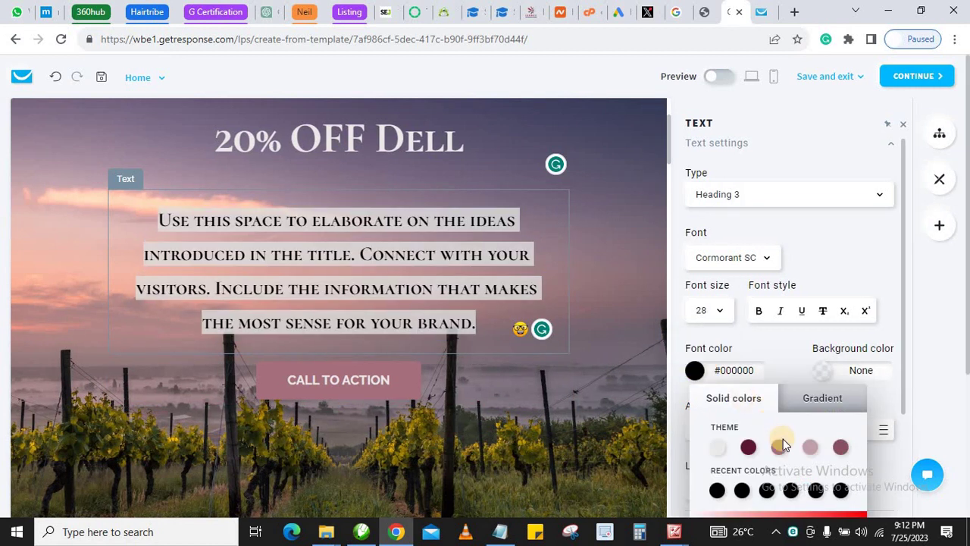
scroll(784, 440, down, 3)
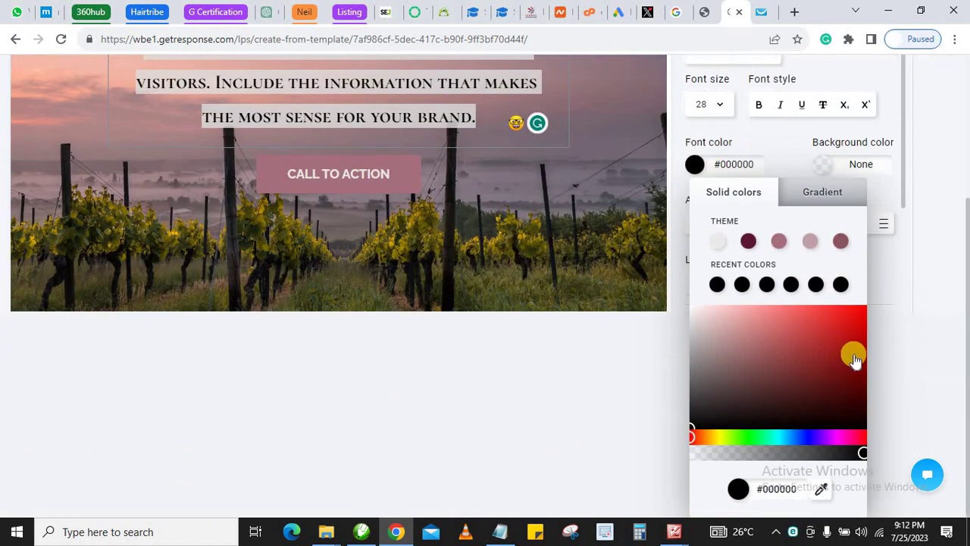
drag(856, 359, 868, 332)
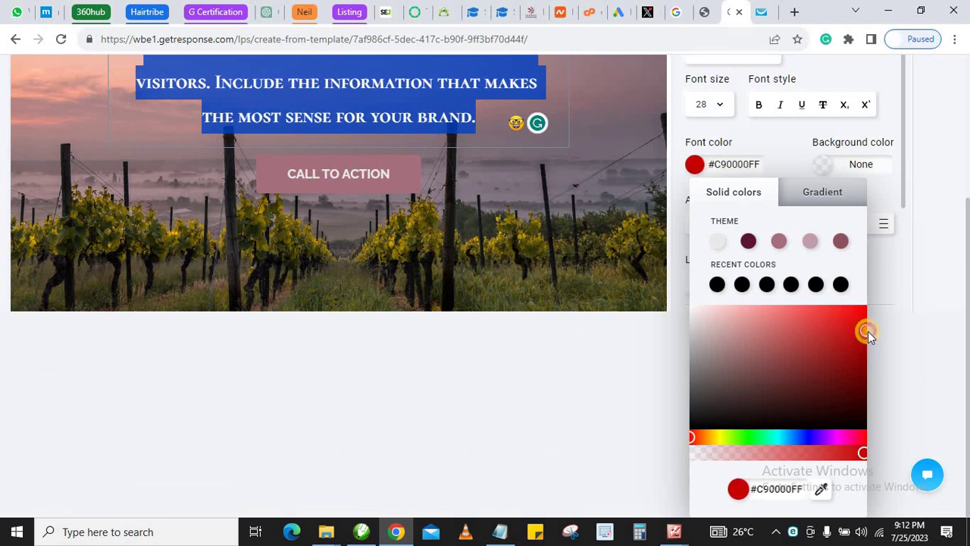
scroll(362, 277, up, 3)
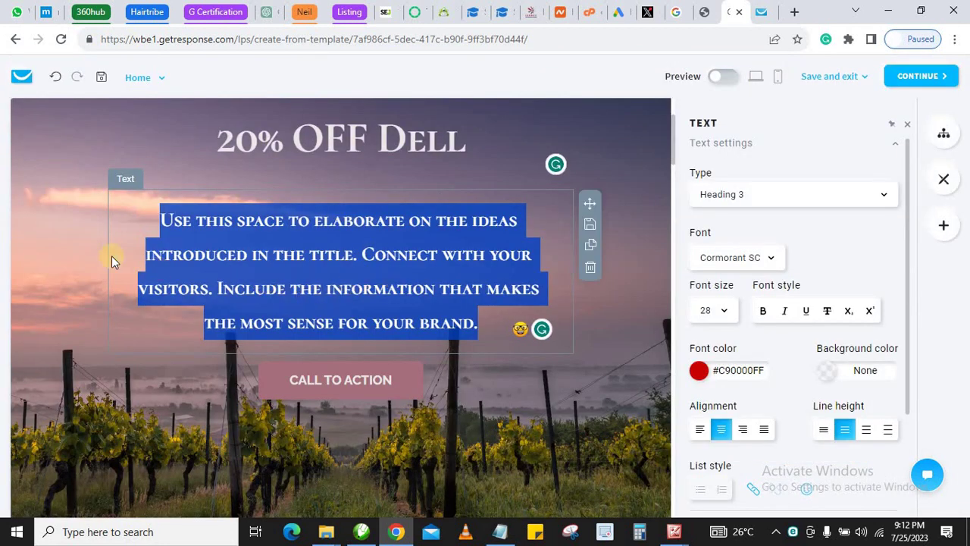
click(119, 322)
click(241, 252)
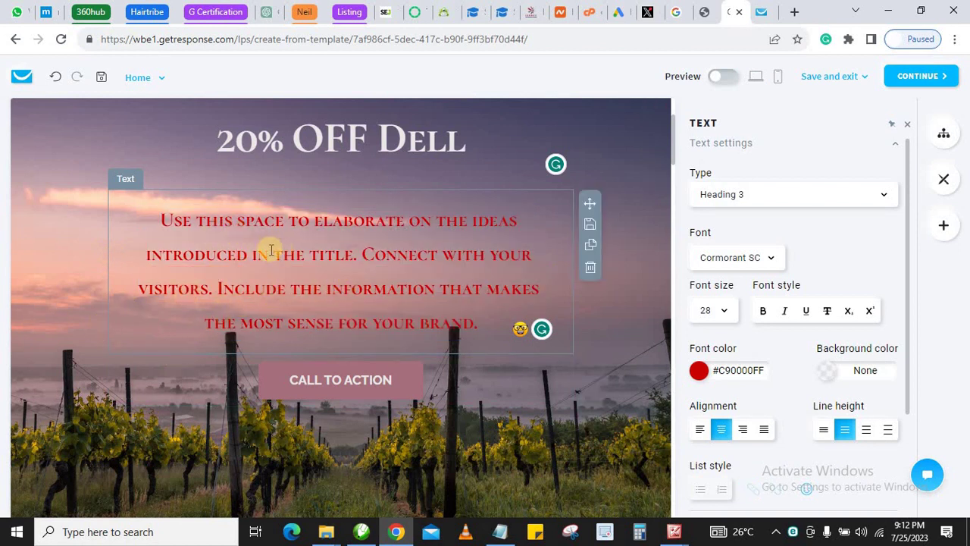
triple_click(364, 264)
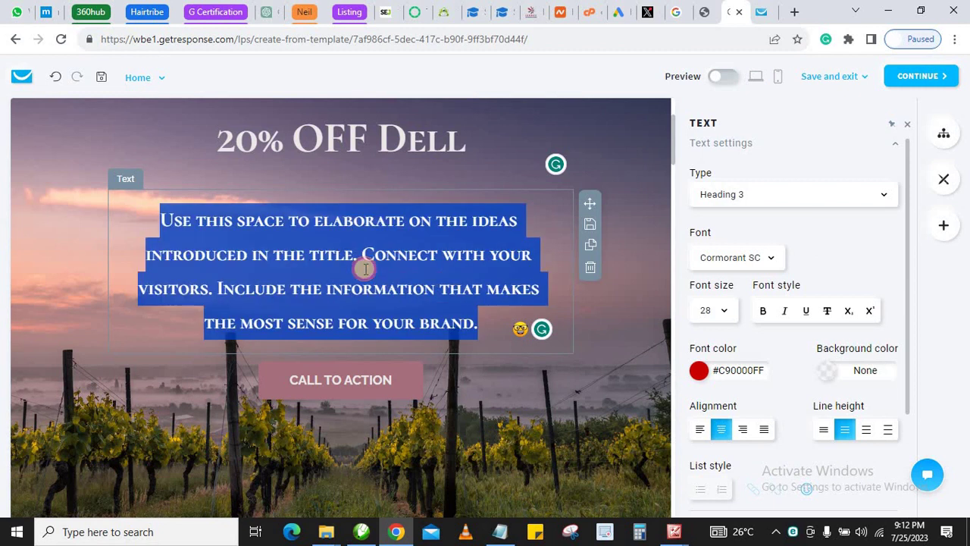
click(717, 314)
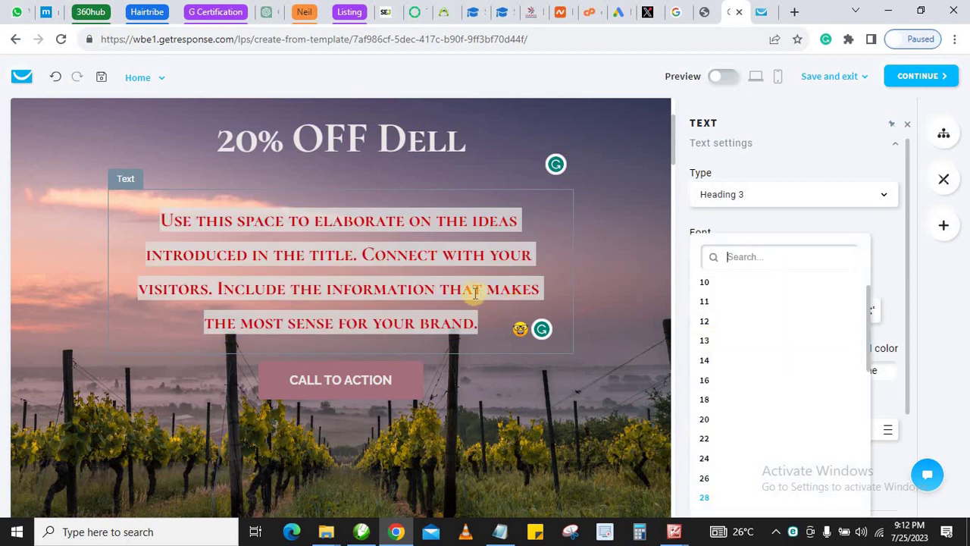
click(434, 288)
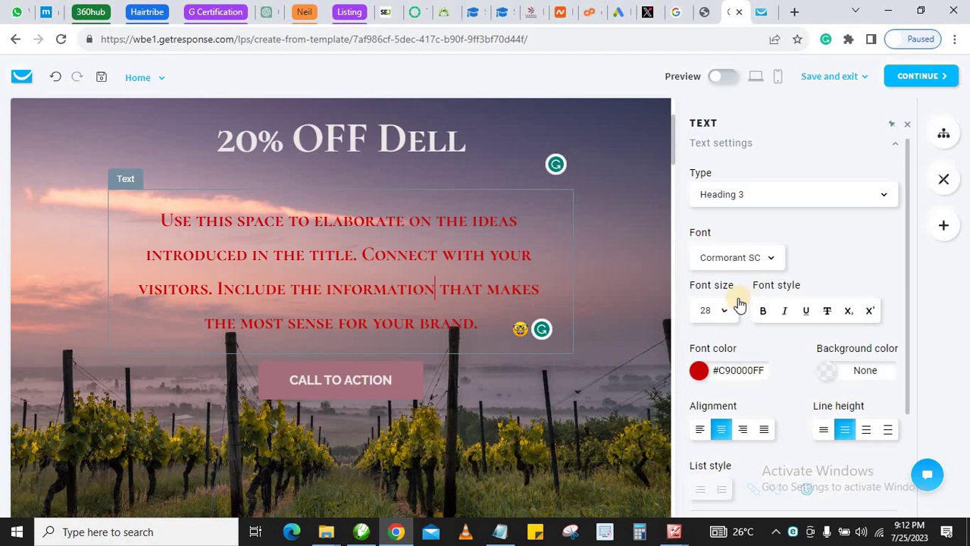
click(785, 311)
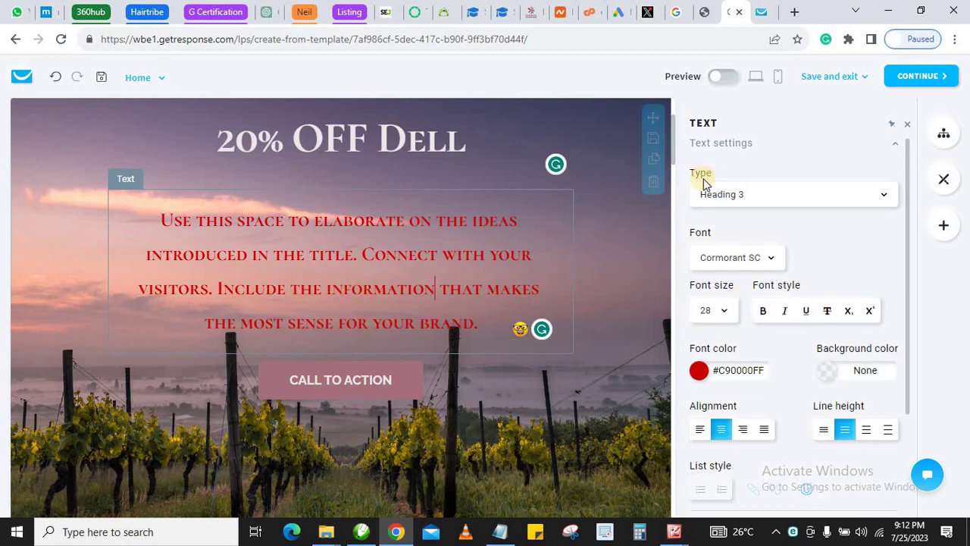
click(734, 198)
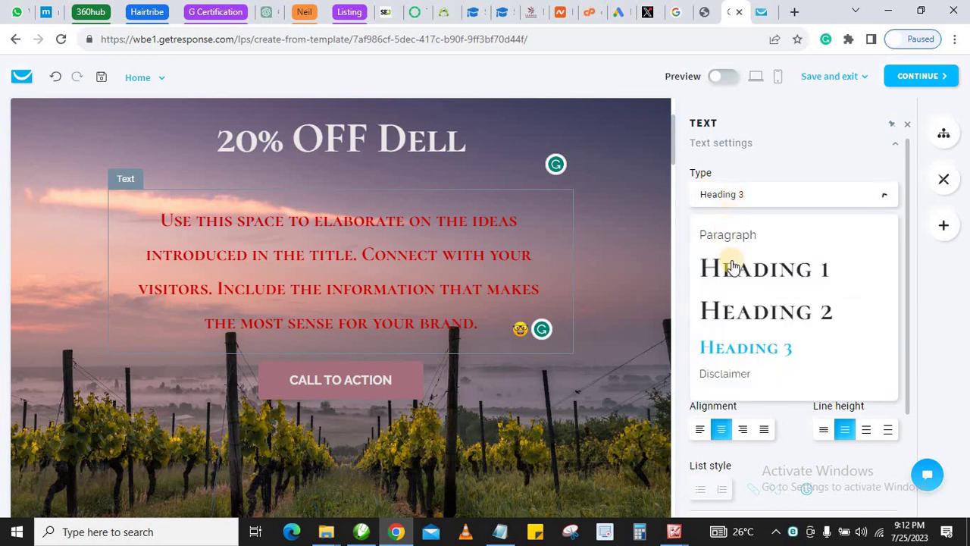
click(745, 310)
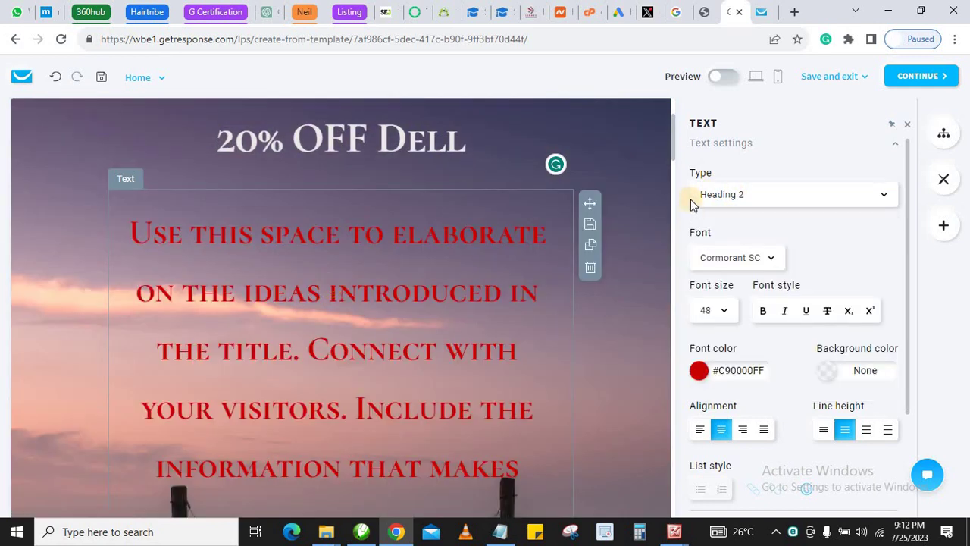
click(742, 197)
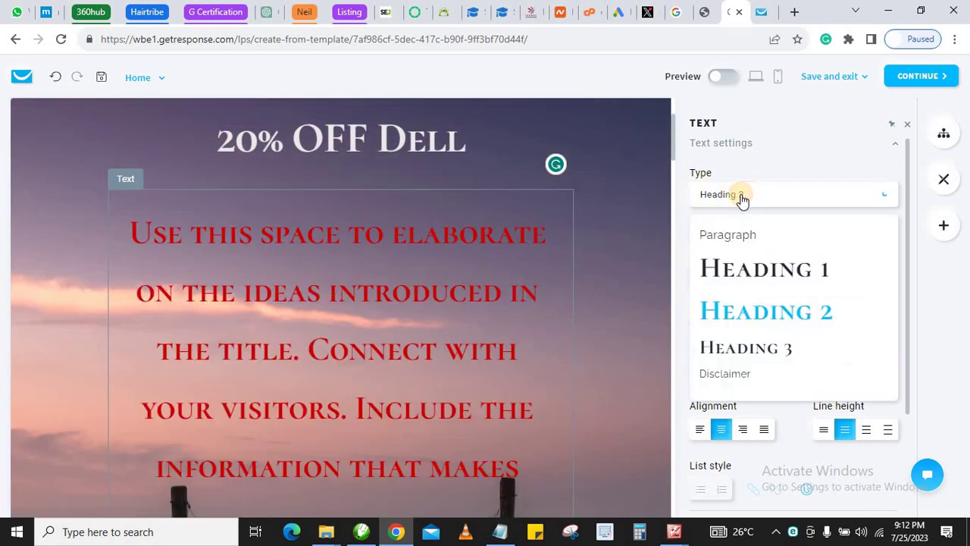
click(726, 348)
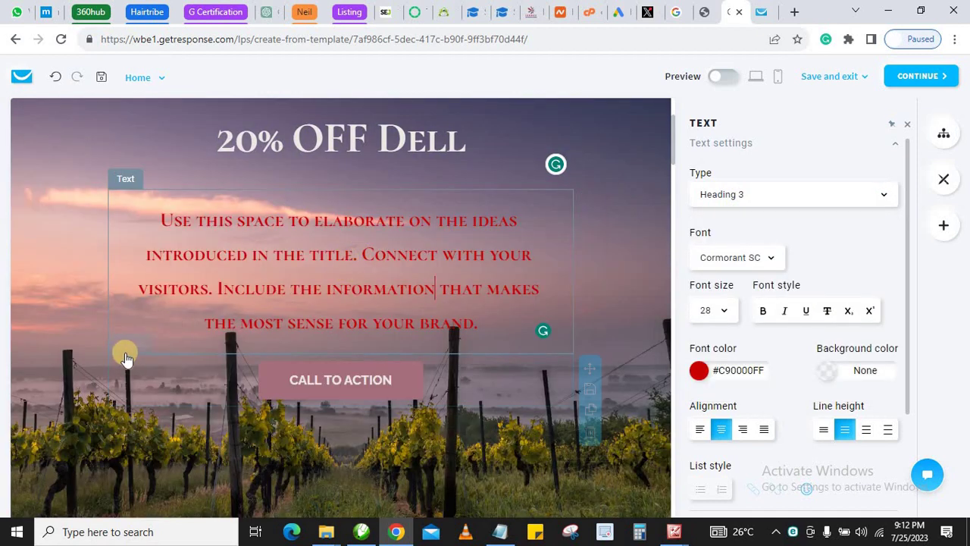
click(157, 301)
scroll(320, 267, down, 3)
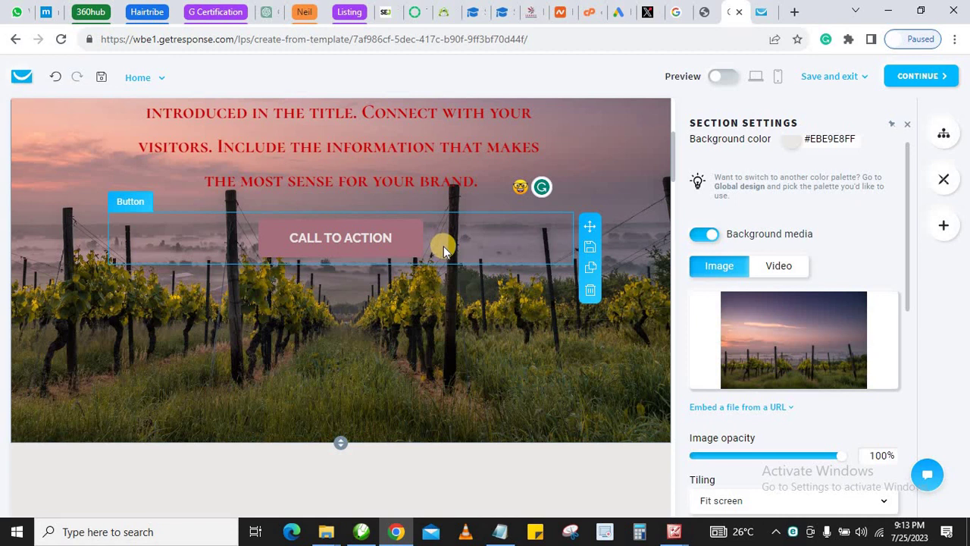
Open the hero CALL TO ACTION button's settings and select its label text
scroll(447, 243, up, 3)
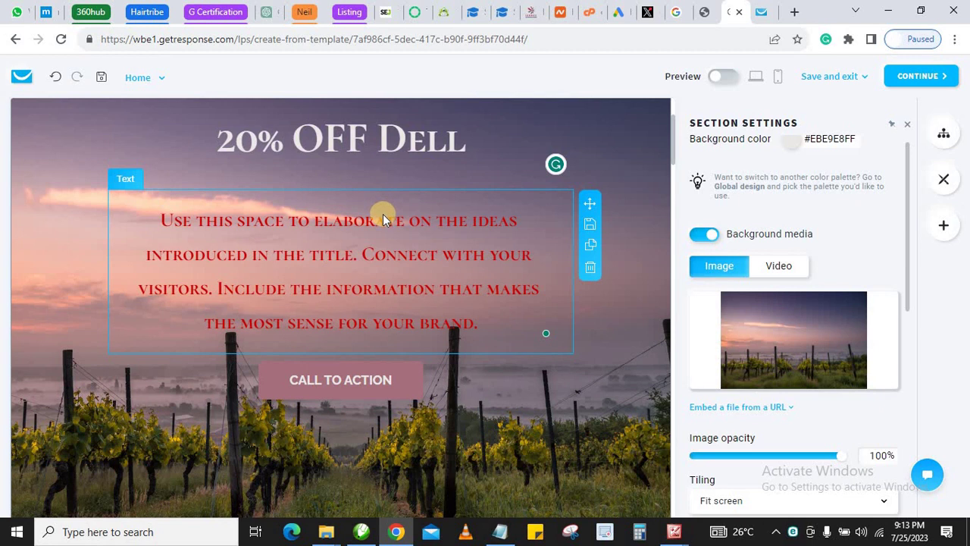
scroll(391, 242, down, 1)
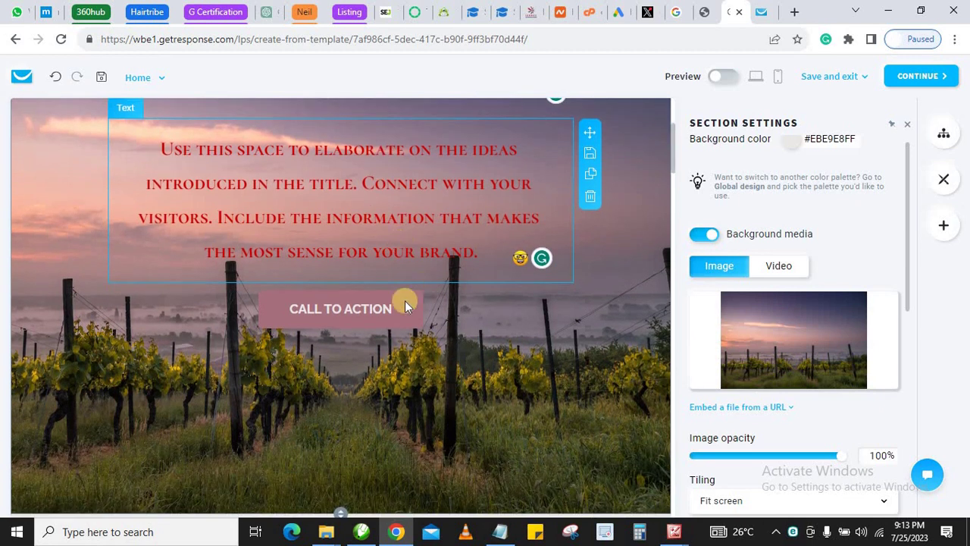
click(499, 314)
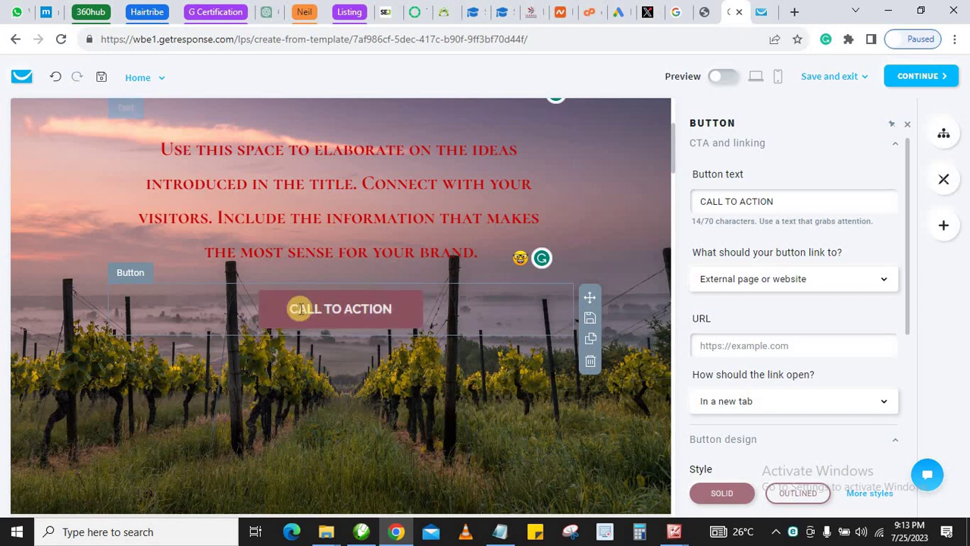
triple_click(729, 199)
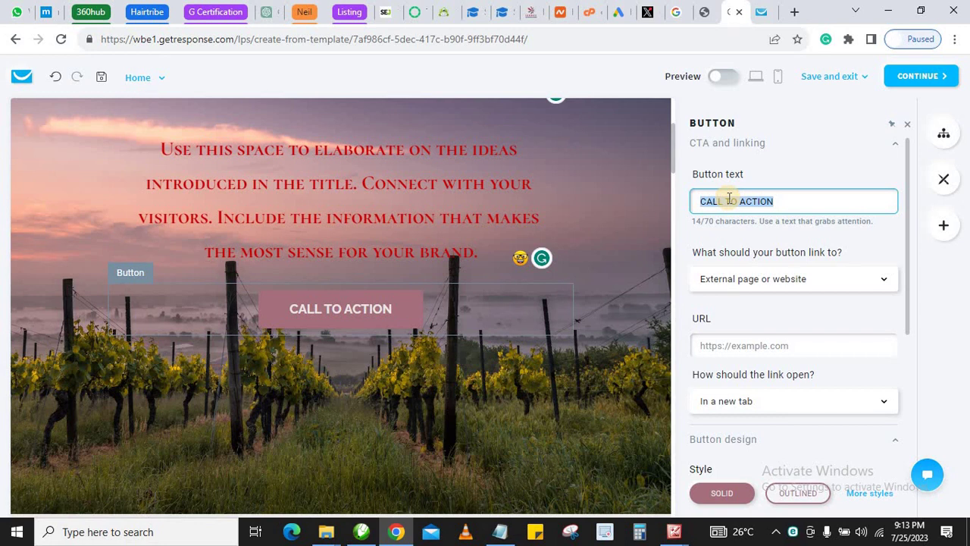
Replace the CALL TO ACTION button text with 'Register Now'
text(Reg)
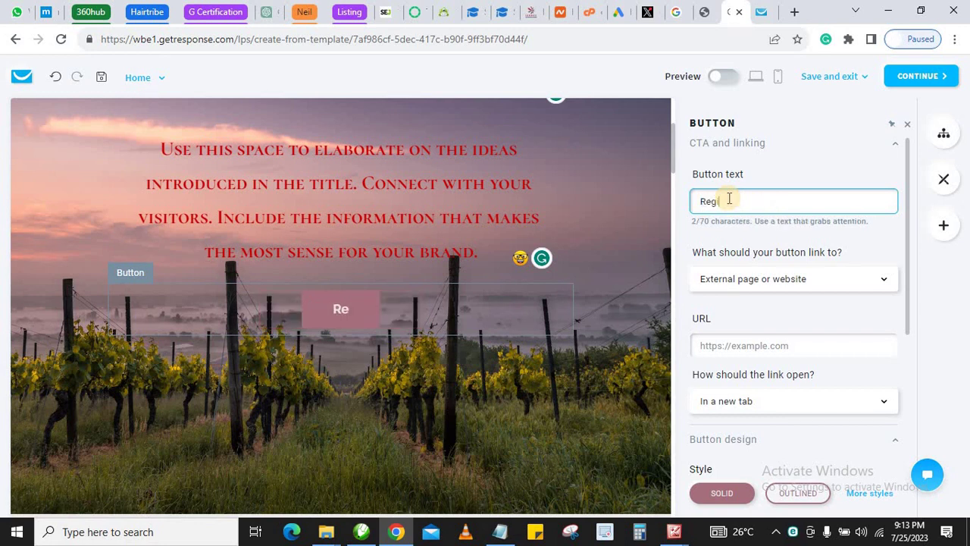
text(ister)
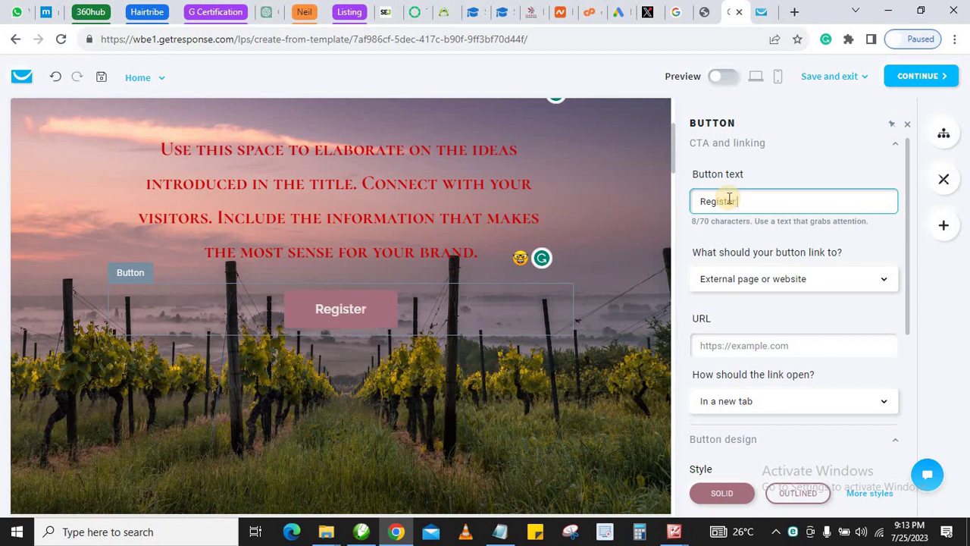
text( Now)
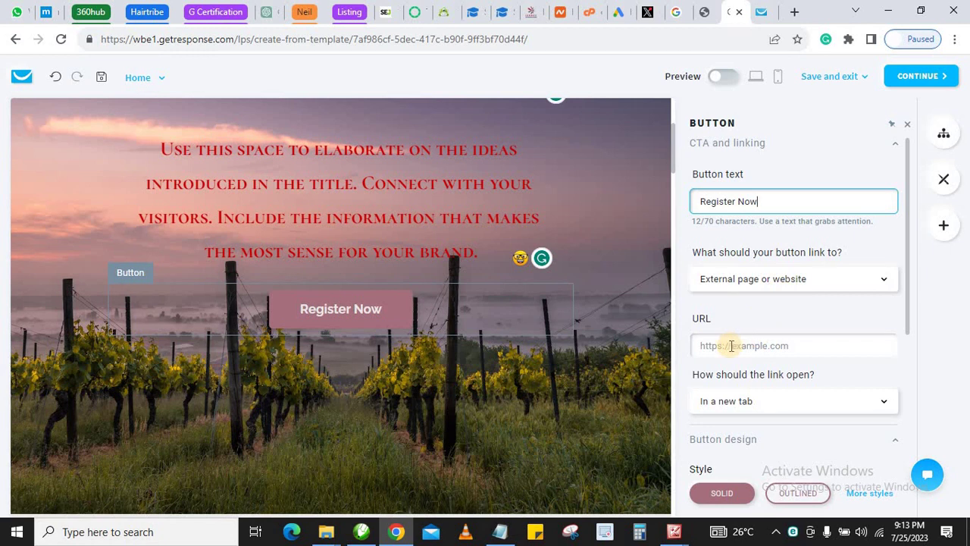
scroll(756, 314, down, 1)
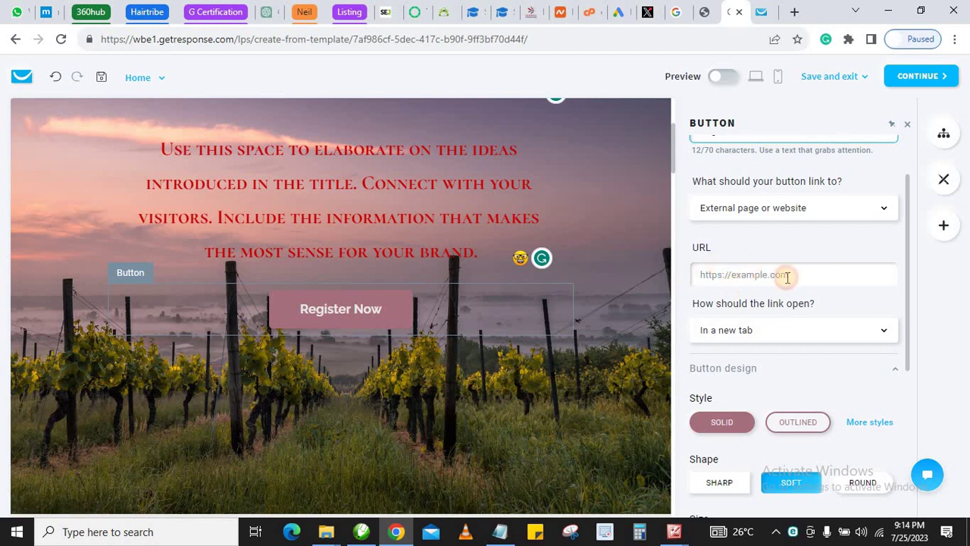
Leave the Register Now button's URL blank and scroll down to the 'Add your title' section
click(788, 274)
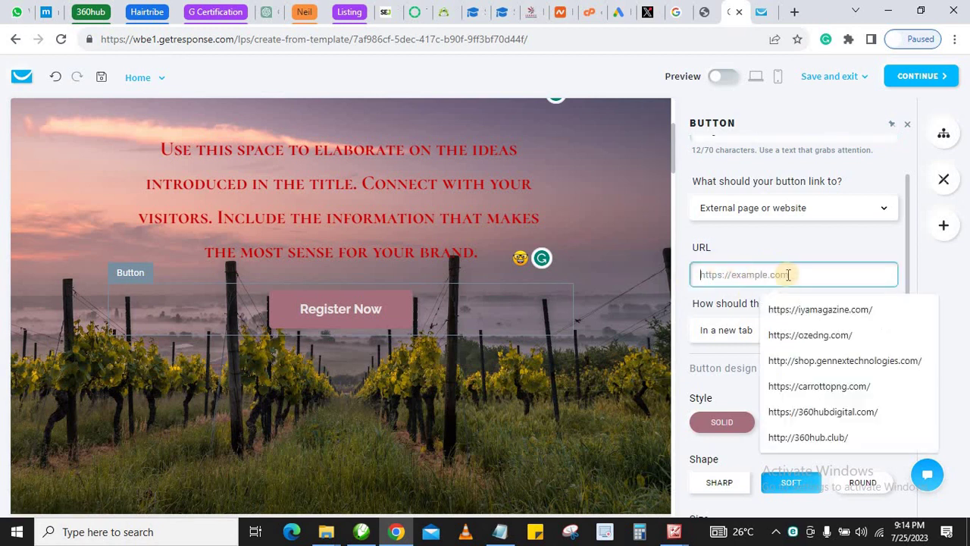
click(724, 304)
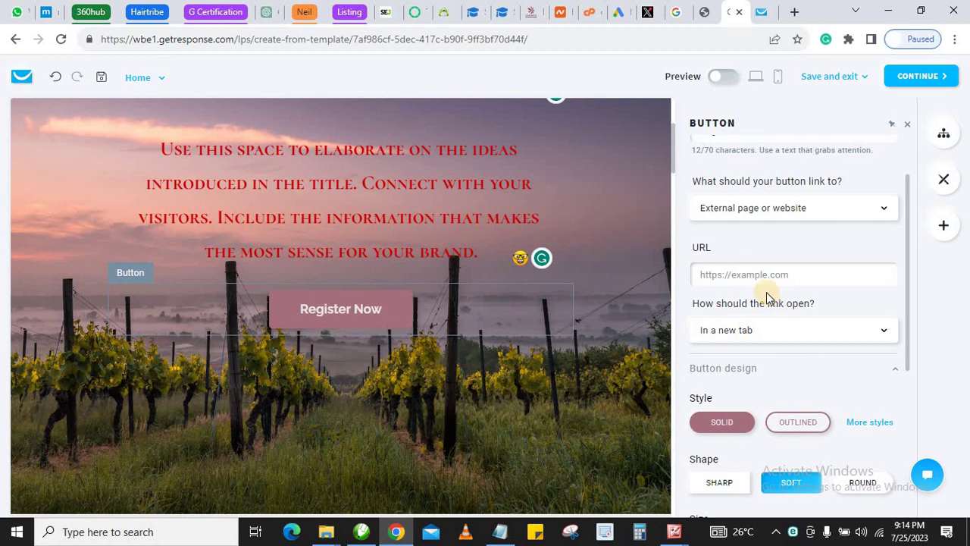
scroll(767, 292, down, 3)
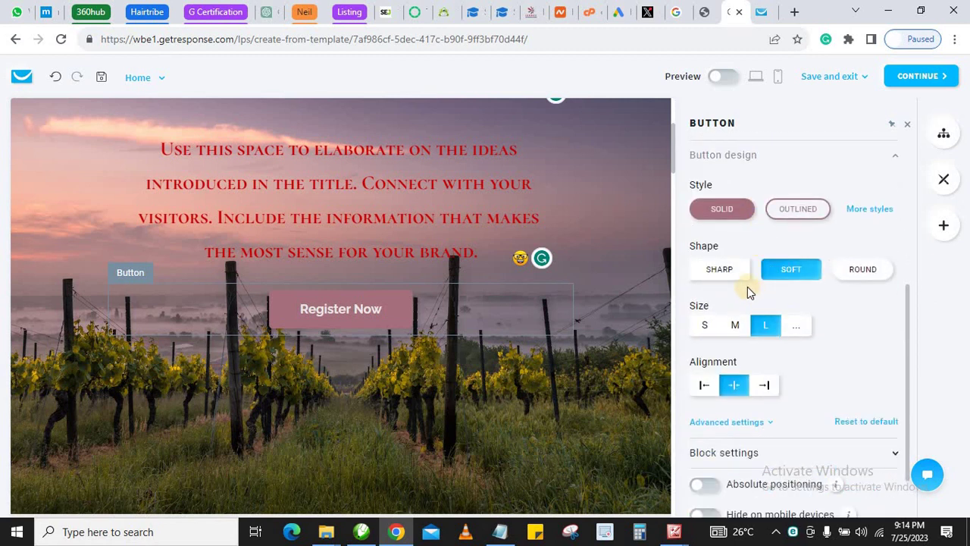
scroll(749, 292, up, 1)
mouse_move(340, 322)
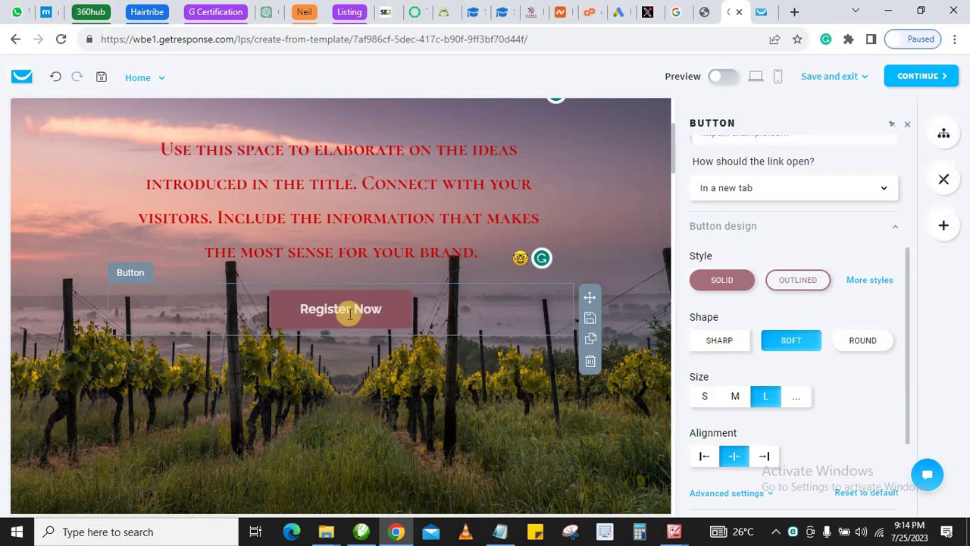
scroll(719, 345, down, 2)
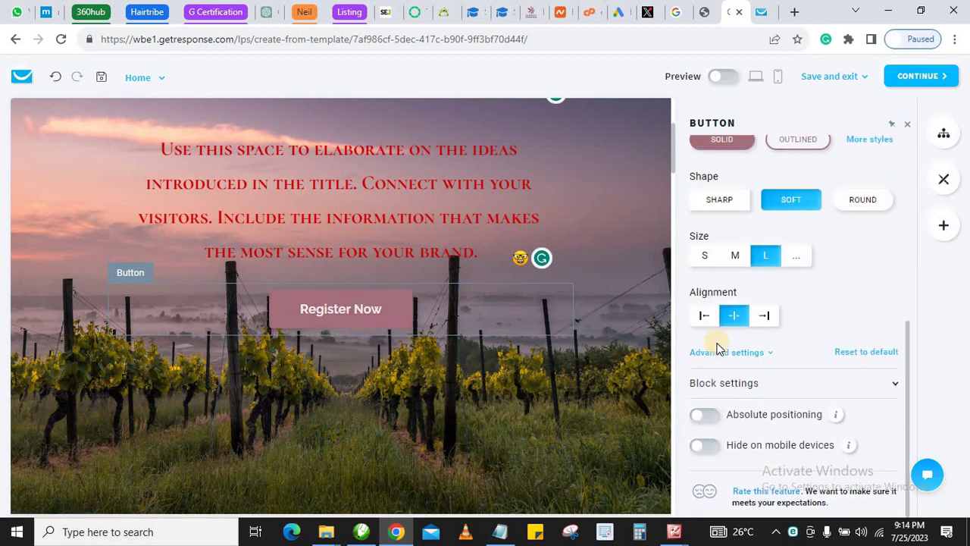
scroll(719, 346, up, 2)
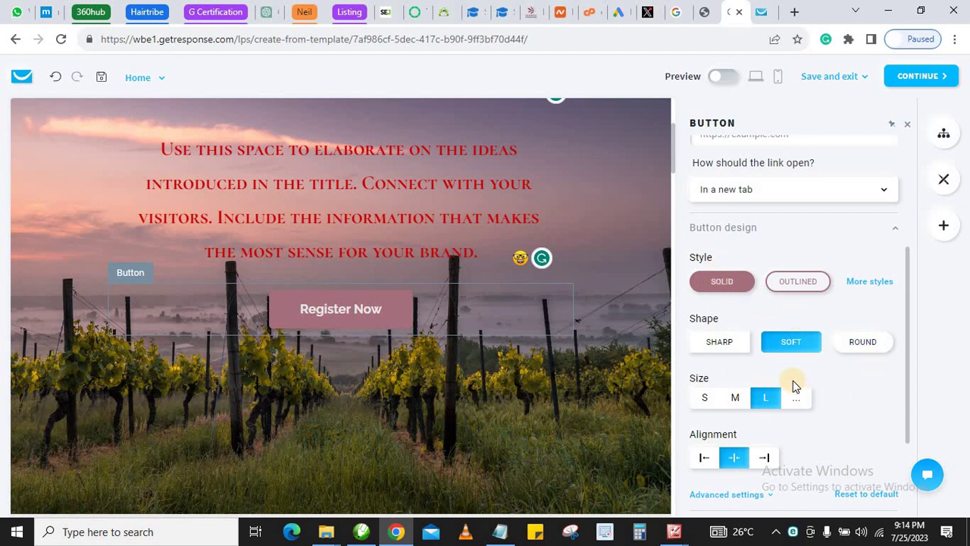
scroll(784, 384, down, 2)
scroll(338, 331, down, 3)
scroll(337, 331, down, 3)
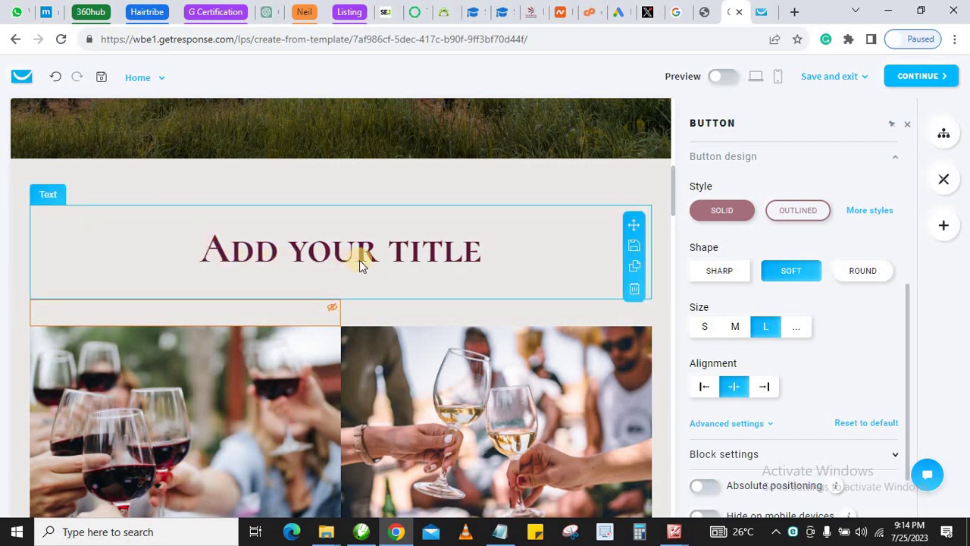
Capitalise the heading to read 'Add Your title'
click(282, 259)
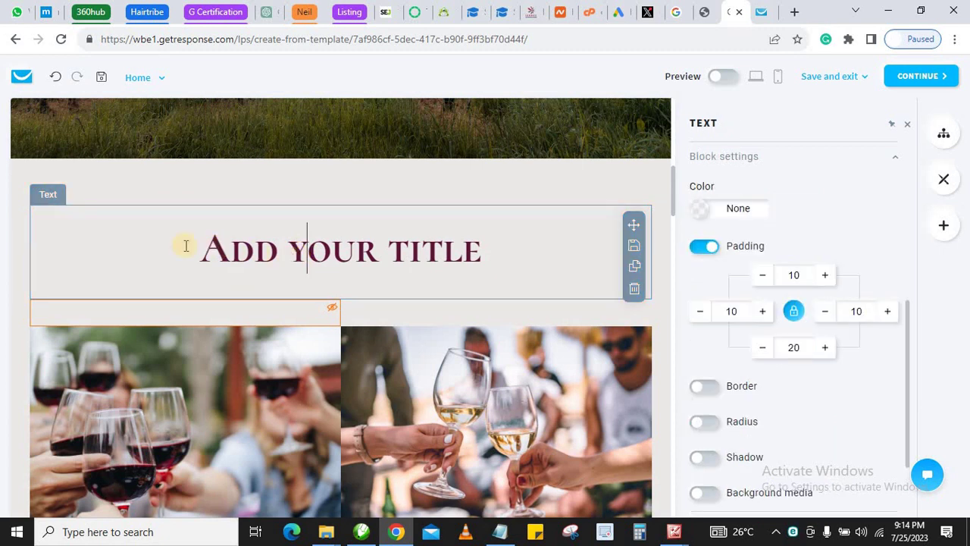
key(BackSpace)
text(Y)
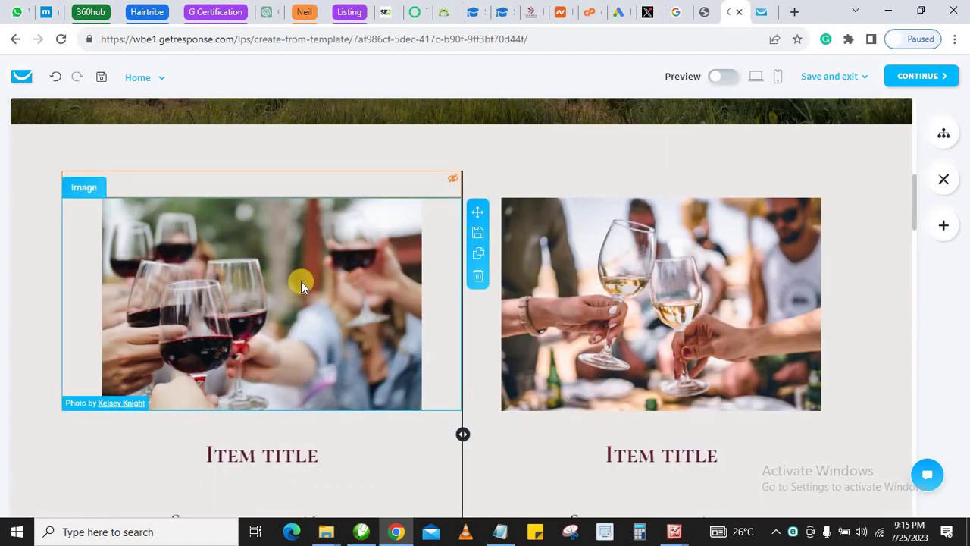
Open the image settings for the first product item's wine-glass photo
scroll(286, 293, up, 1)
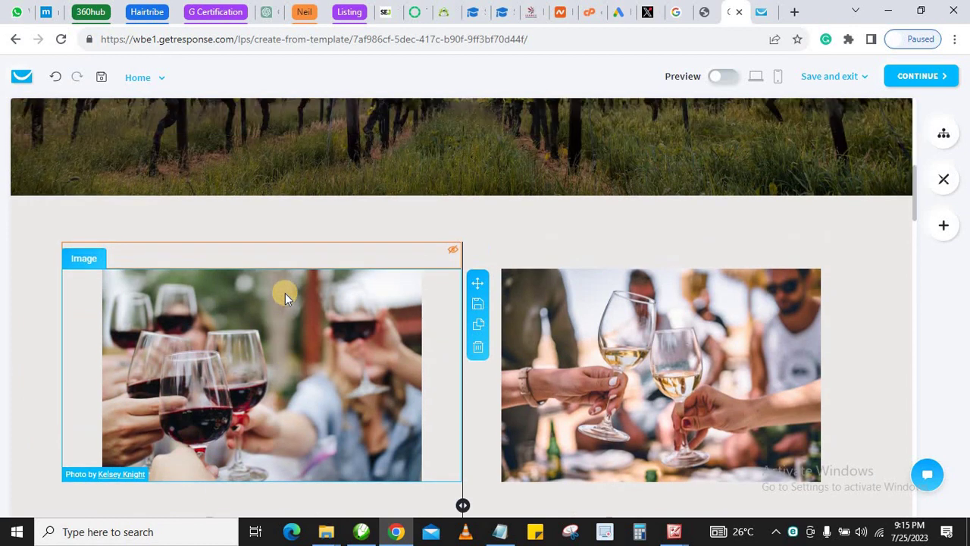
scroll(285, 292, down, 3)
scroll(167, 174, up, 1)
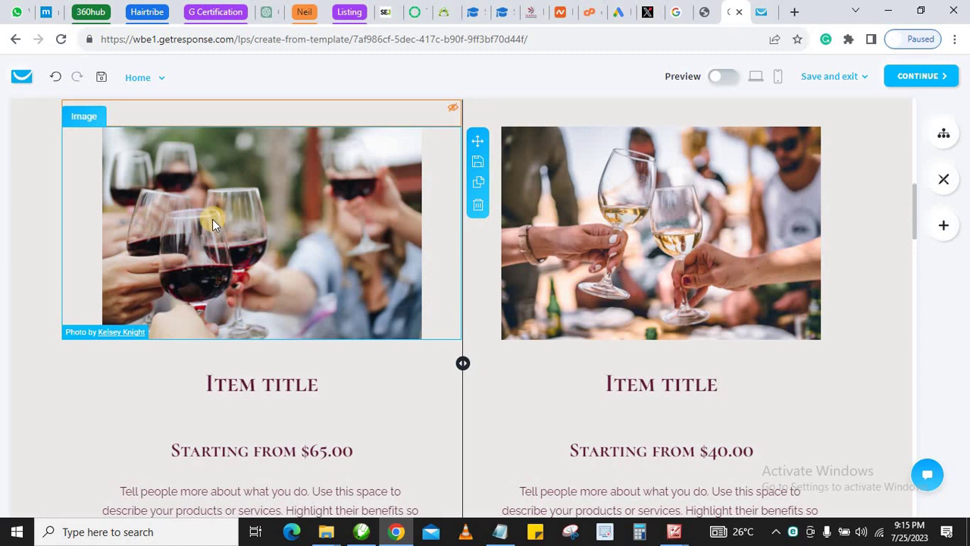
scroll(213, 219, down, 1)
scroll(210, 217, up, 1)
scroll(260, 224, up, 1)
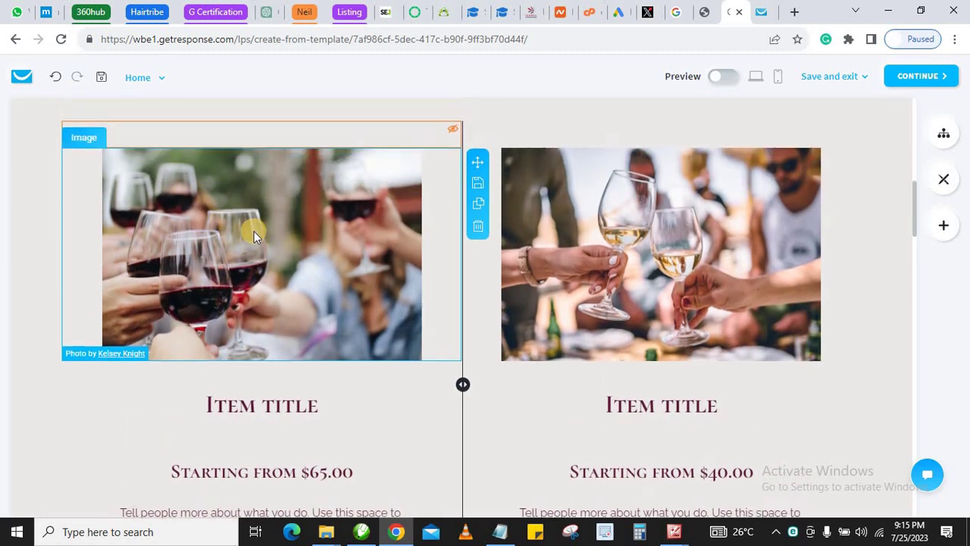
click(241, 256)
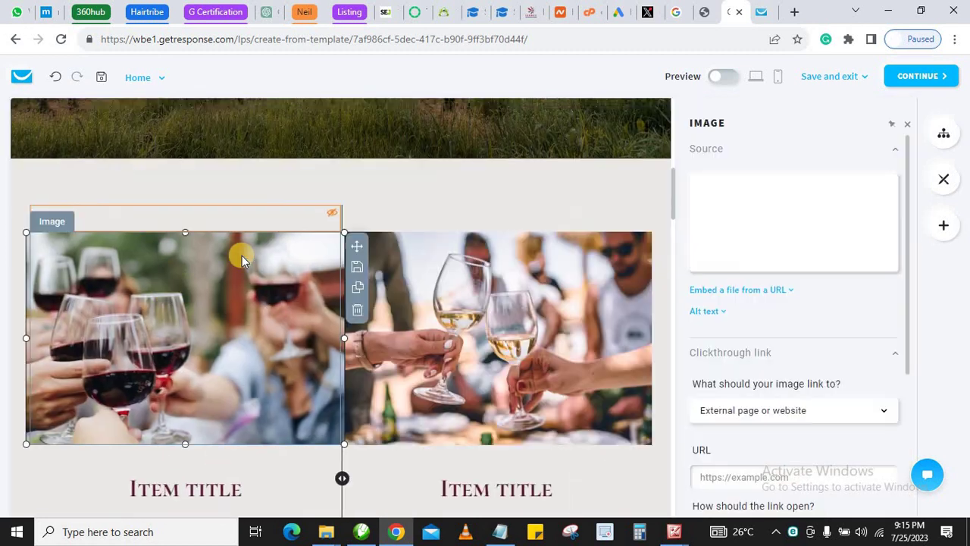
mouse_move(781, 232)
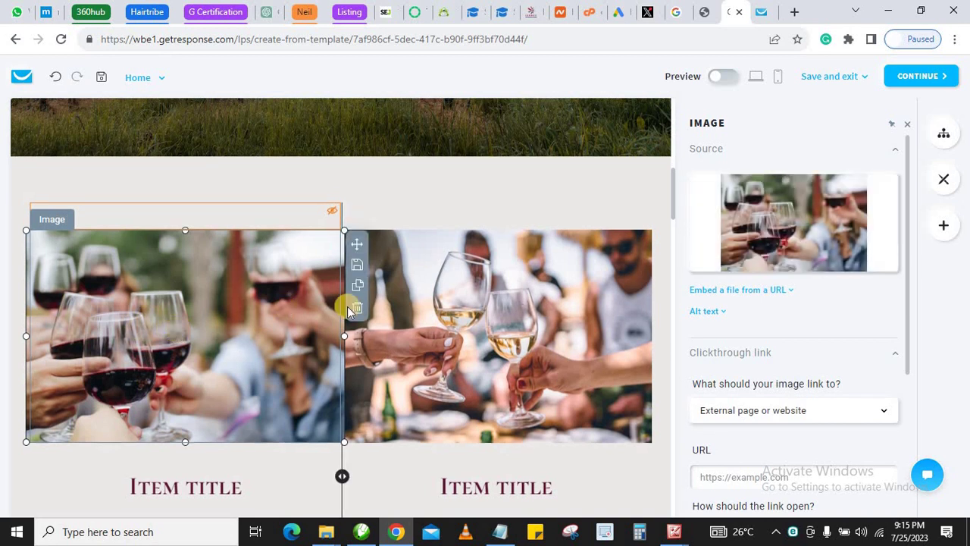
Rename the left Item title heading to 'Consulting'
scroll(567, 242, down, 3)
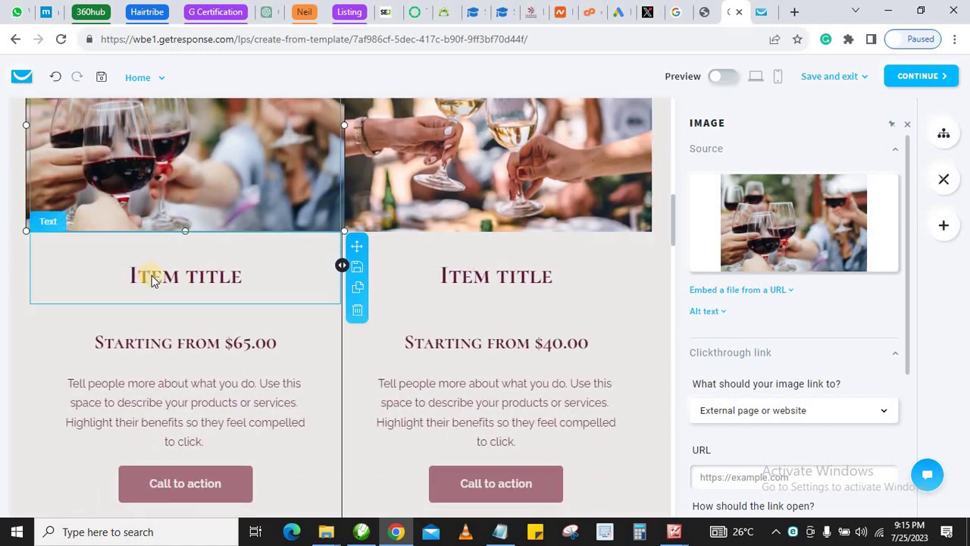
click(151, 275)
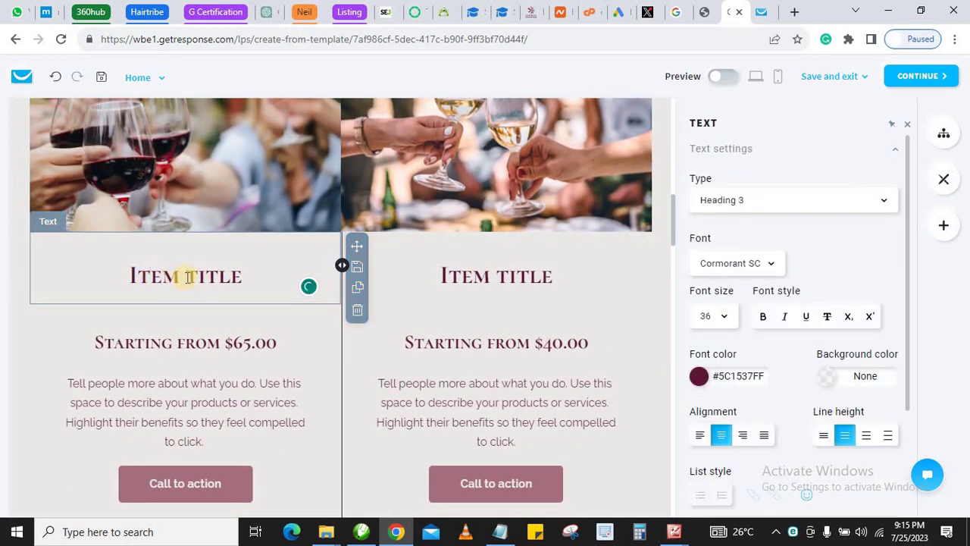
click(161, 276)
triple_click(159, 275)
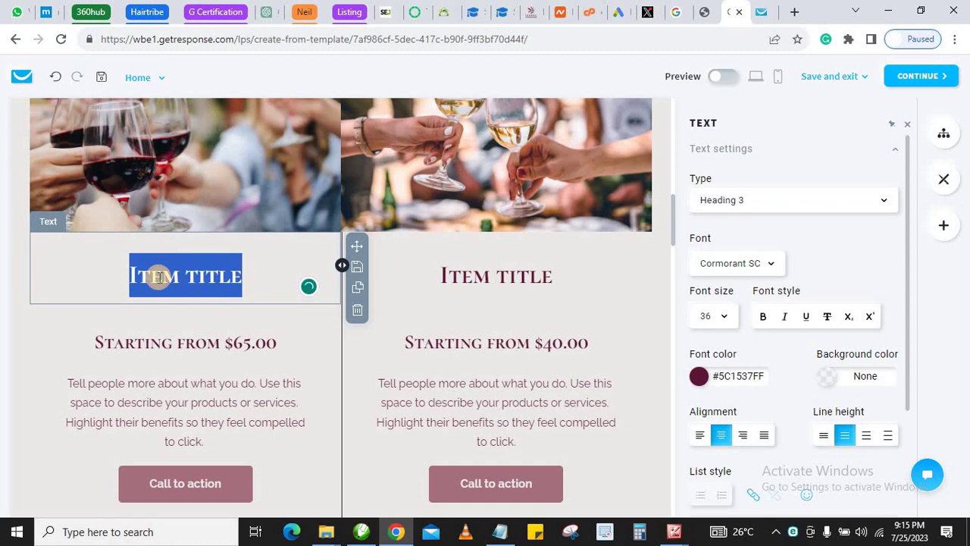
text(Con)
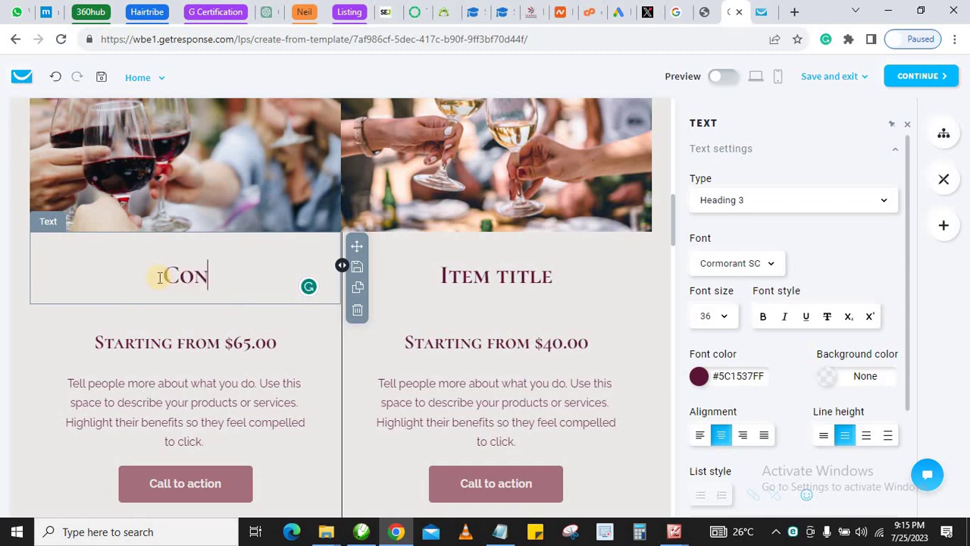
text(sulting)
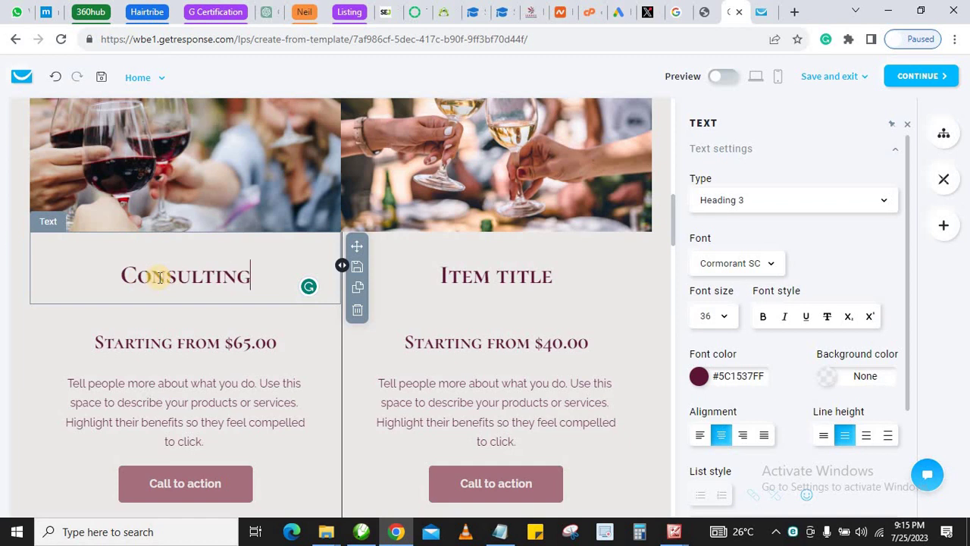
Rename the right Item title heading to 'About Us'
click(472, 274)
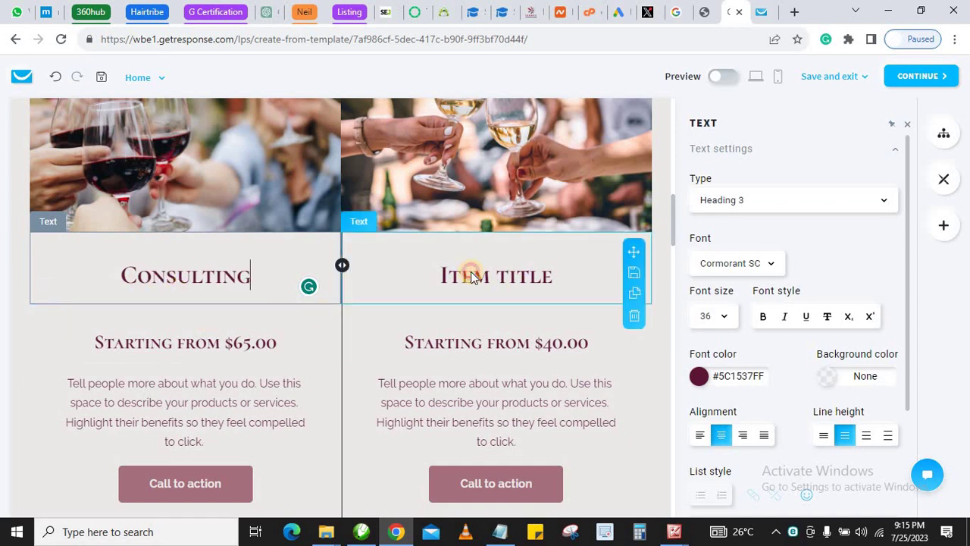
triple_click(473, 276)
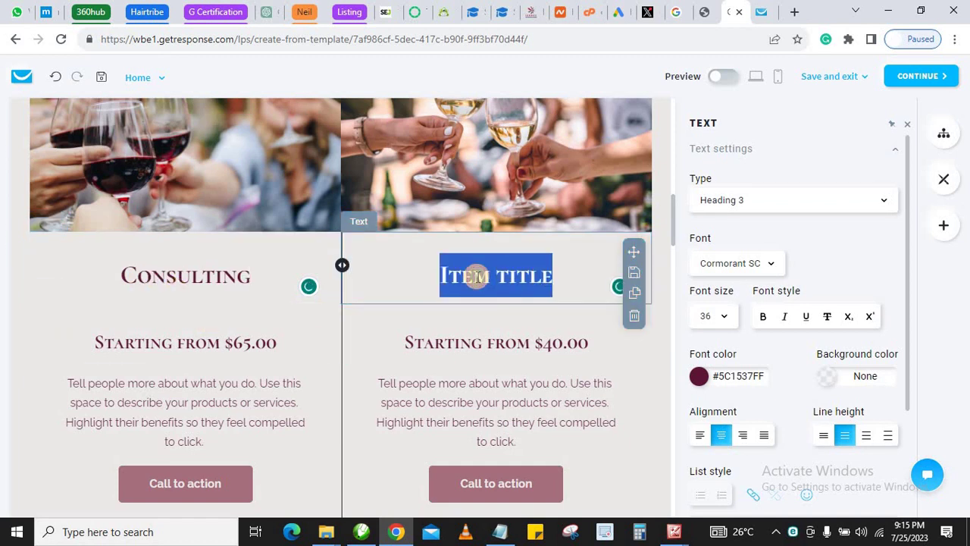
text(Av)
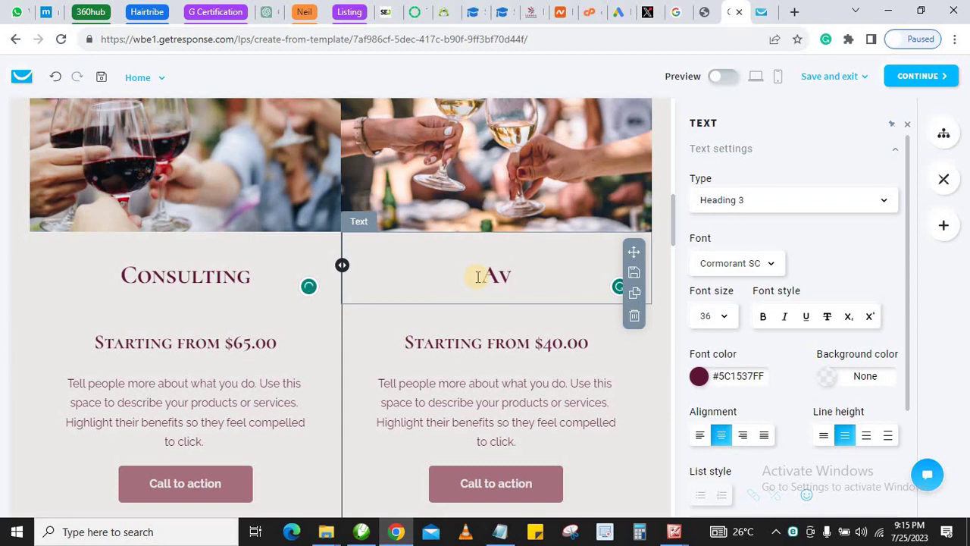
key(BackSpace)
text(bout )
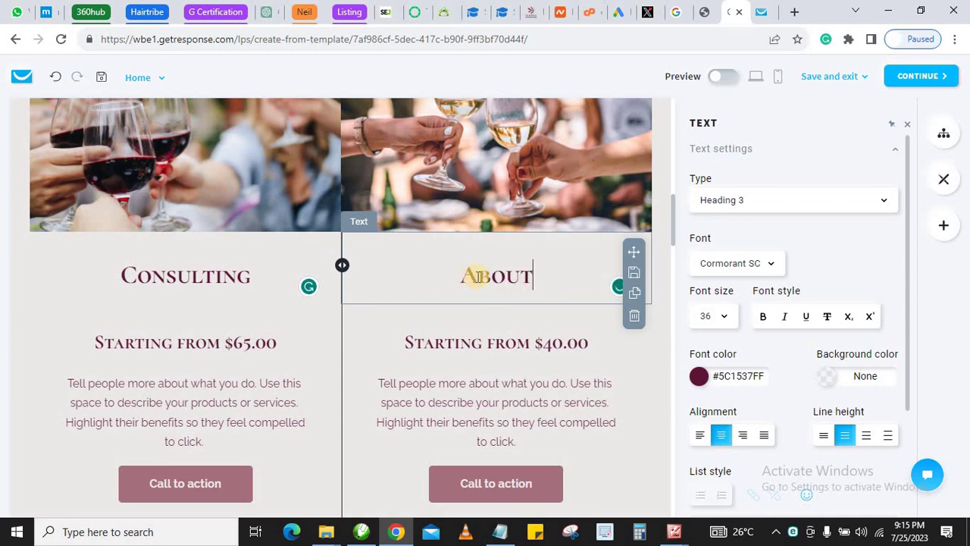
text(Us)
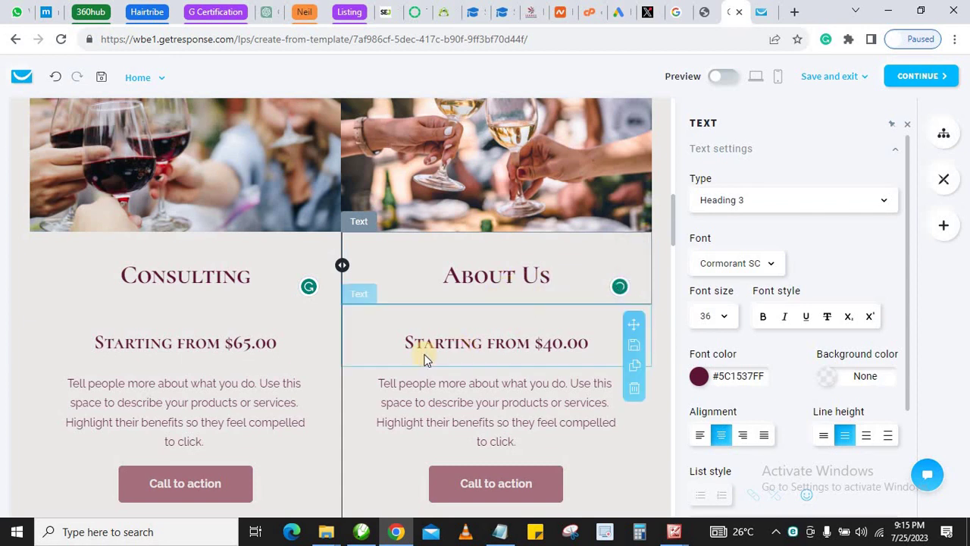
click(143, 347)
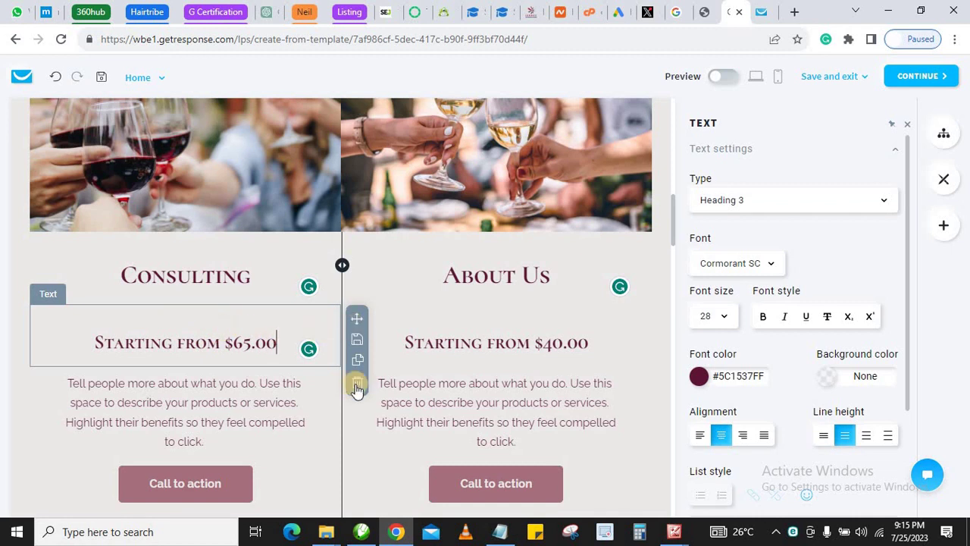
Inspect the Starting from $40.00 heading and both columns' description paragraphs
click(491, 342)
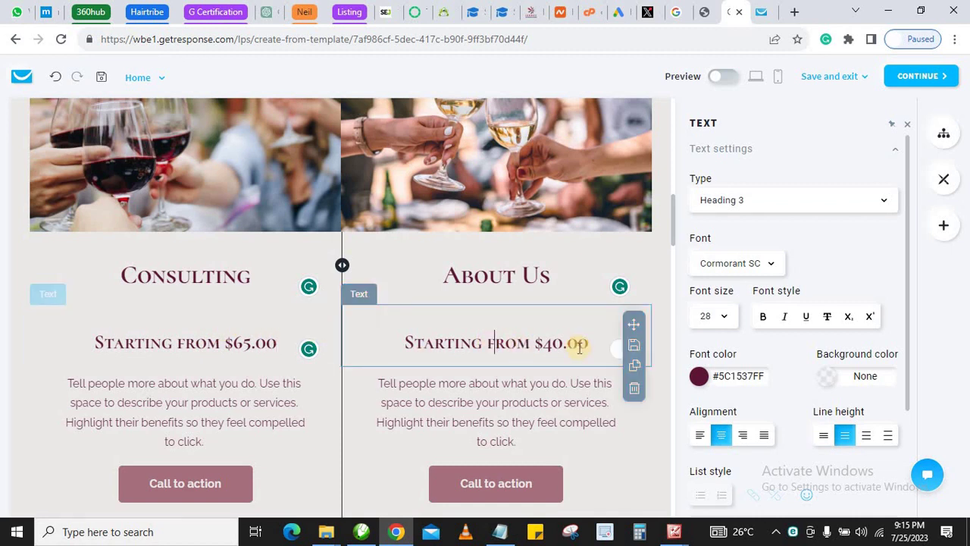
click(455, 366)
scroll(427, 373, down, 2)
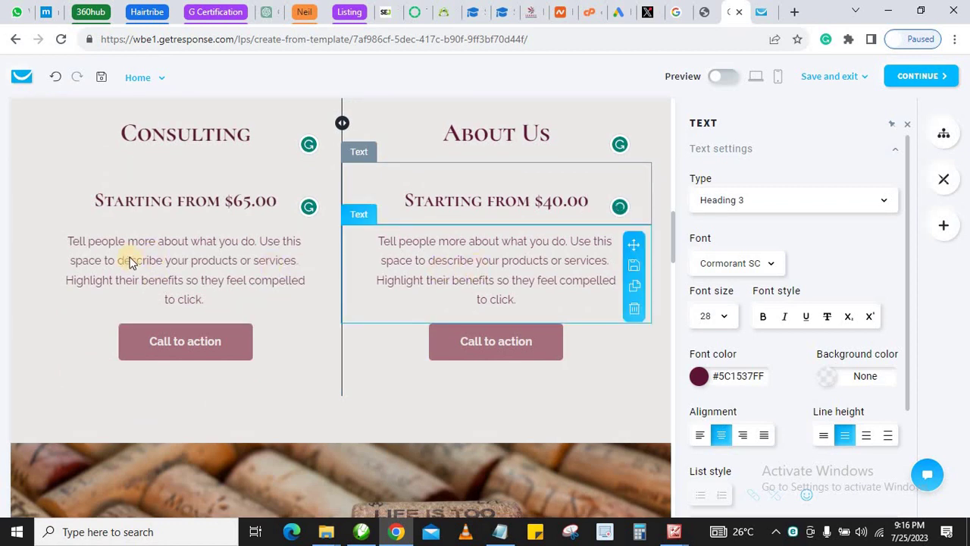
click(128, 254)
triple_click(129, 256)
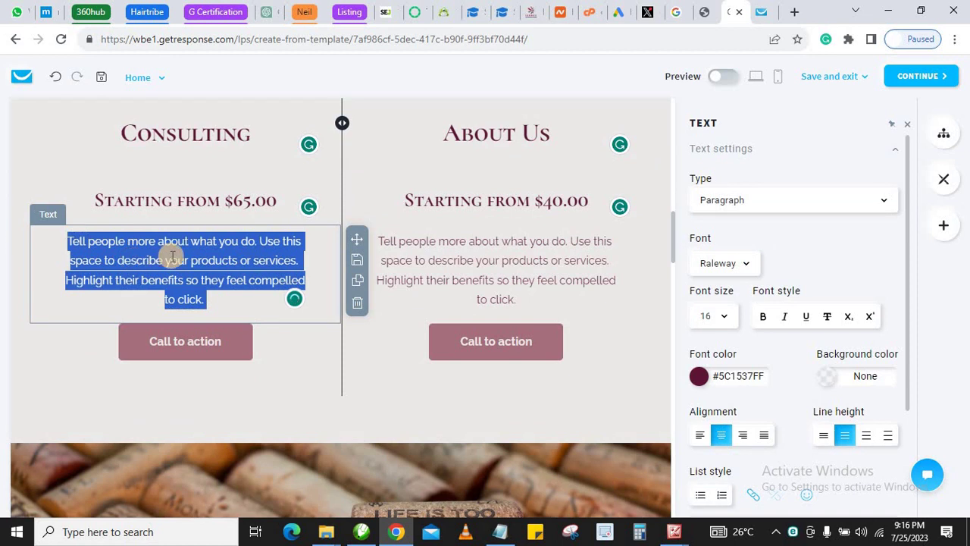
click(478, 263)
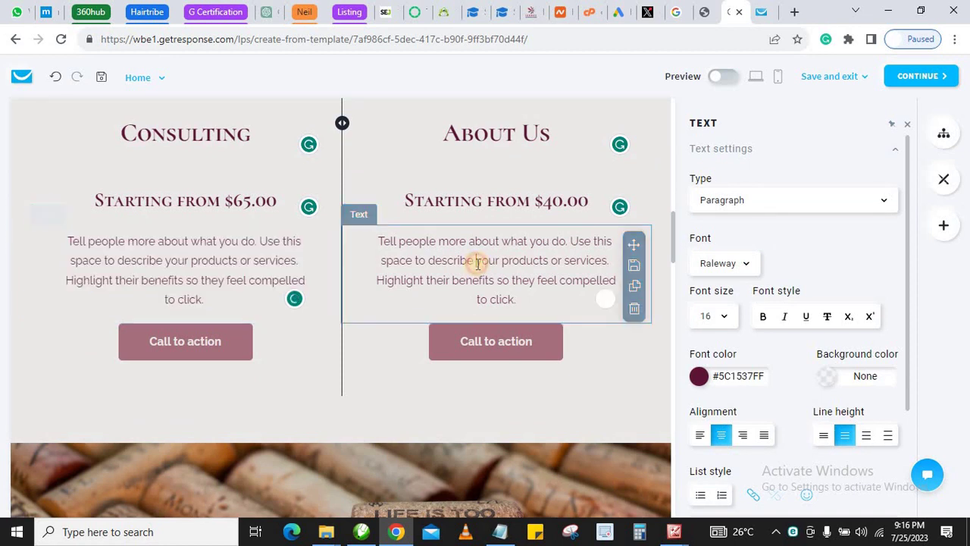
triple_click(478, 262)
click(453, 260)
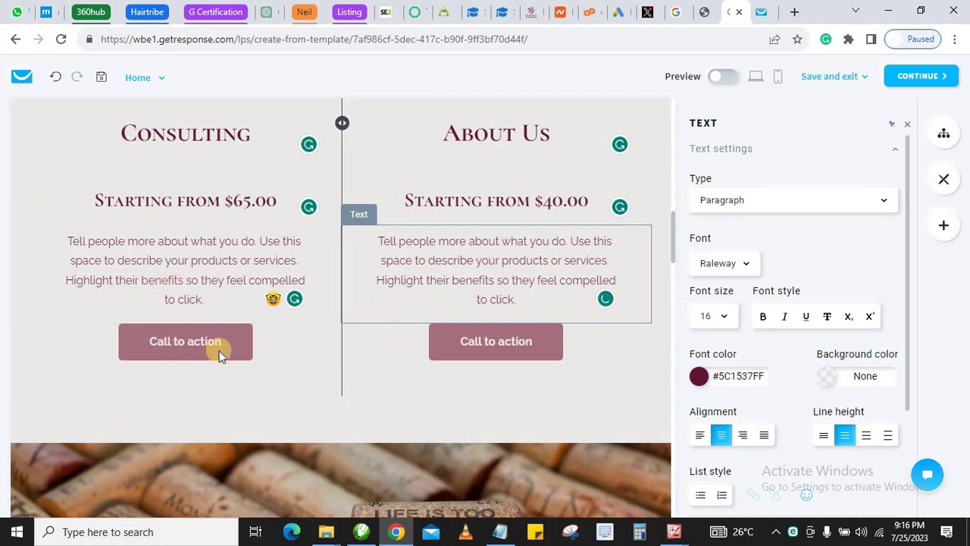
Open the Consulting column's Call to action button settings, linking externally in a new tab
click(279, 349)
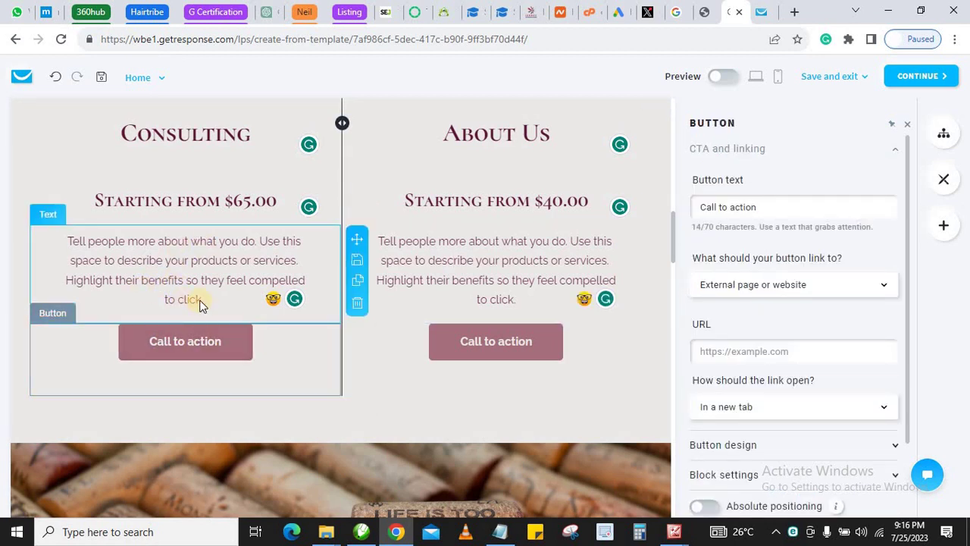
scroll(201, 303, up, 3)
scroll(192, 301, down, 3)
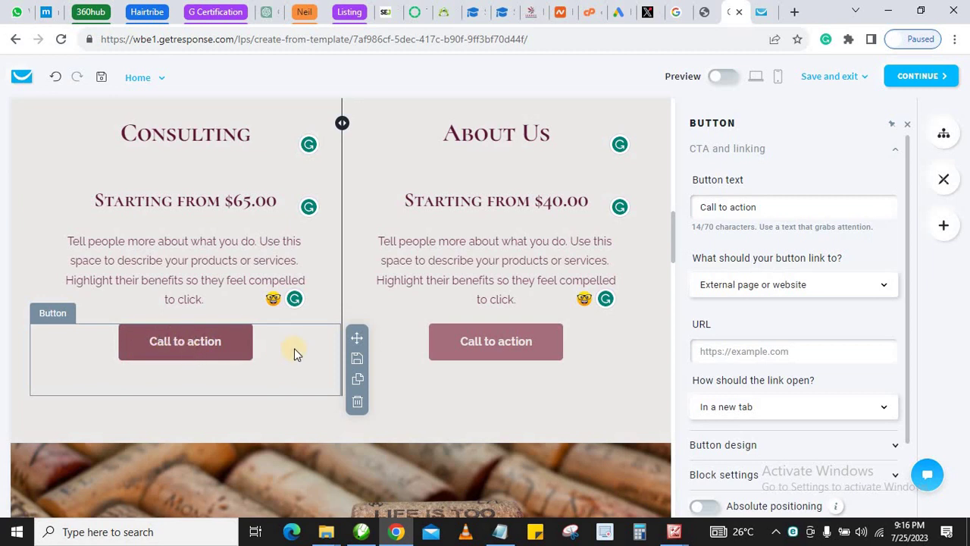
Start editing the Consulting button's 'Call to action' label by selecting the words to replace
click(295, 351)
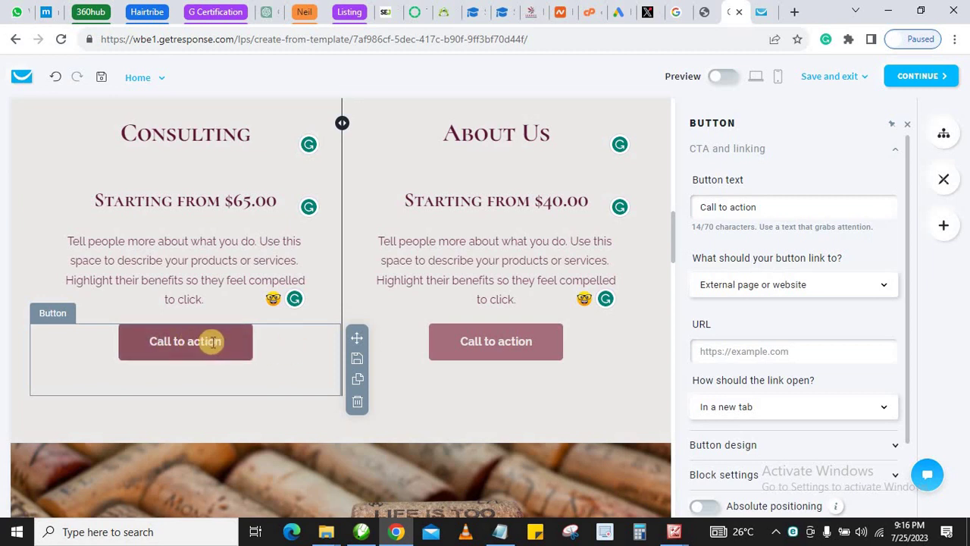
scroll(212, 341, up, 10)
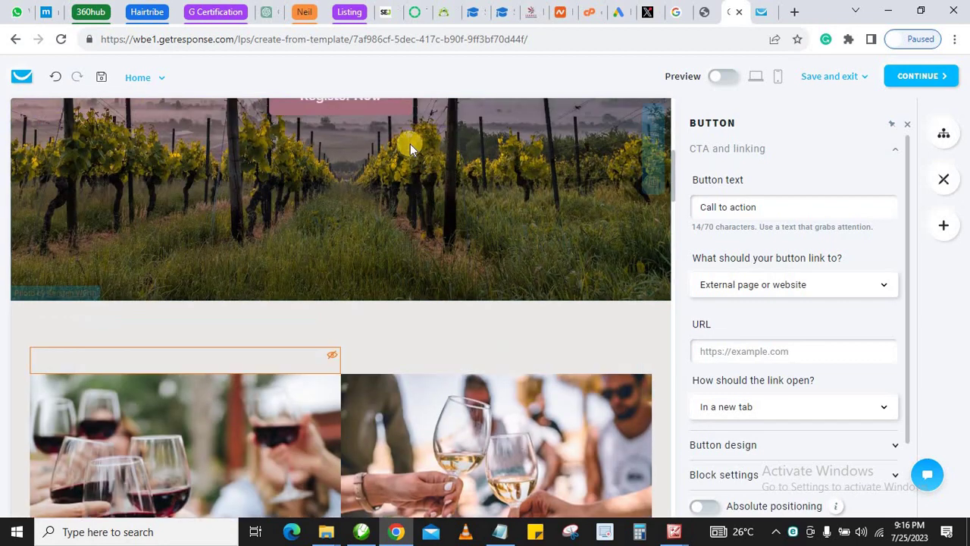
scroll(349, 363, down, 12)
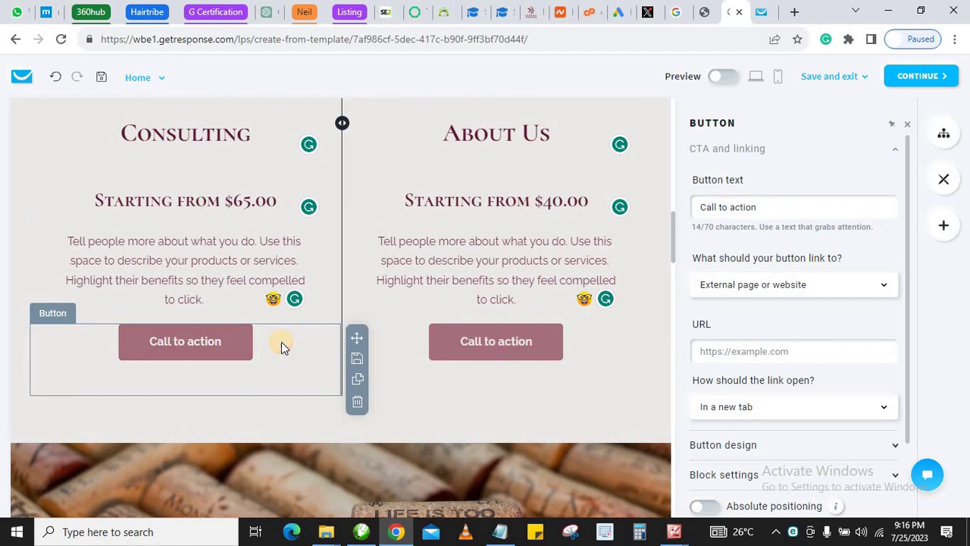
click(725, 206)
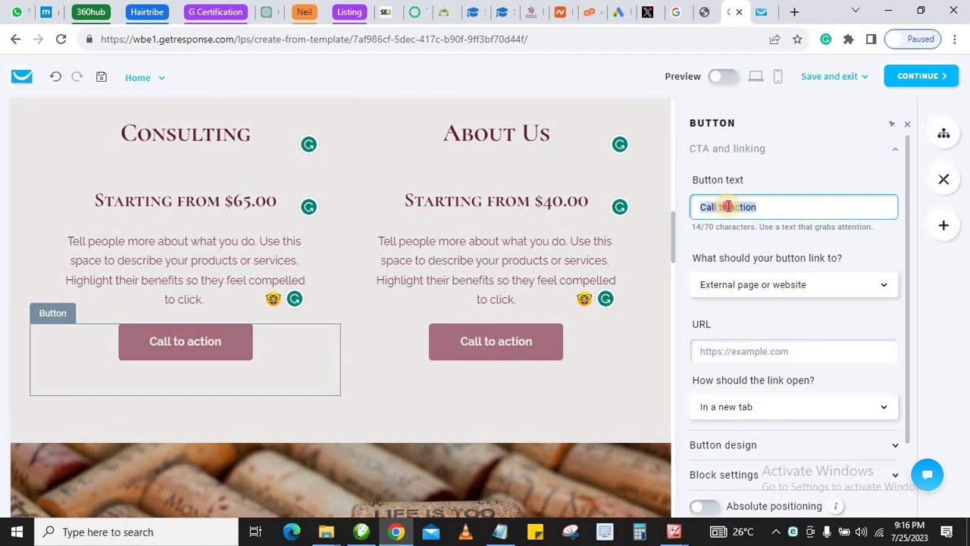
click(769, 209)
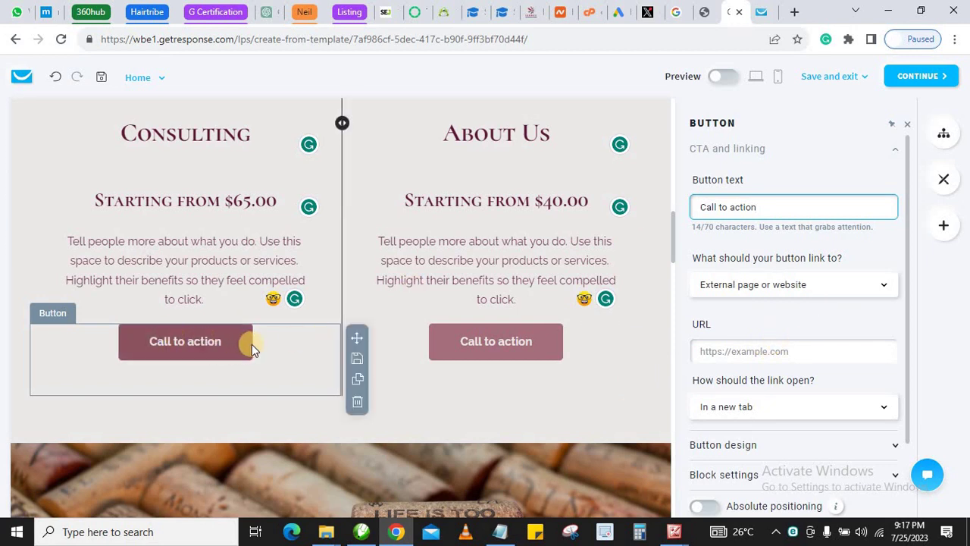
drag(720, 207, 813, 197)
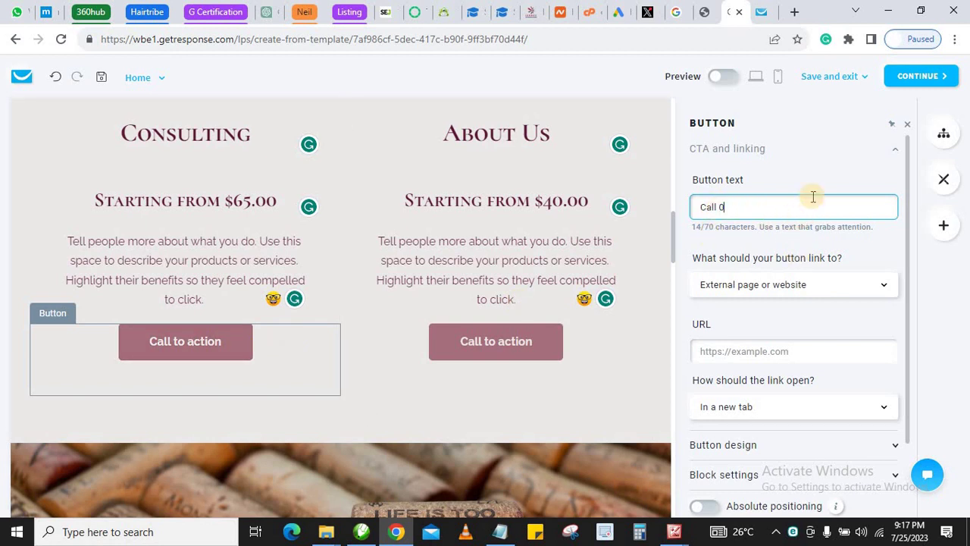
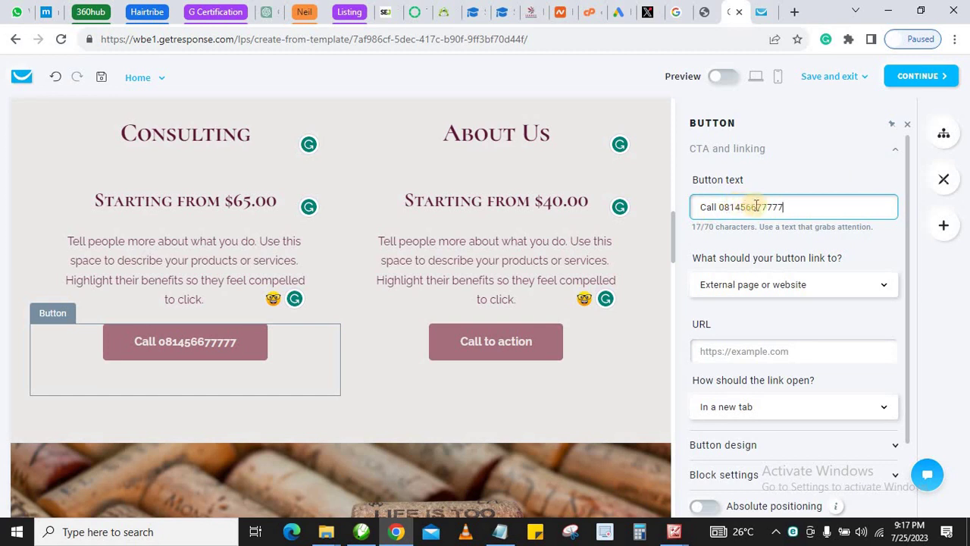
Rewrite the whole button label as 'Order on WhatsApp' and focus the empty URL field
click(157, 342)
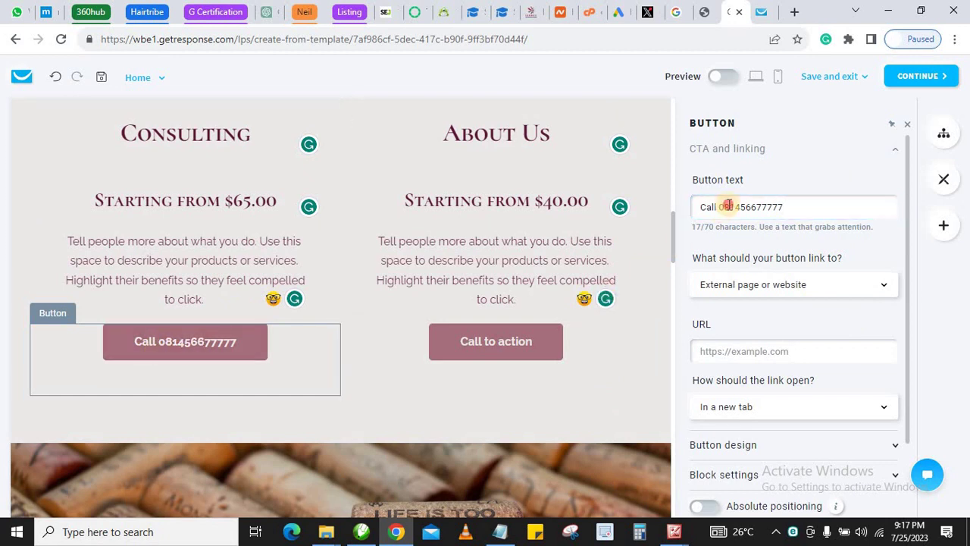
triple_click(728, 206)
text(0)
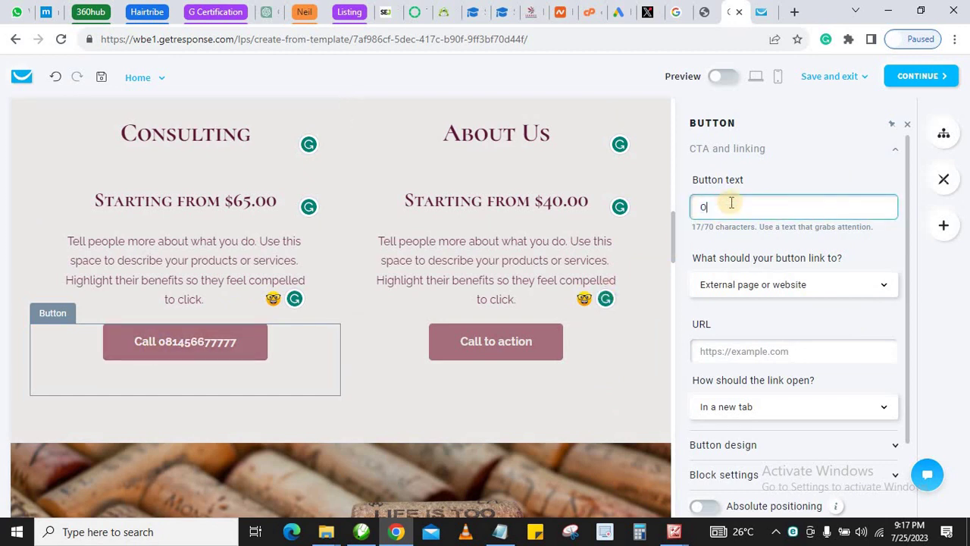
text(rder o)
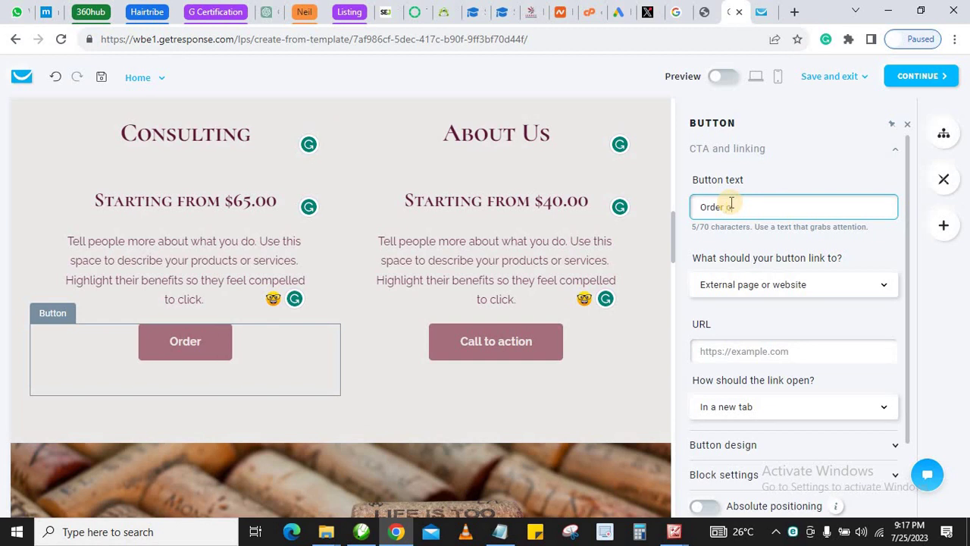
text(n Whats)
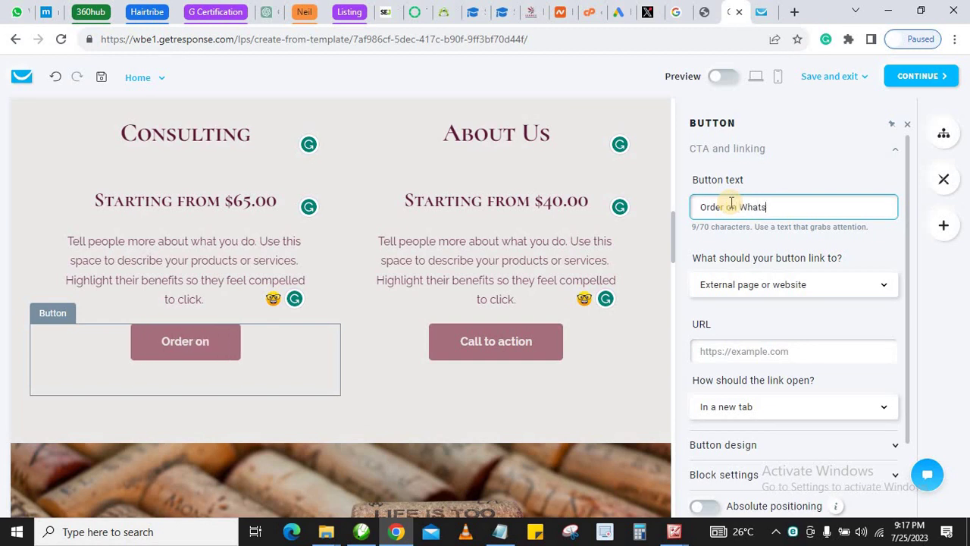
text(App)
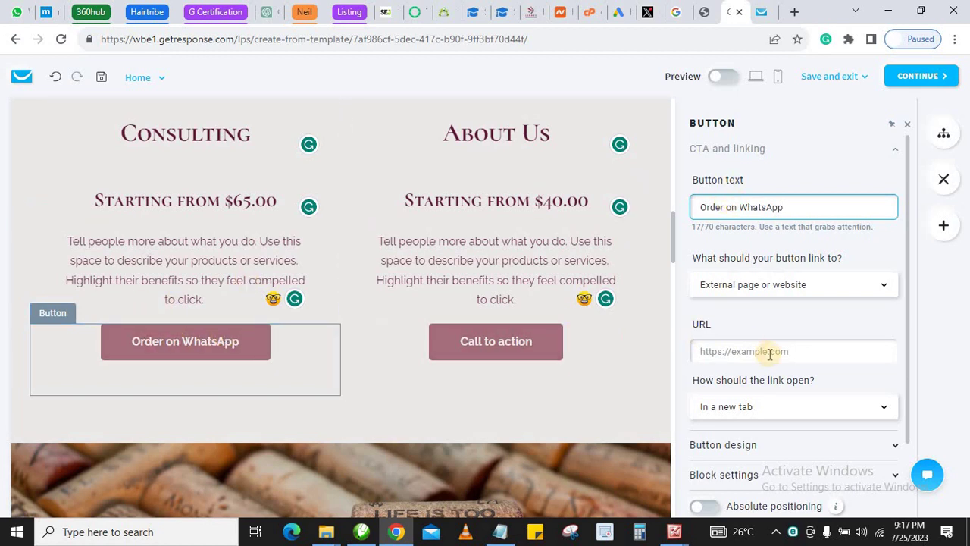
scroll(769, 353, down, 1)
click(722, 280)
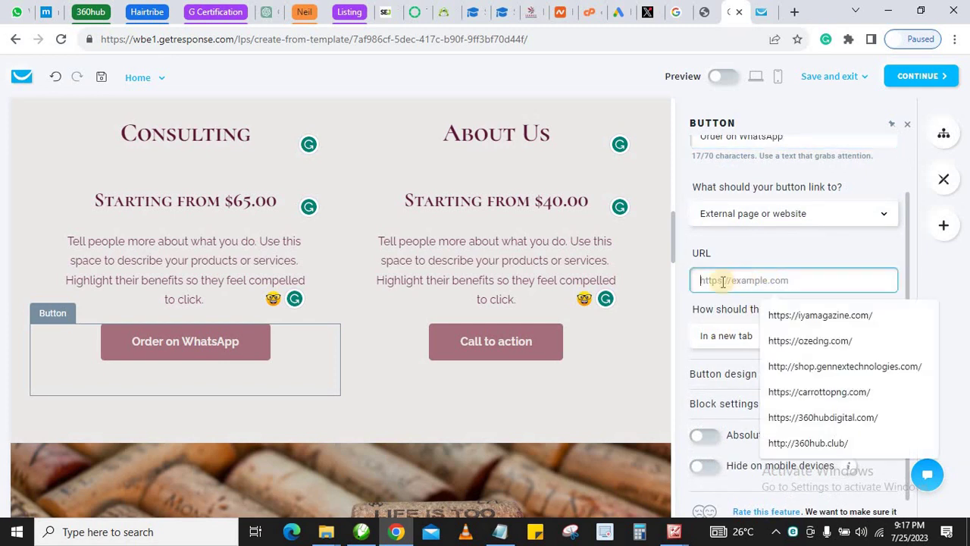
click(722, 304)
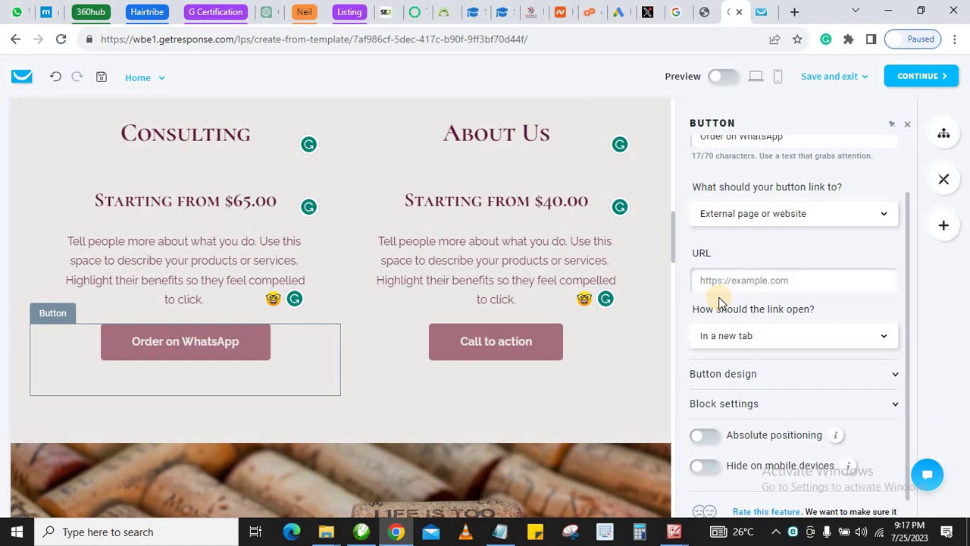
Open the Section settings for the wine-cork image section
scroll(455, 259, down, 3)
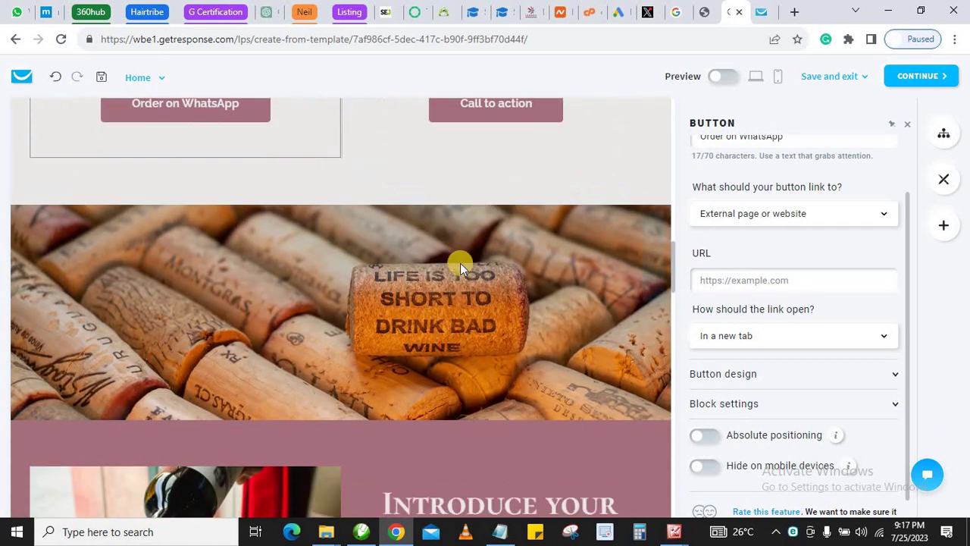
scroll(460, 263, down, 1)
scroll(472, 271, up, 1)
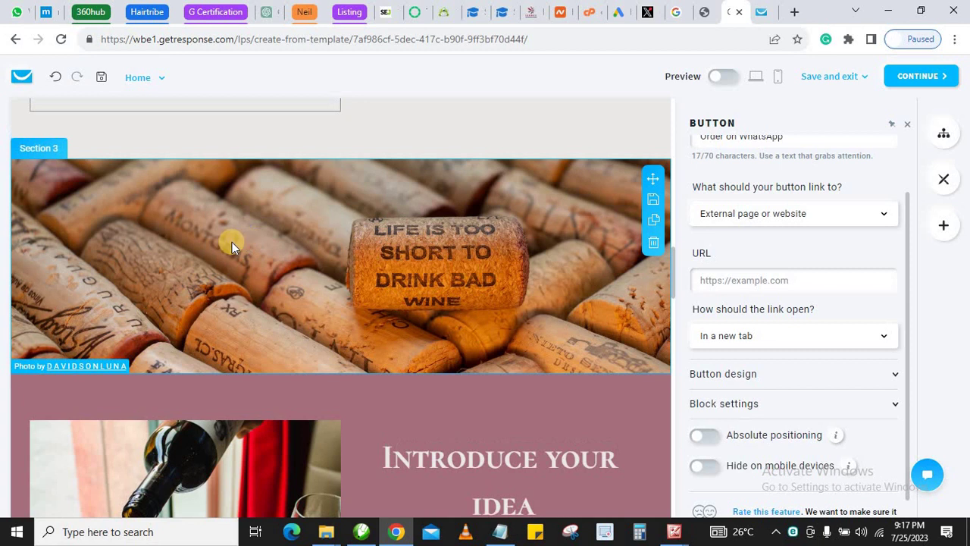
click(264, 217)
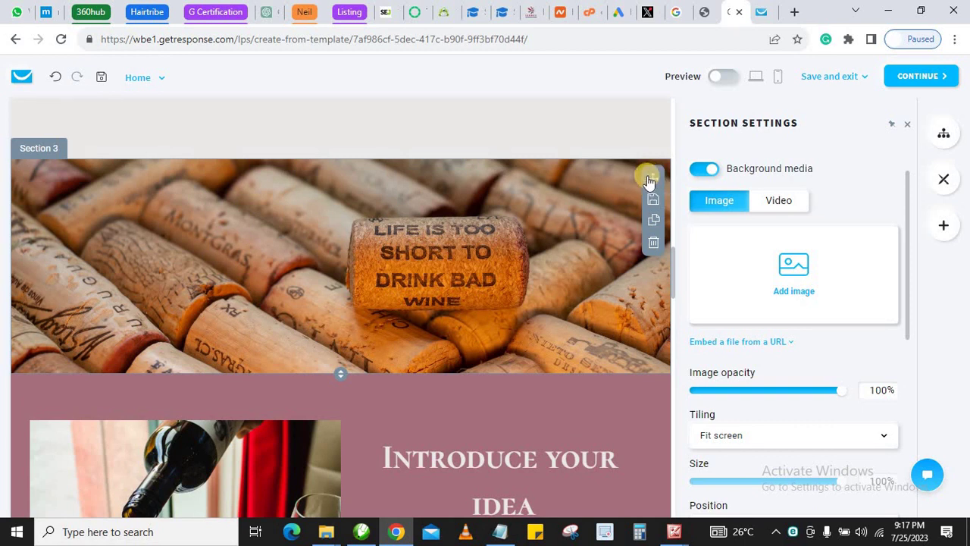
mouse_move(796, 255)
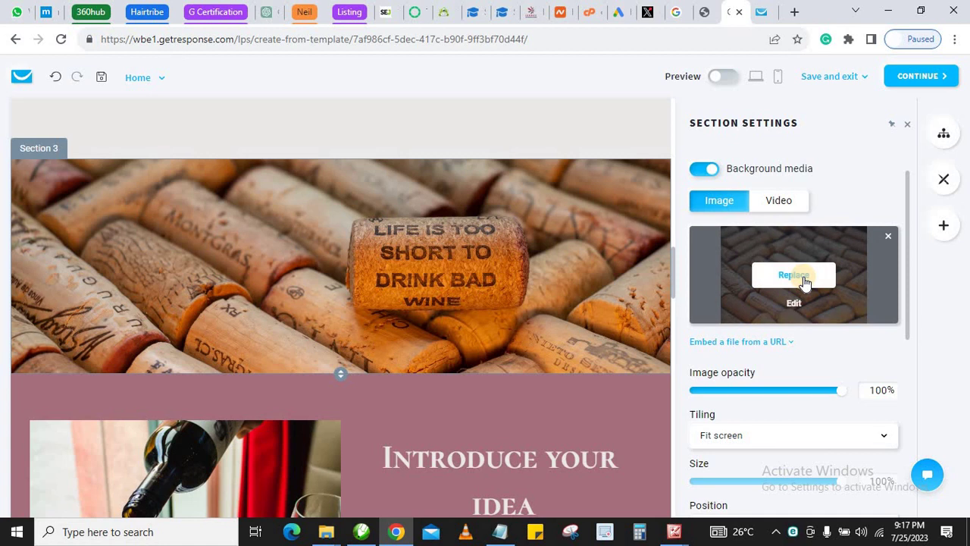
Review the page further down to the '20% OFF + FREE SHIPPING' signup form
scroll(370, 285, down, 2)
scroll(460, 326, down, 8)
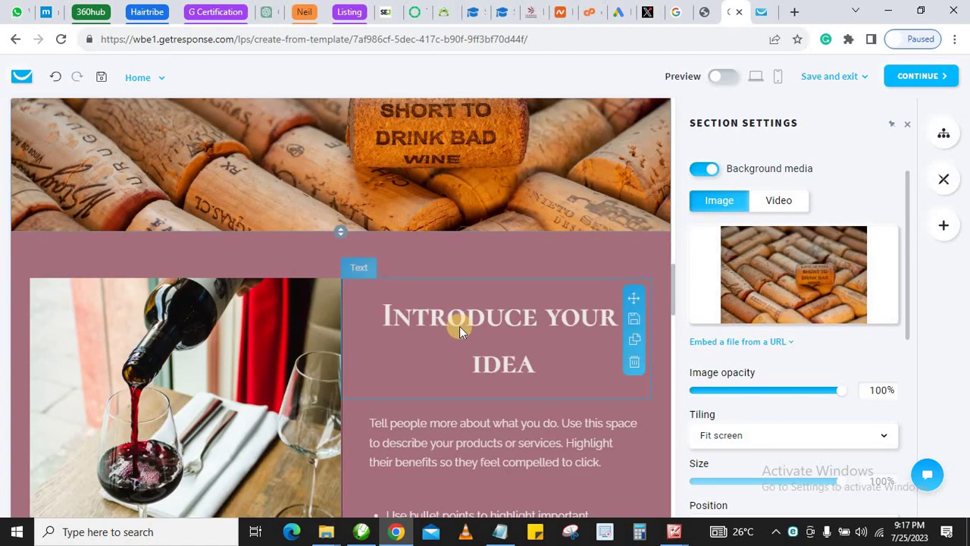
scroll(450, 286, down, 4)
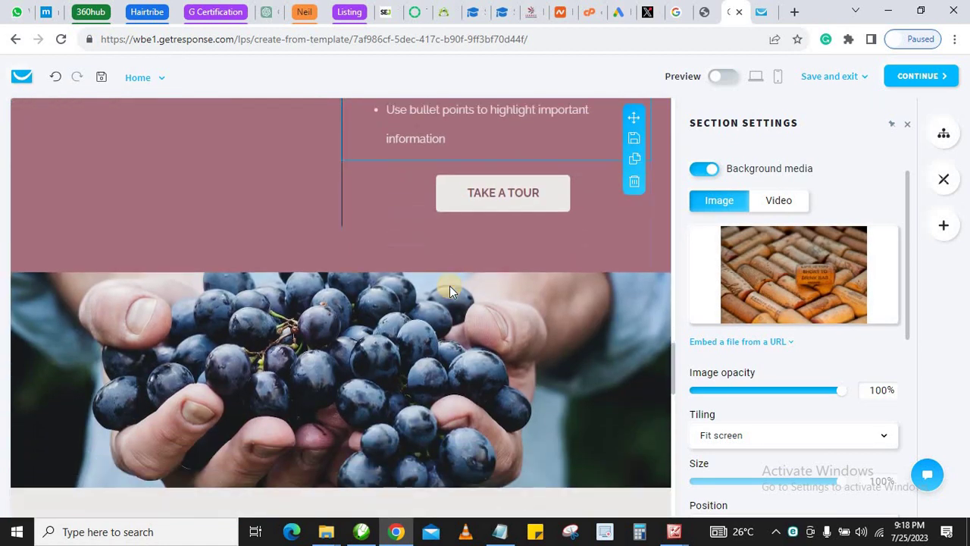
scroll(484, 210, up, 2)
scroll(353, 306, down, 4)
scroll(228, 273, down, 2)
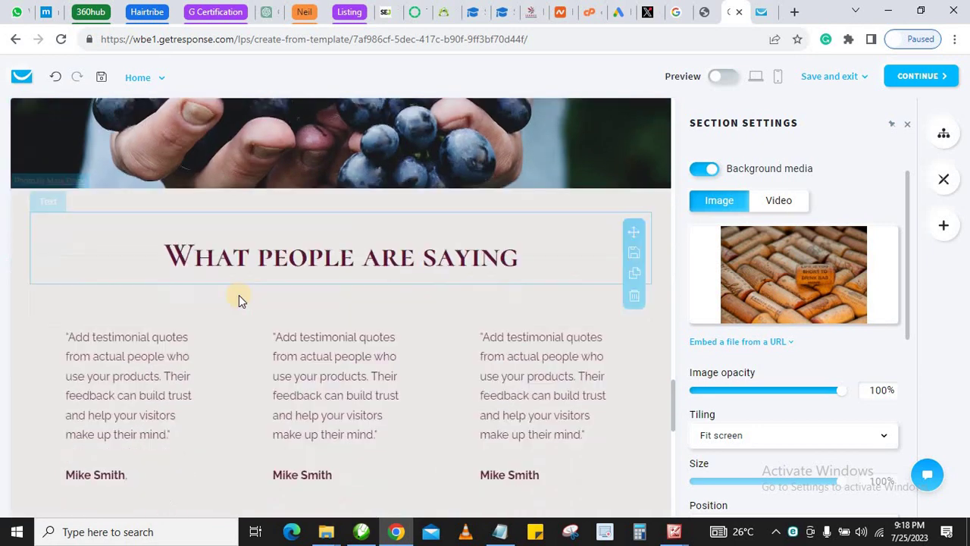
scroll(302, 280, down, 6)
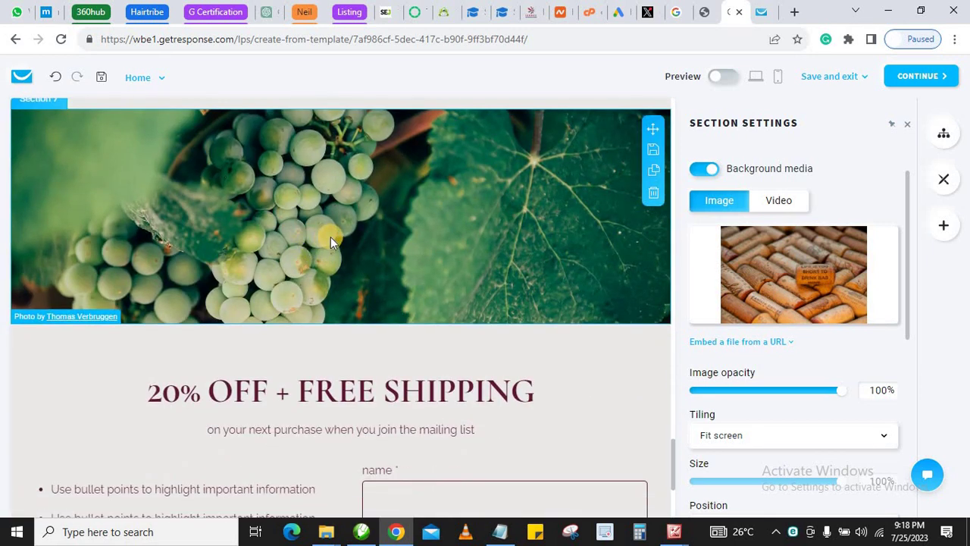
scroll(307, 226, up, 1)
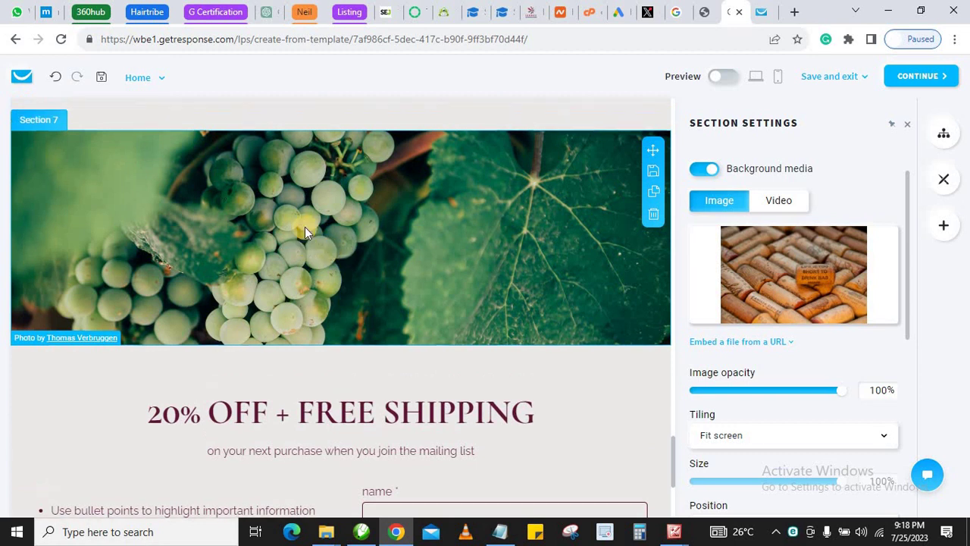
scroll(356, 279, down, 4)
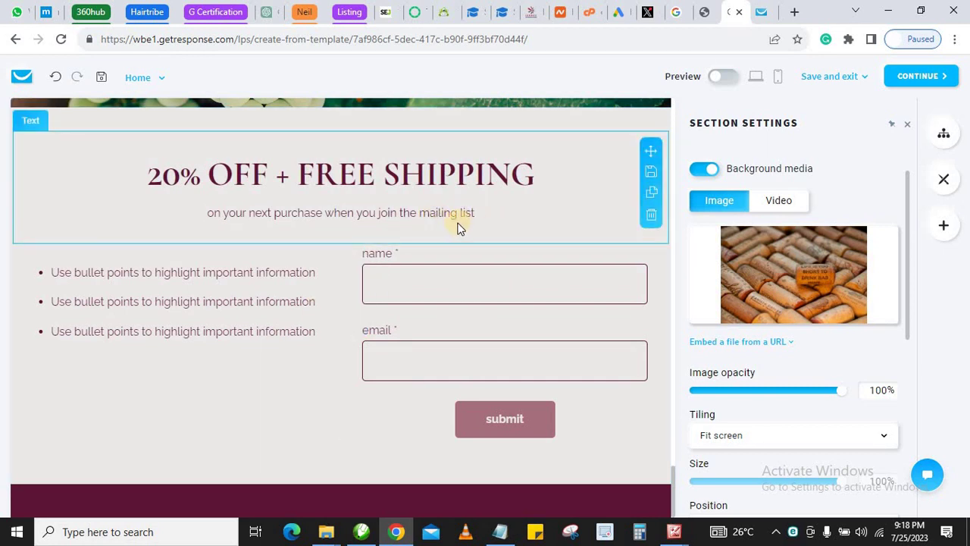
Continue to the Predesigned #064 settings and review Subscription settings, Favicon and Cookie consent banner
click(922, 79)
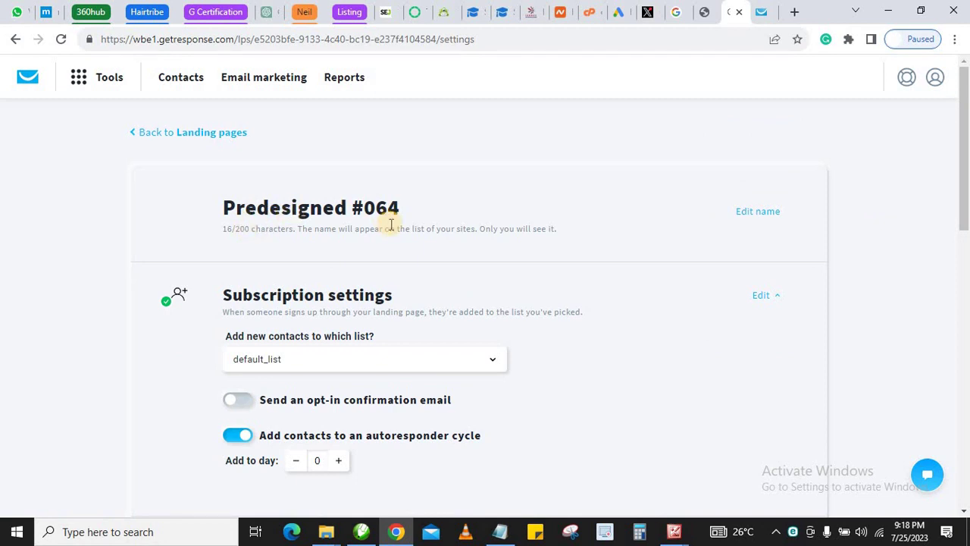
scroll(389, 224, down, 1)
scroll(424, 258, down, 1)
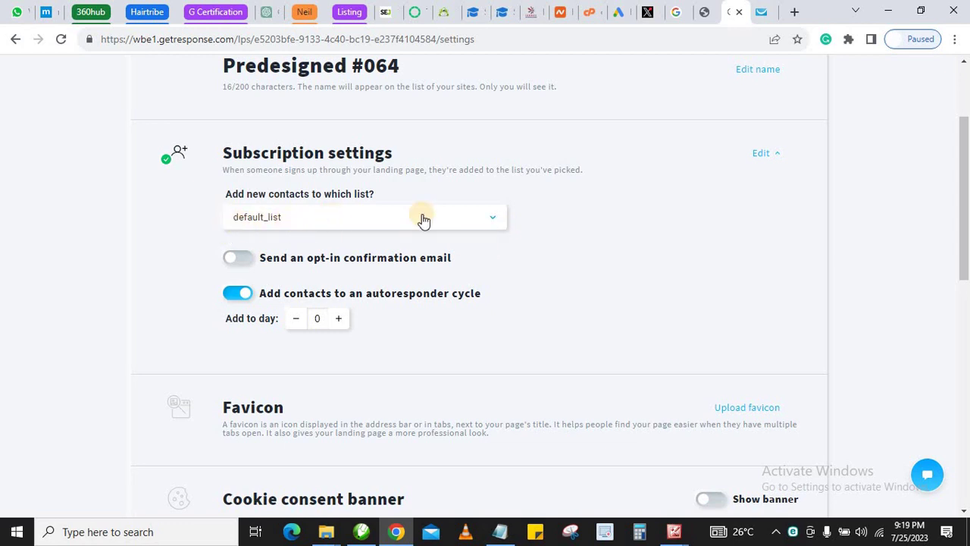
click(323, 220)
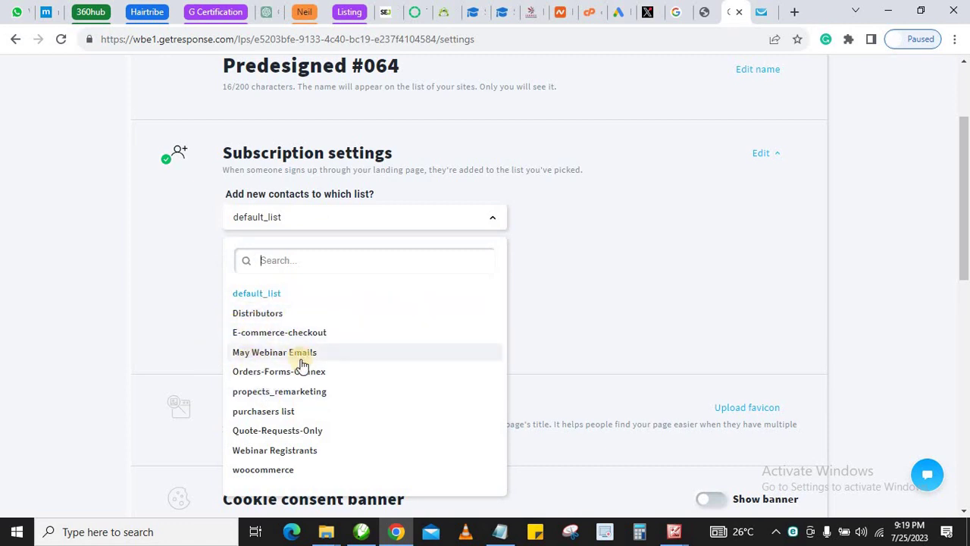
click(180, 312)
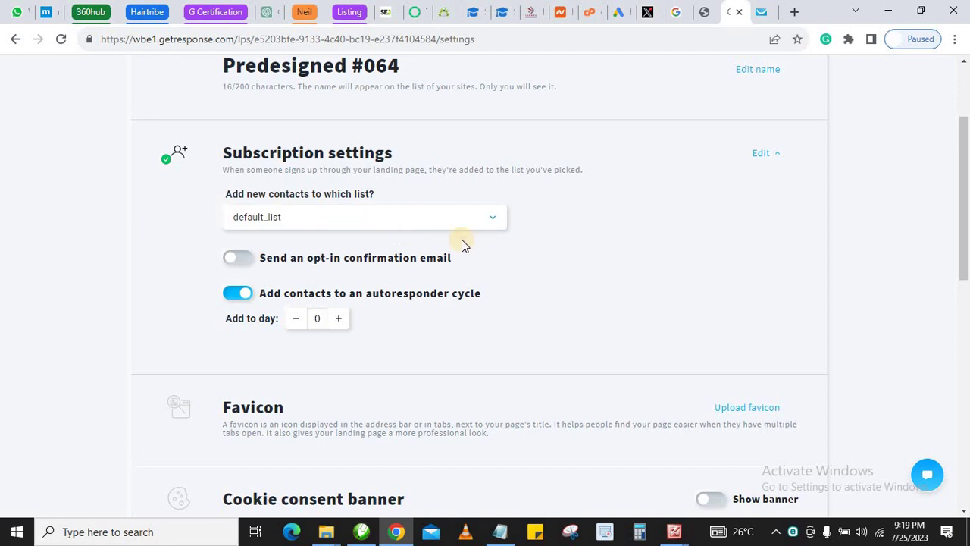
Review Analytics and Web push notifications, then proceed to the name and domain step
scroll(489, 283, down, 1)
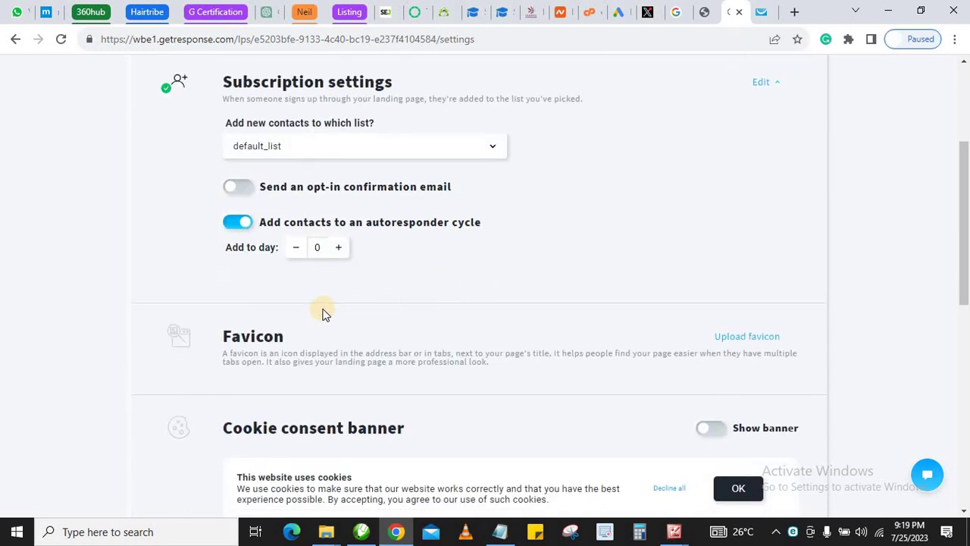
scroll(313, 313, down, 4)
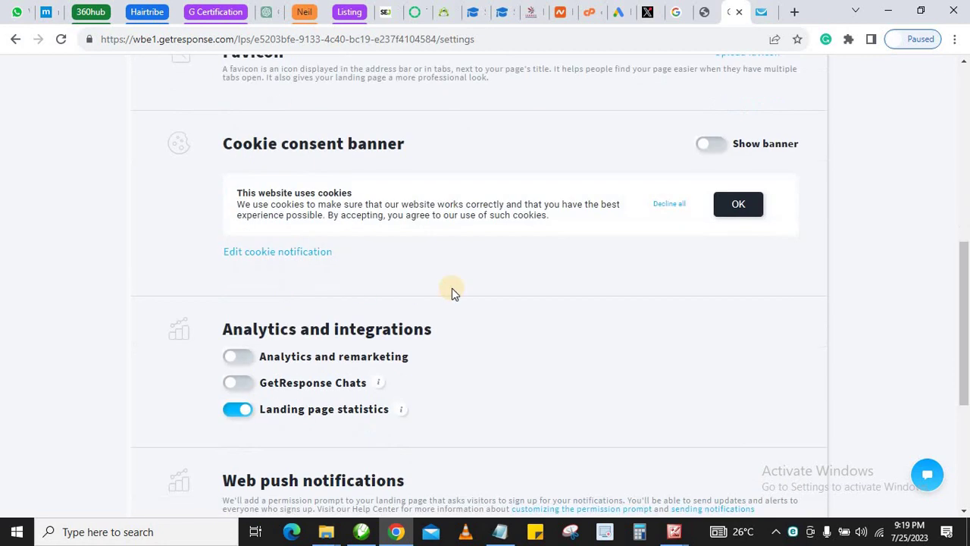
scroll(396, 248, down, 4)
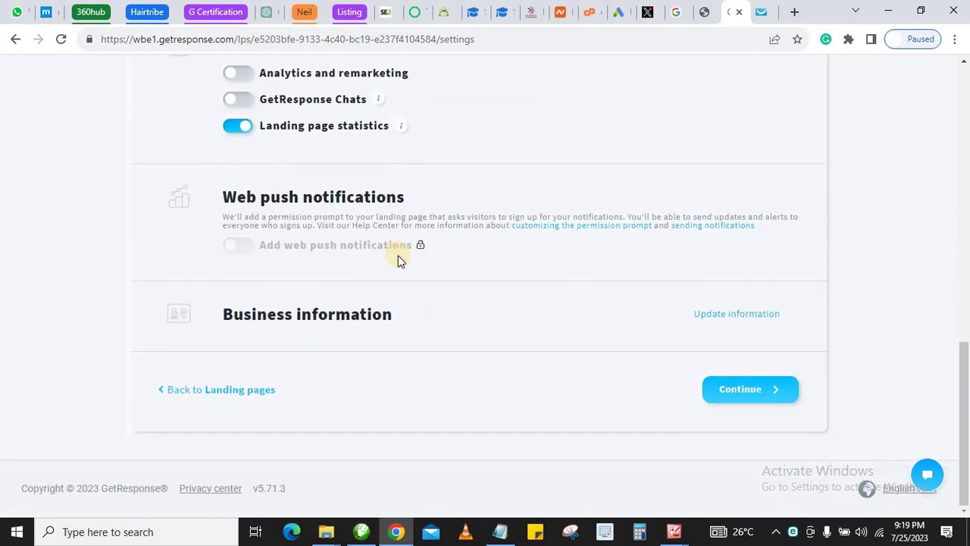
click(752, 395)
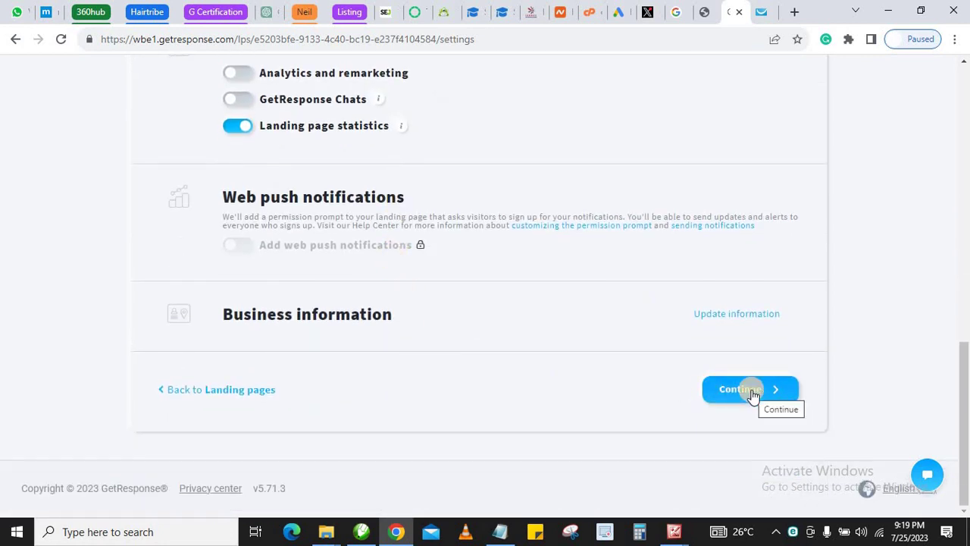
click(752, 395)
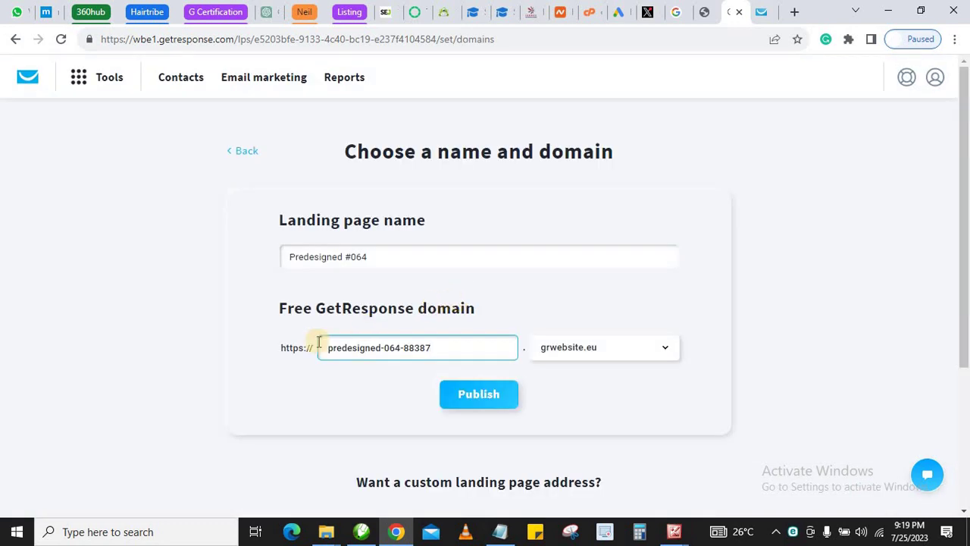
Publish Predesigned #064 on the suggested free domain predesigned-064-88387.grwebsite.eu
scroll(226, 356, down, 1)
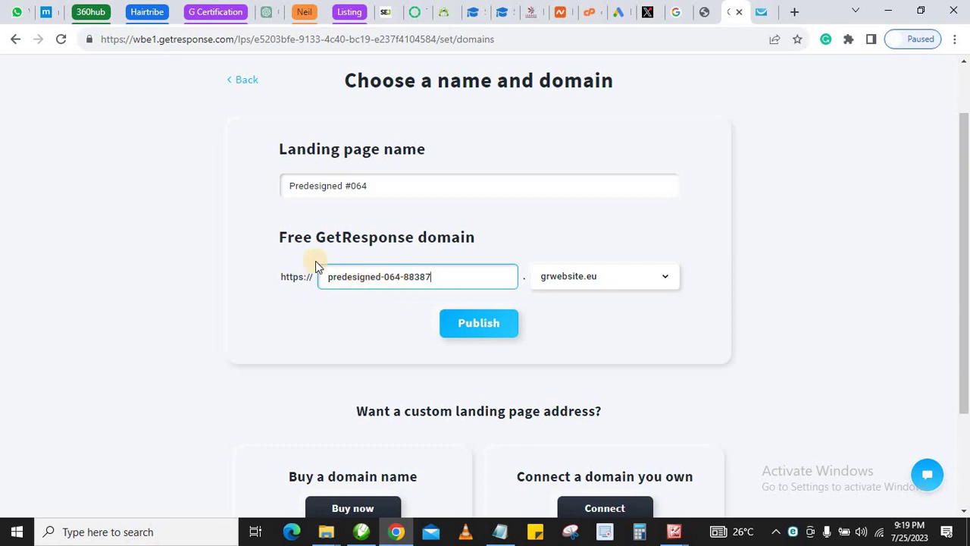
click(476, 329)
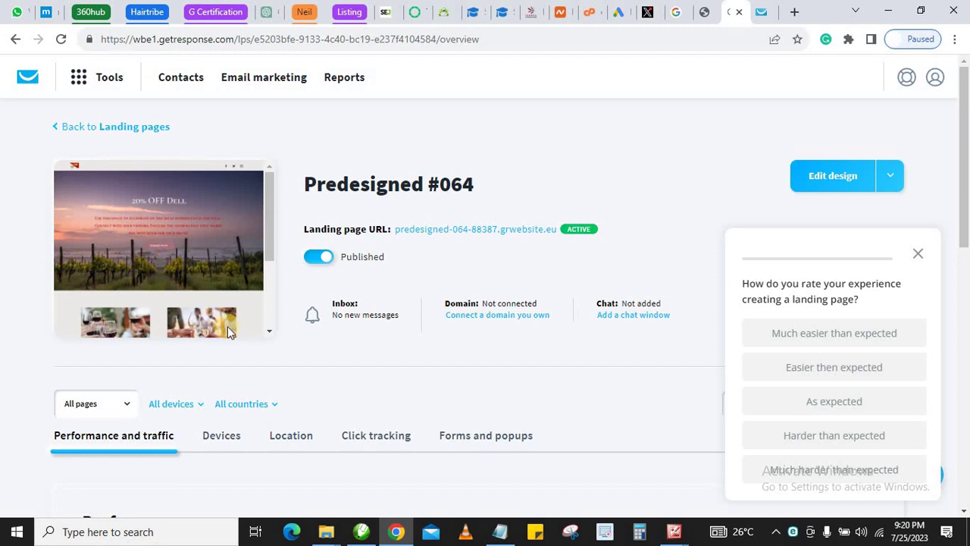
Open the live URL predesigned-064-88387.grwebsite.eu in a new tab
click(477, 237)
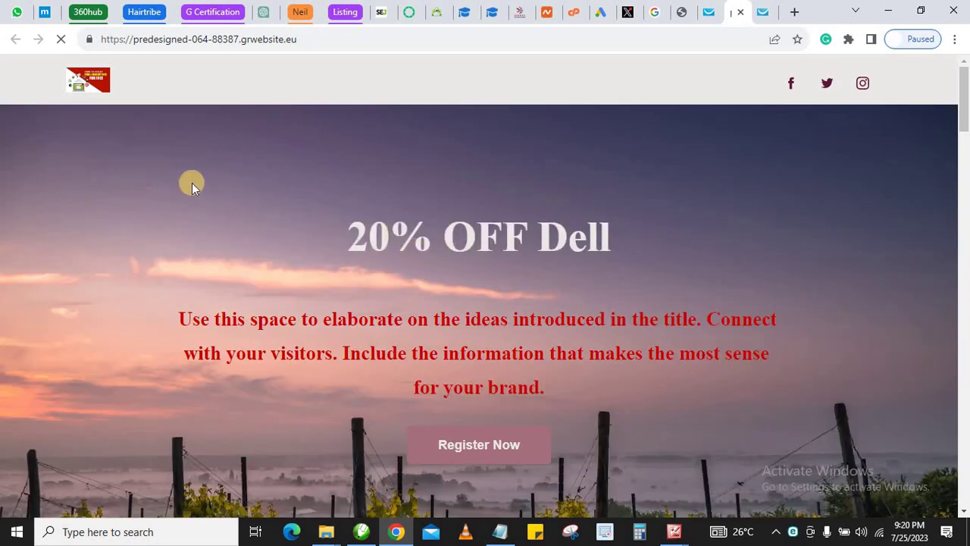
Review the live page past Consulting, Introduce your idea and testimonials to the signup form's name field
scroll(381, 218, down, 10)
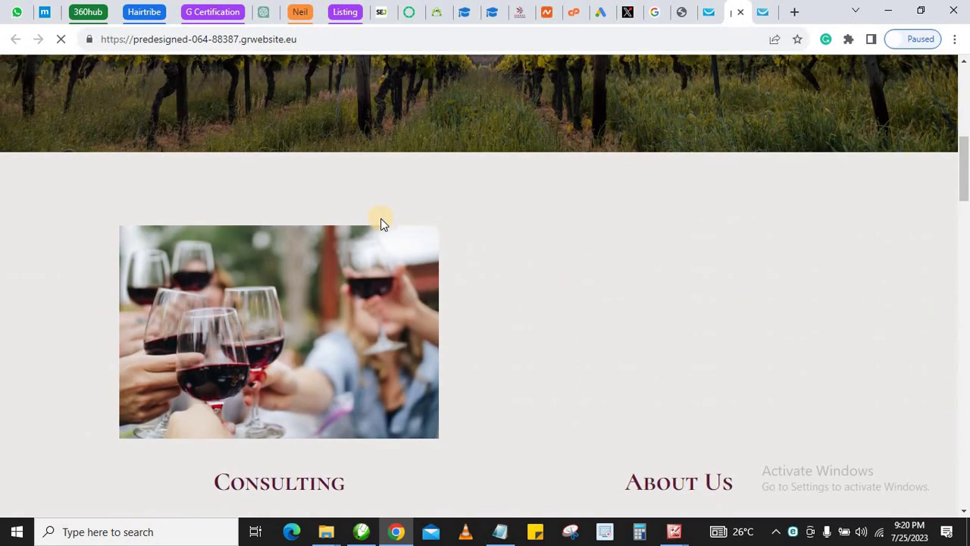
scroll(369, 236, up, 4)
scroll(370, 235, down, 15)
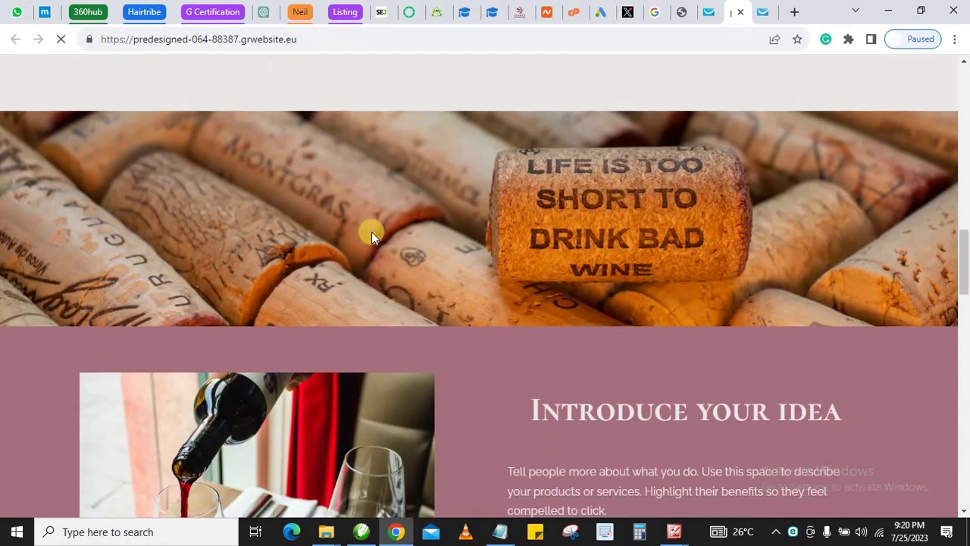
scroll(373, 235, down, 5)
scroll(380, 231, up, 12)
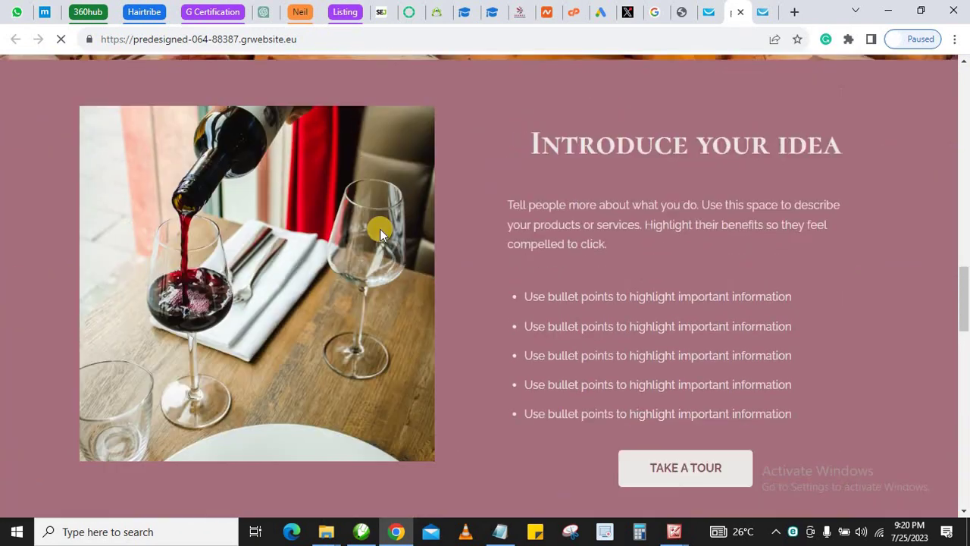
scroll(382, 237, up, 2)
scroll(382, 241, down, 3)
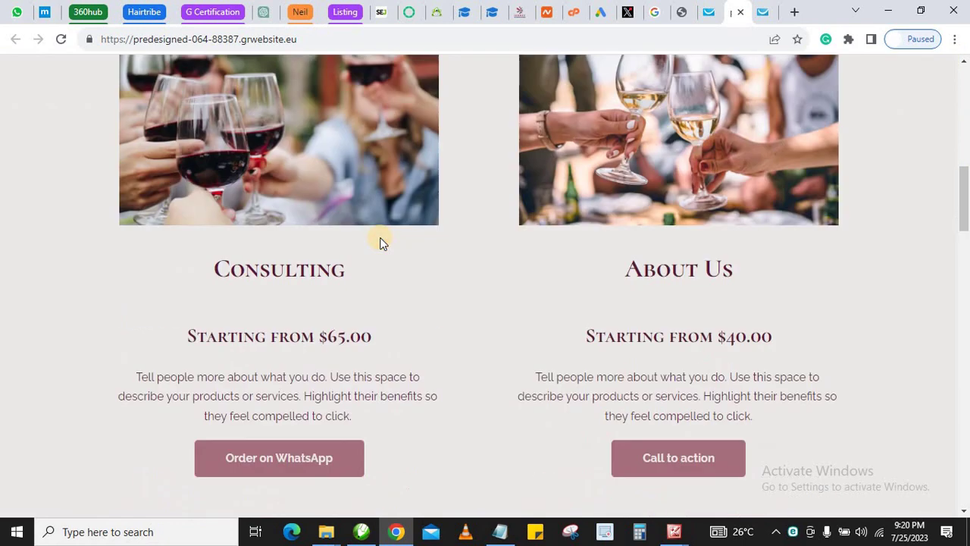
scroll(379, 239, down, 12)
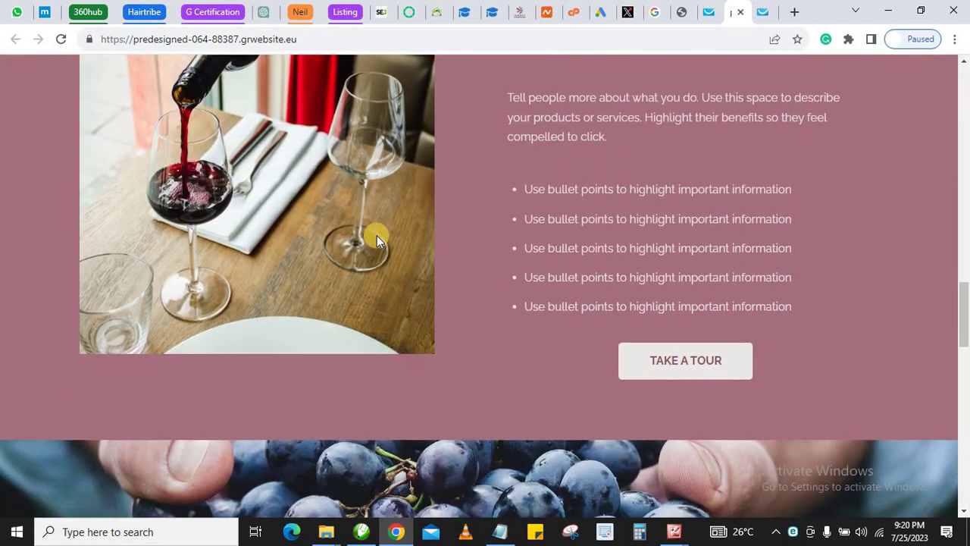
scroll(377, 236, down, 7)
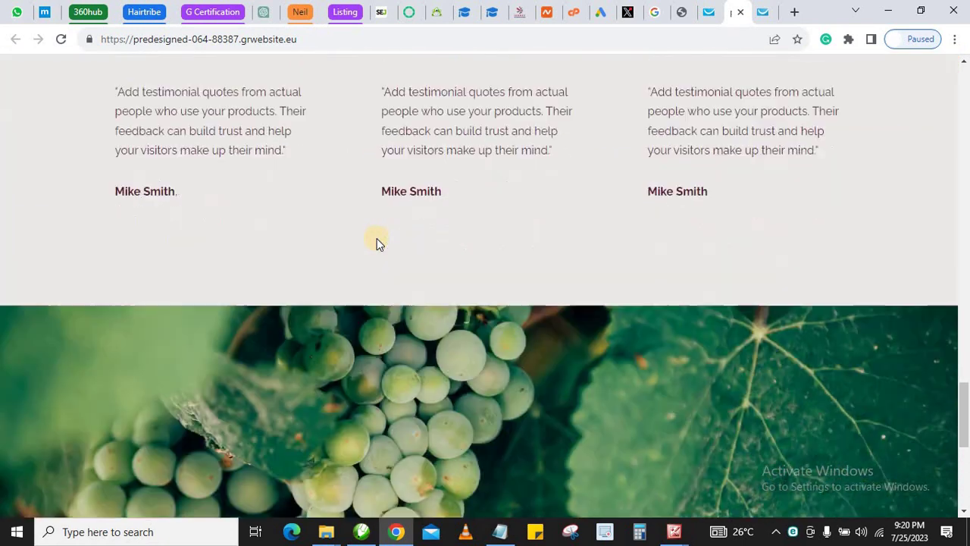
scroll(379, 240, down, 4)
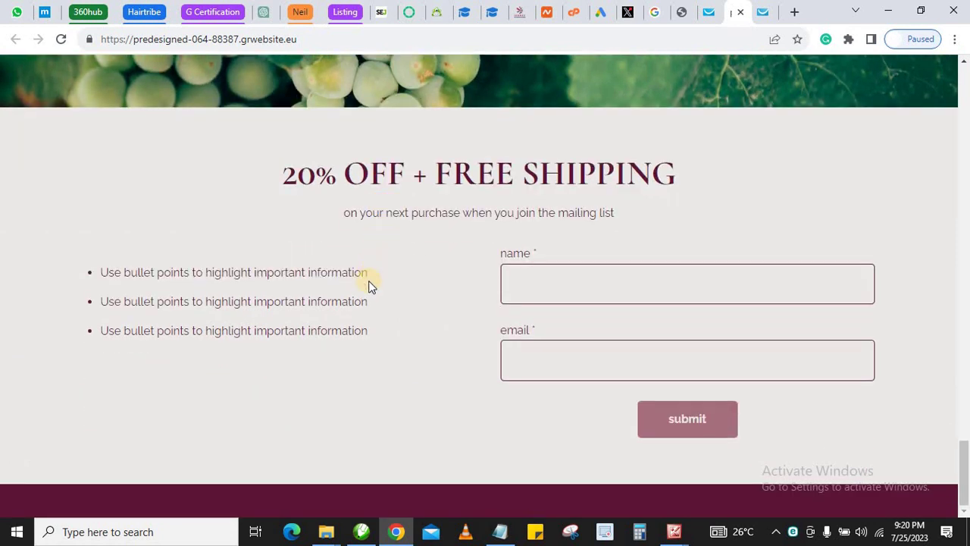
click(576, 288)
Leave the name field empty to trigger 'This field is required', then return to the hero
click(453, 308)
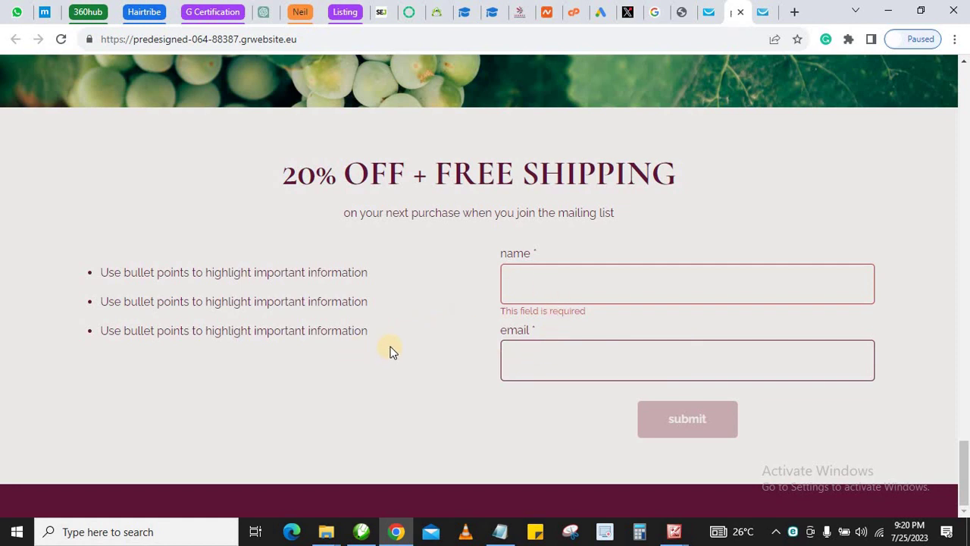
scroll(377, 326, up, 5)
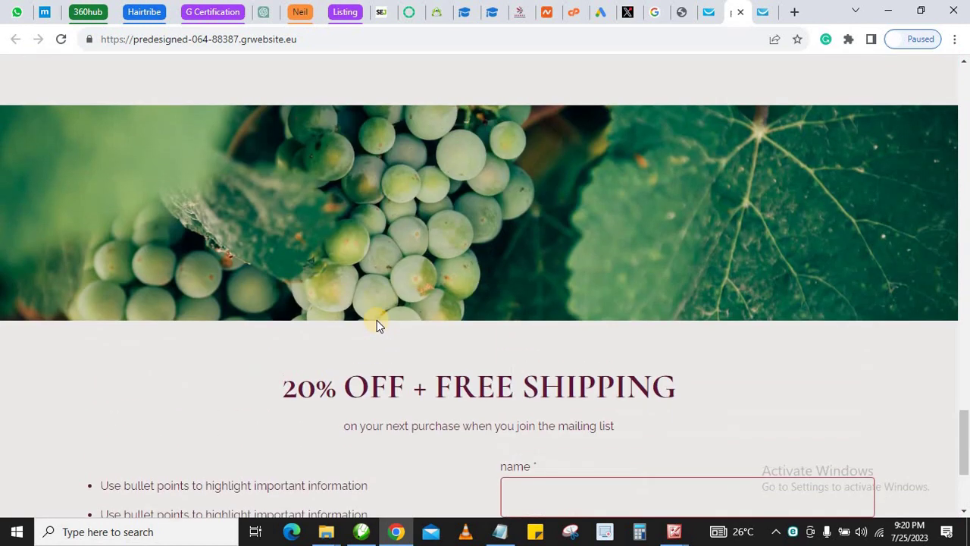
scroll(389, 350, up, 2)
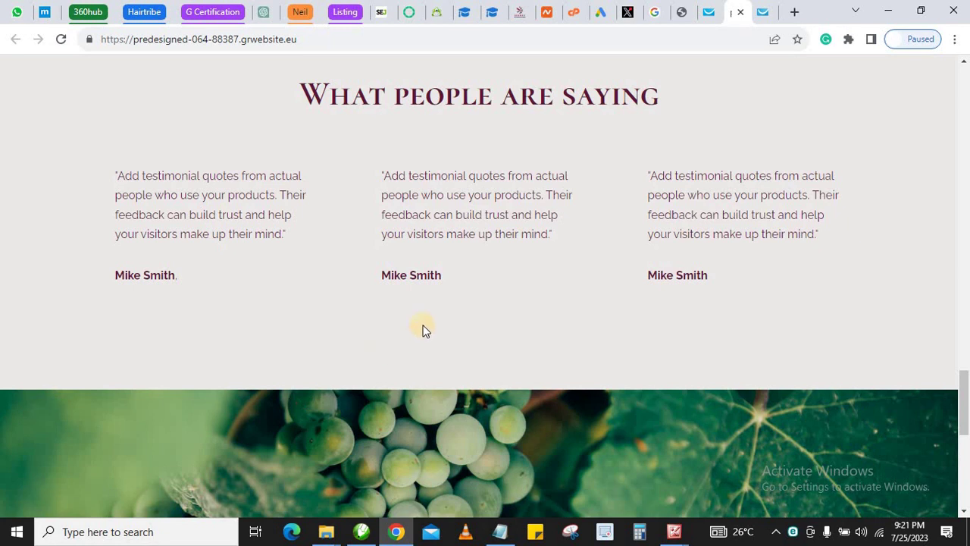
scroll(432, 332, up, 5)
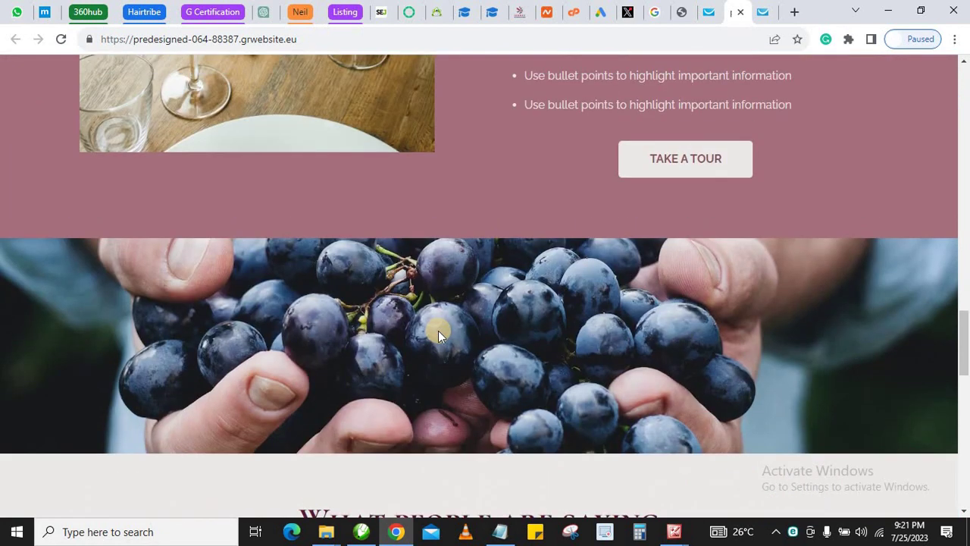
scroll(482, 327, up, 15)
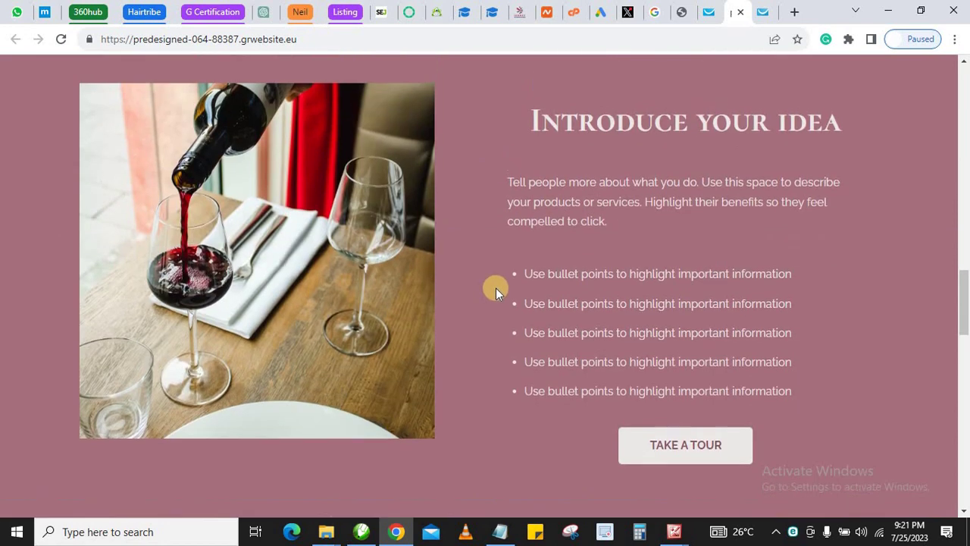
scroll(428, 207, up, 10)
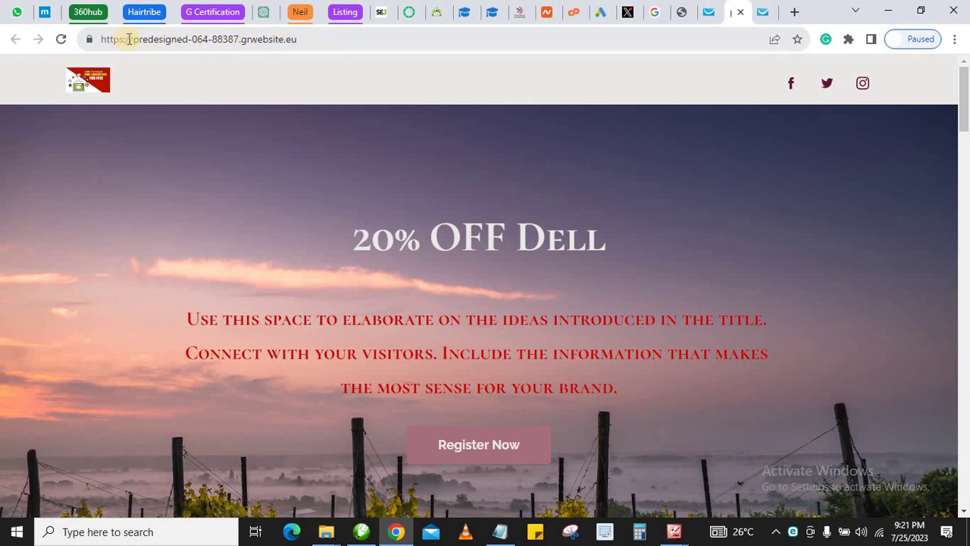
drag(134, 39, 240, 39)
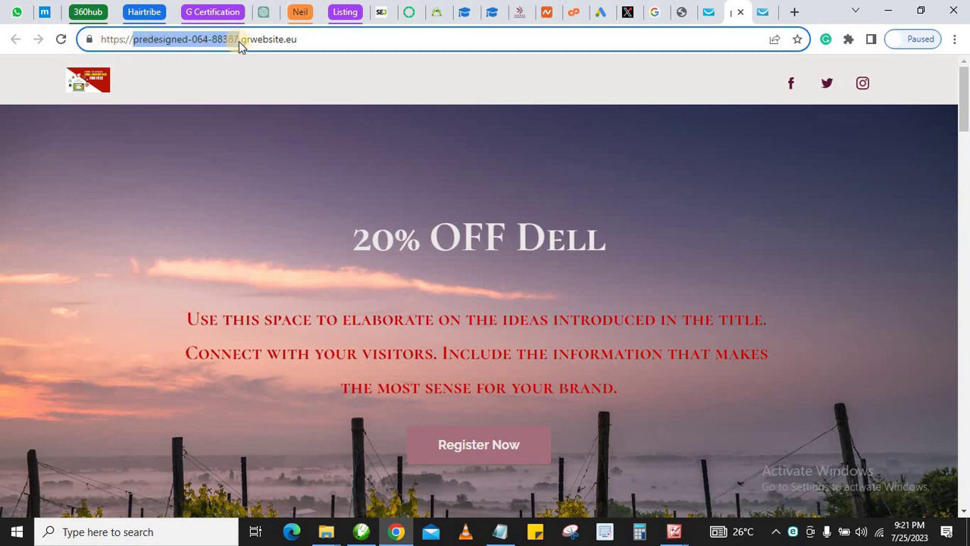
click(293, 39)
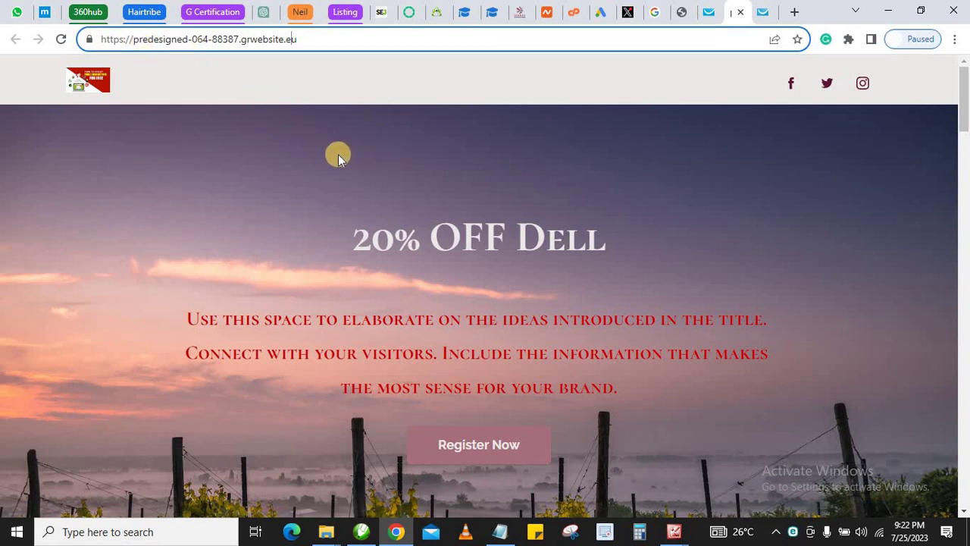
scroll(381, 156, down, 2)
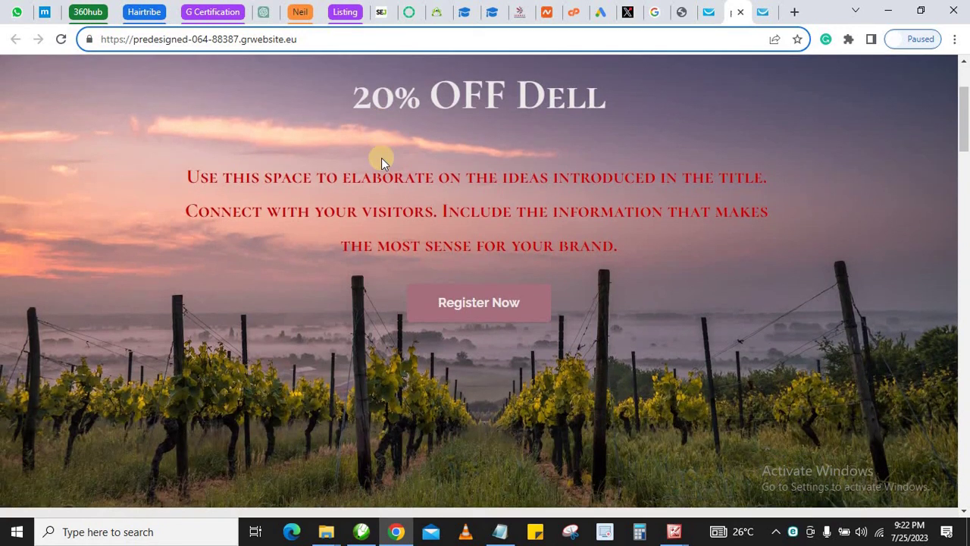
scroll(381, 158, up, 2)
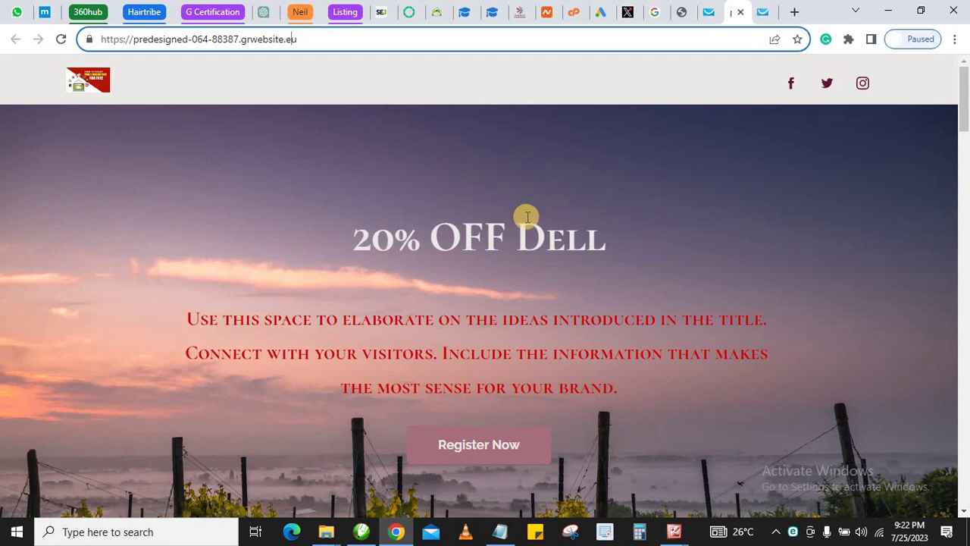
scroll(501, 244, down, 1)
scroll(497, 251, down, 10)
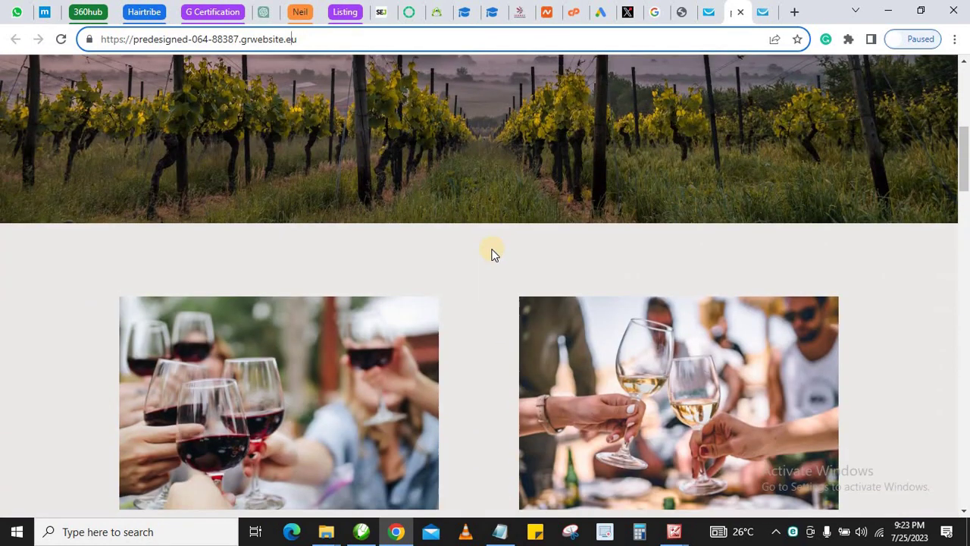
scroll(491, 254, down, 1)
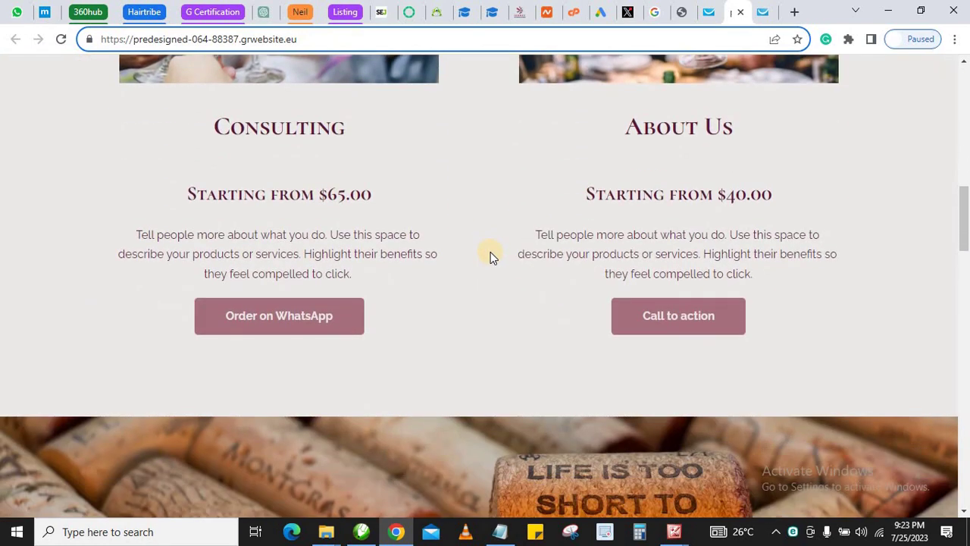
scroll(494, 239, up, 10)
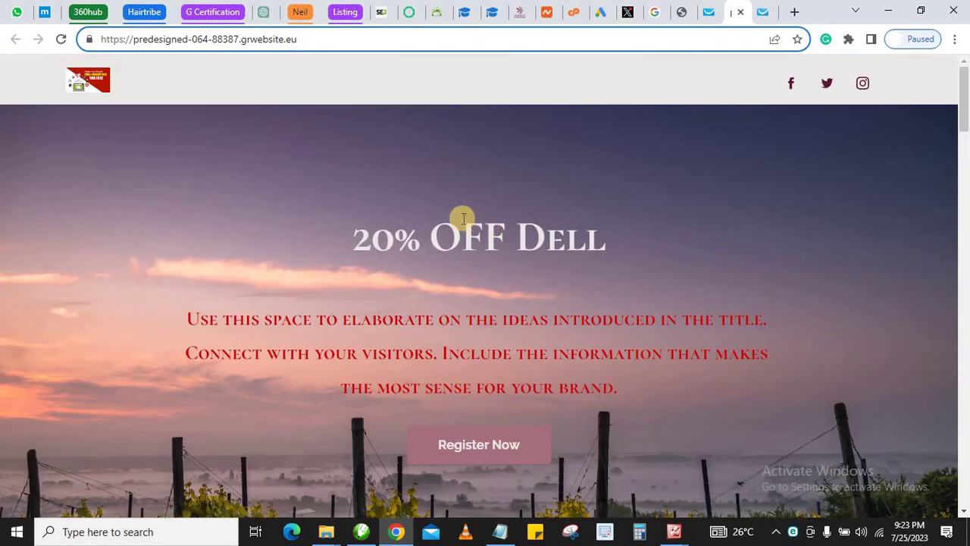